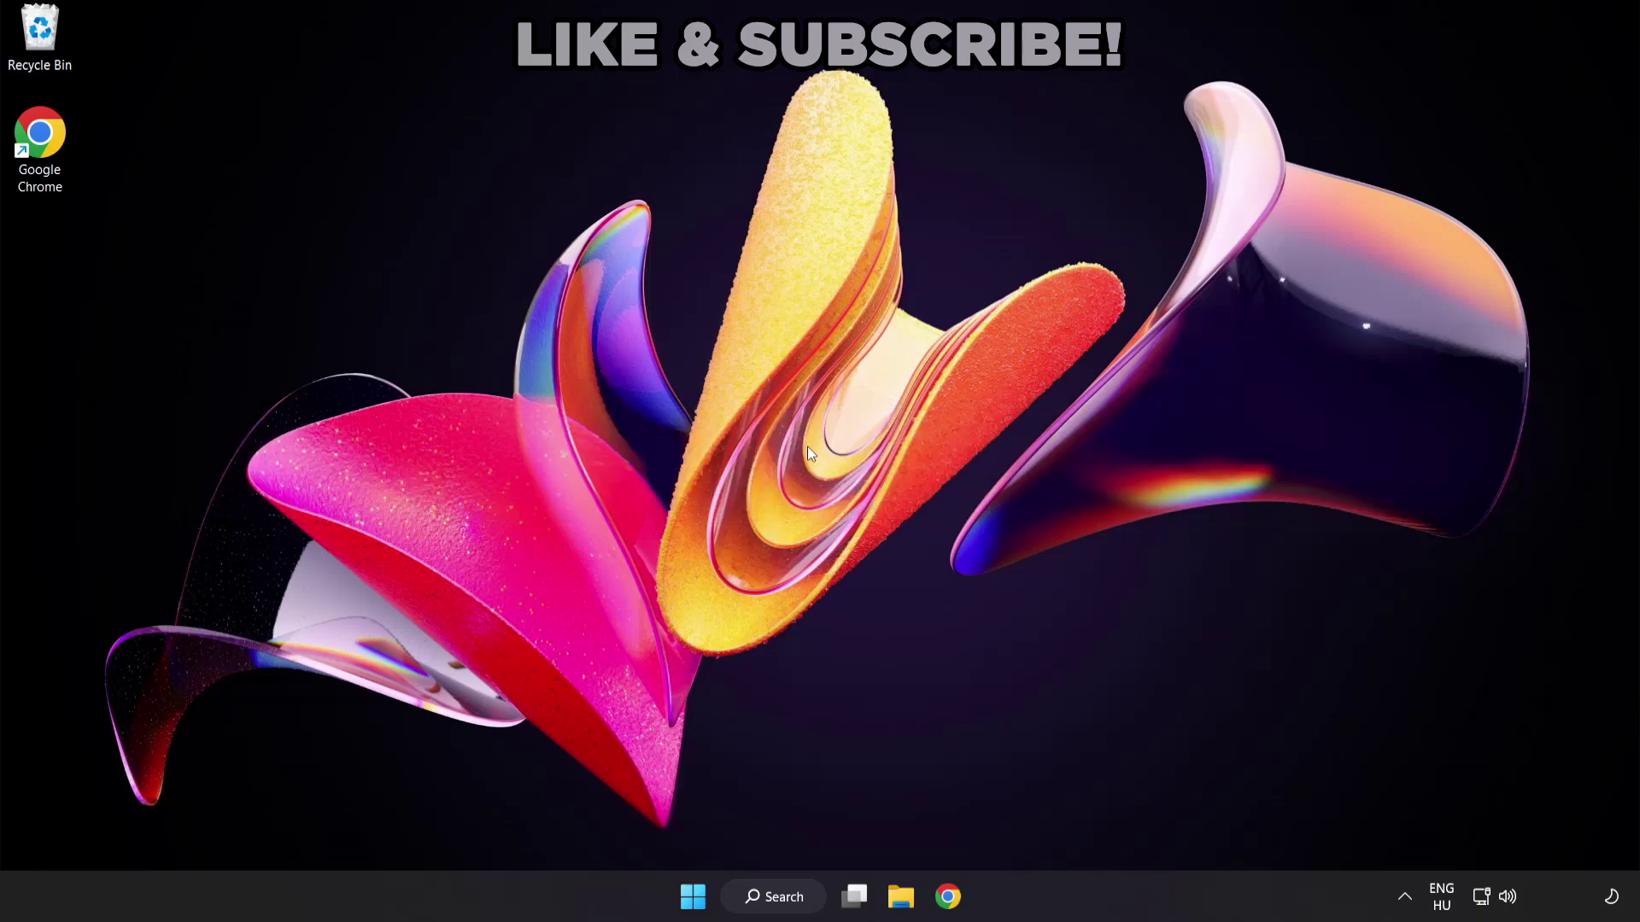
# Step: Search for "device manager" from the taskbar and launch the Device Manager result
pyautogui.click(793, 903)
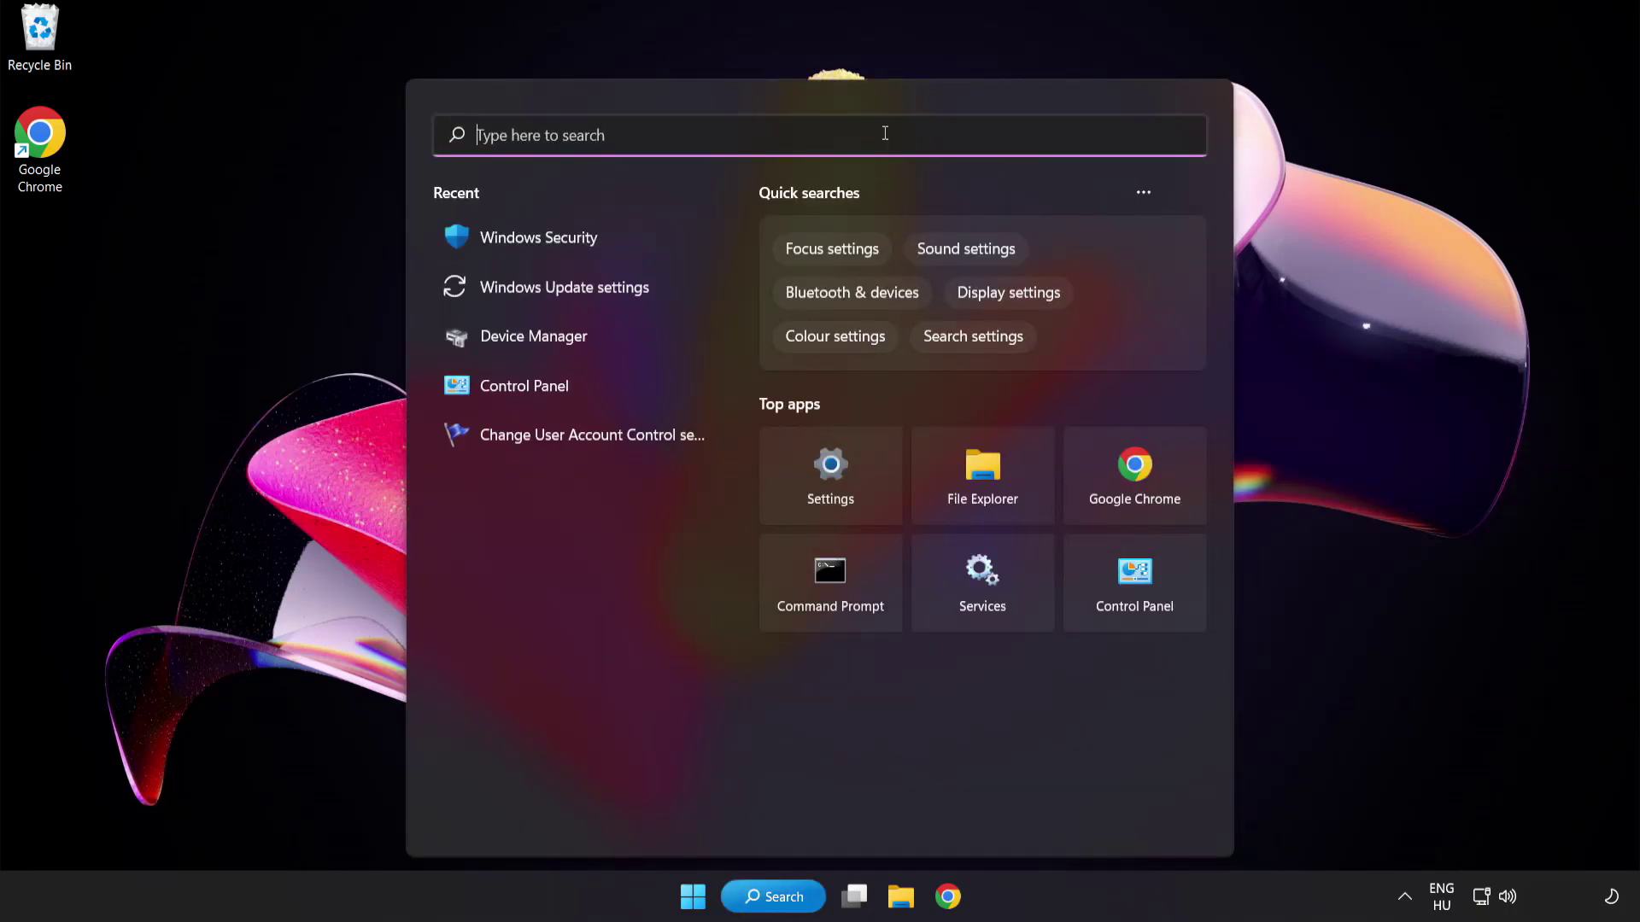
pyautogui.write('device ma')
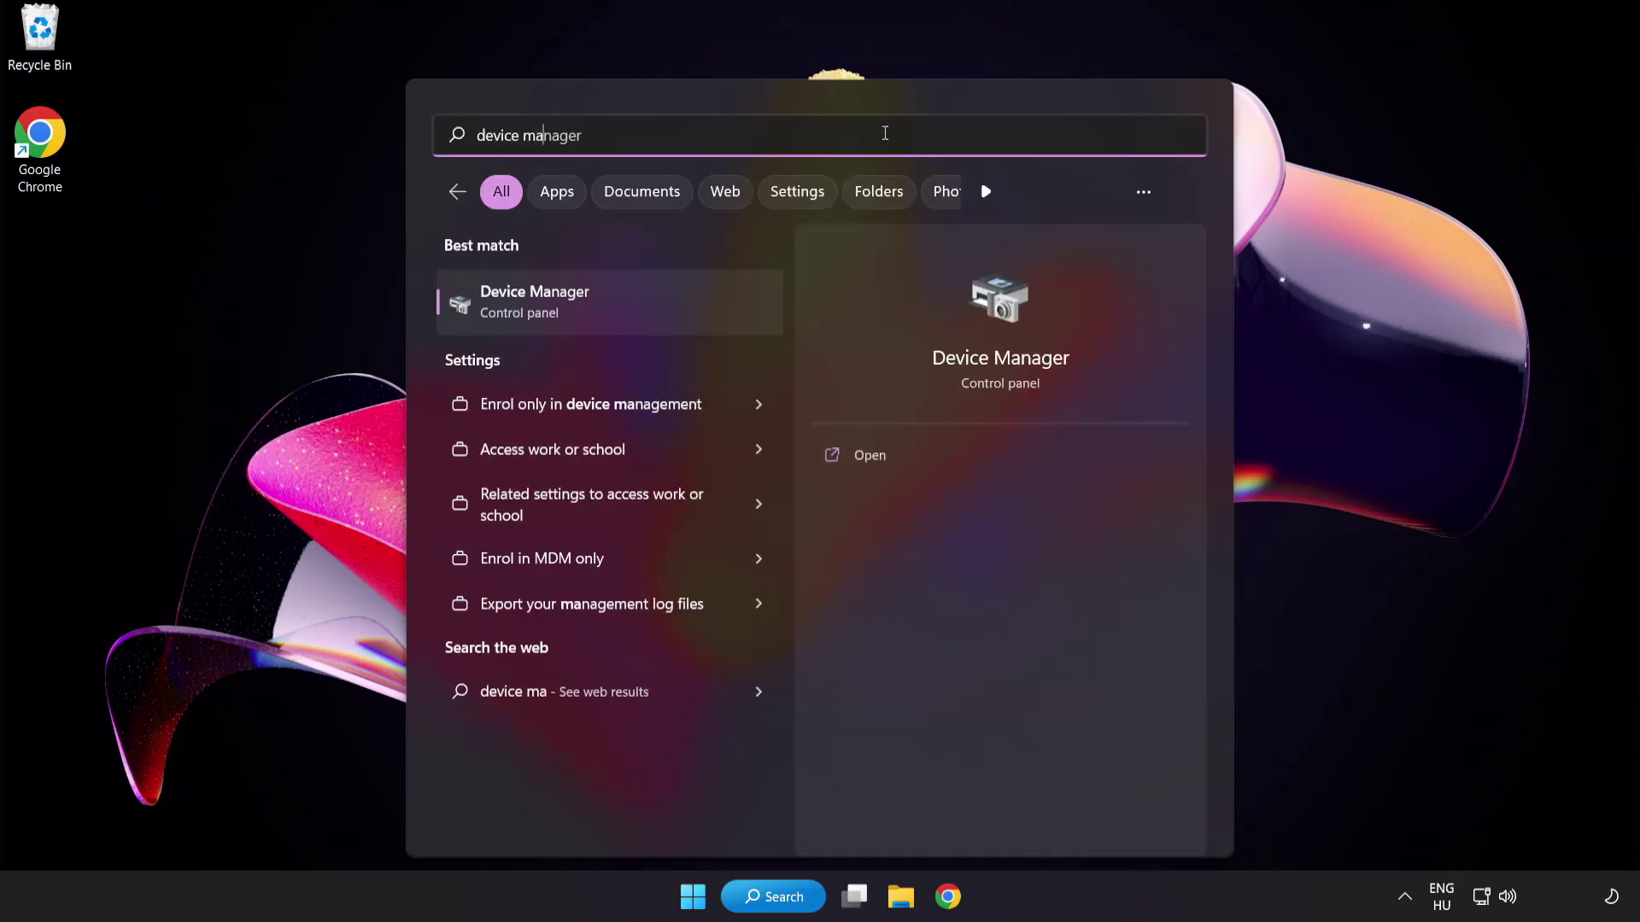
pyautogui.write('nager')
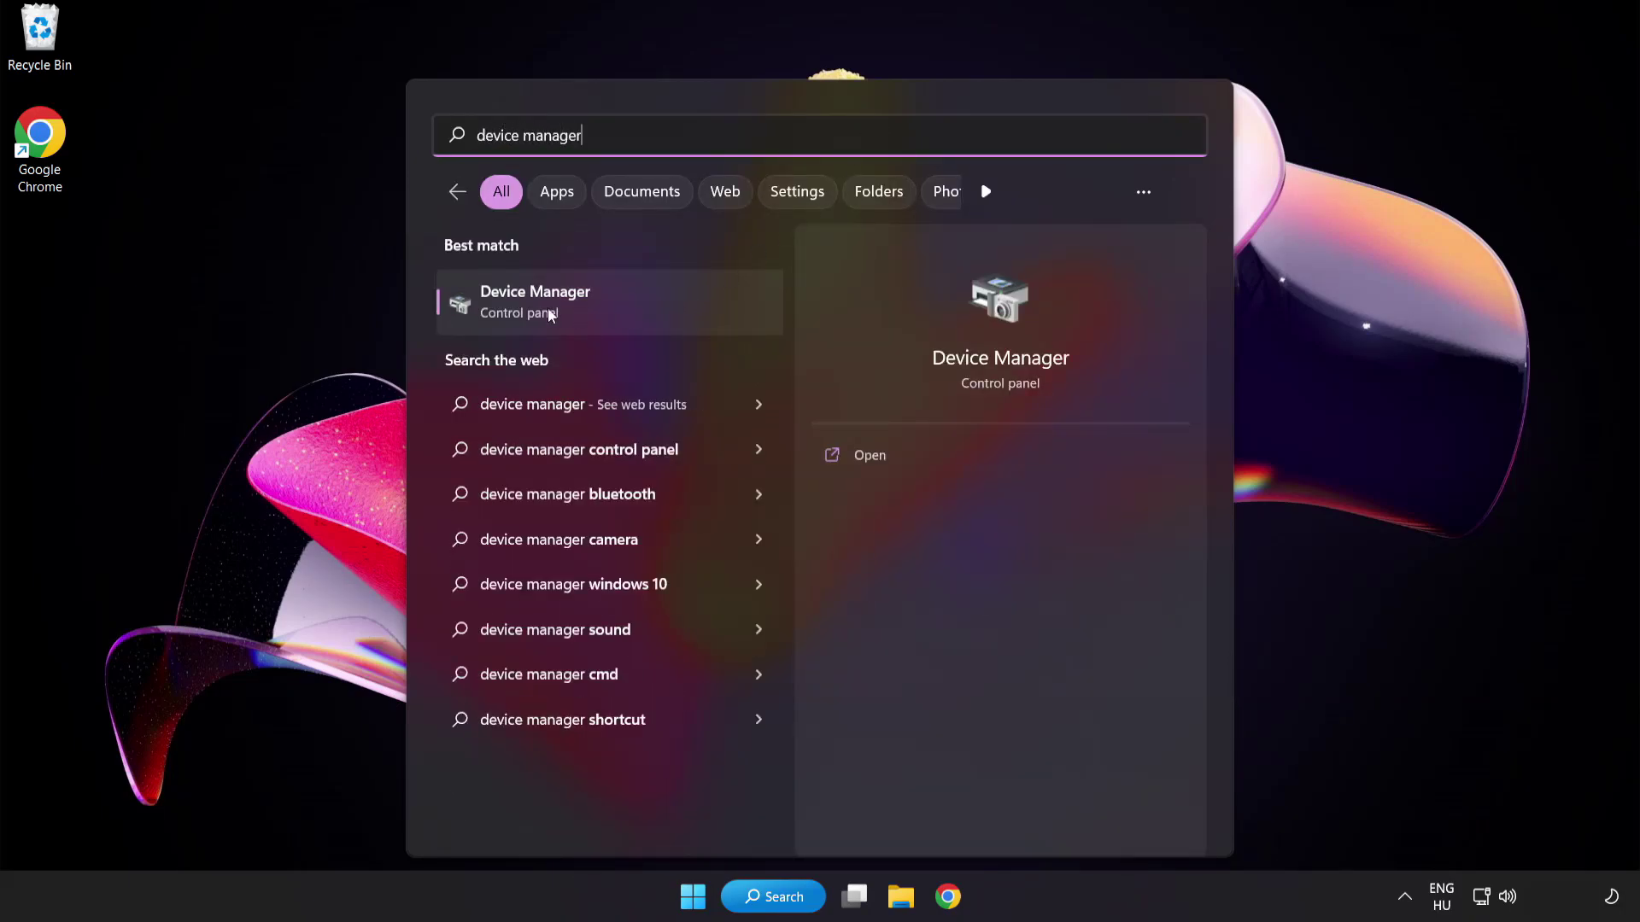
pyautogui.click(655, 306)
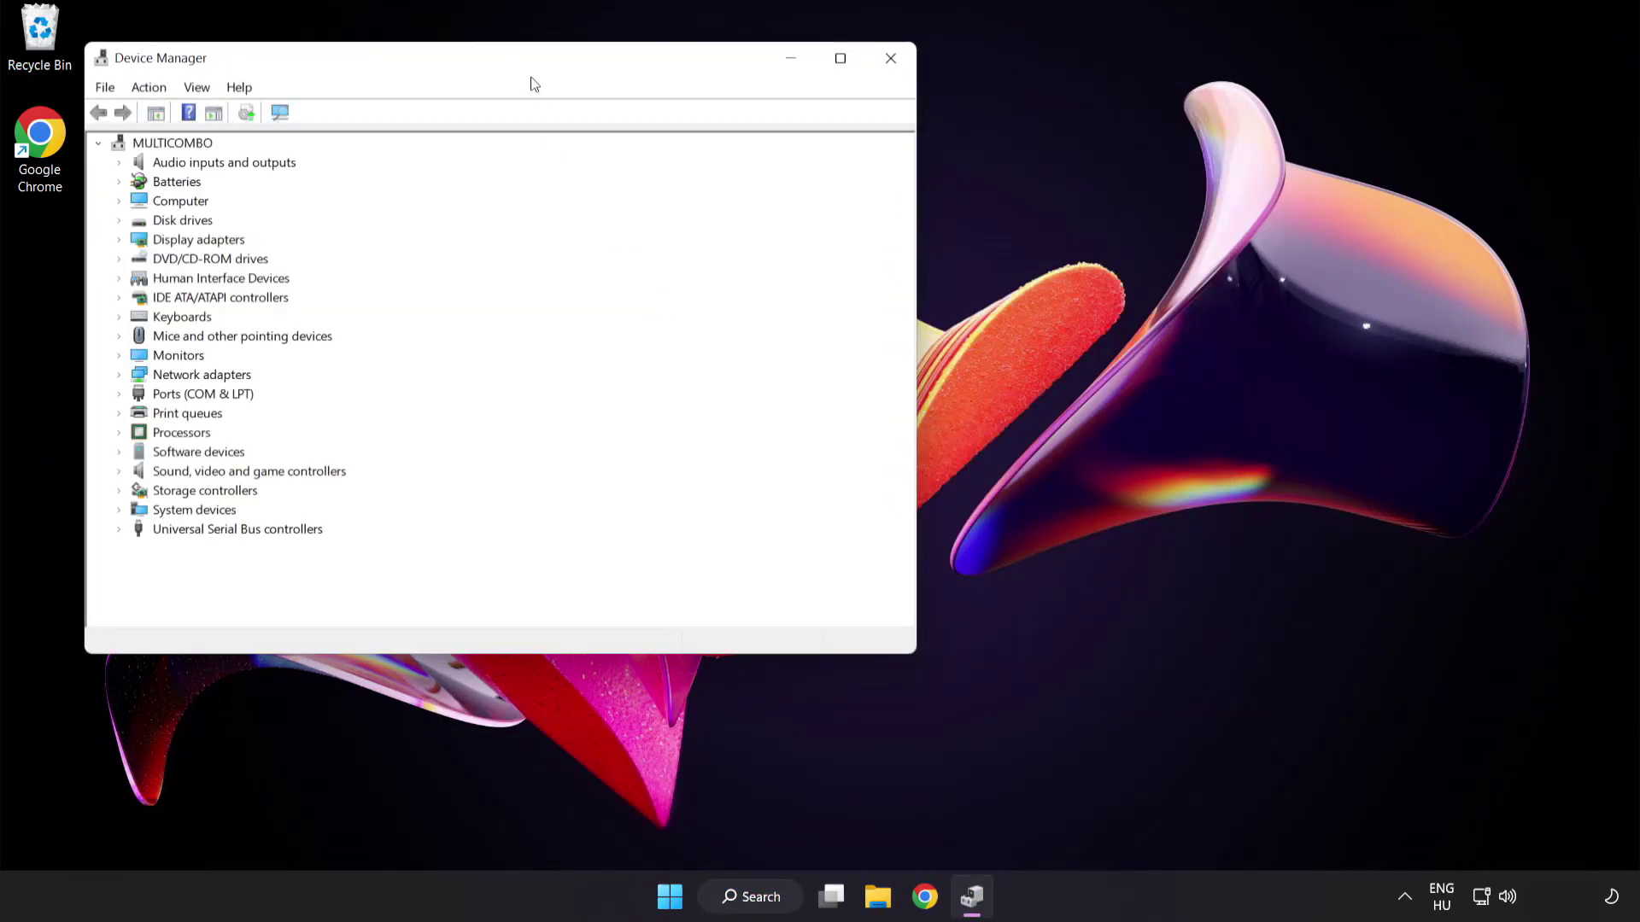
# Step: Centre the window, expand Display adapters and select the VMware SVGA 3D adapter
pyautogui.moveTo(531, 65); pyautogui.dragTo(803, 172)
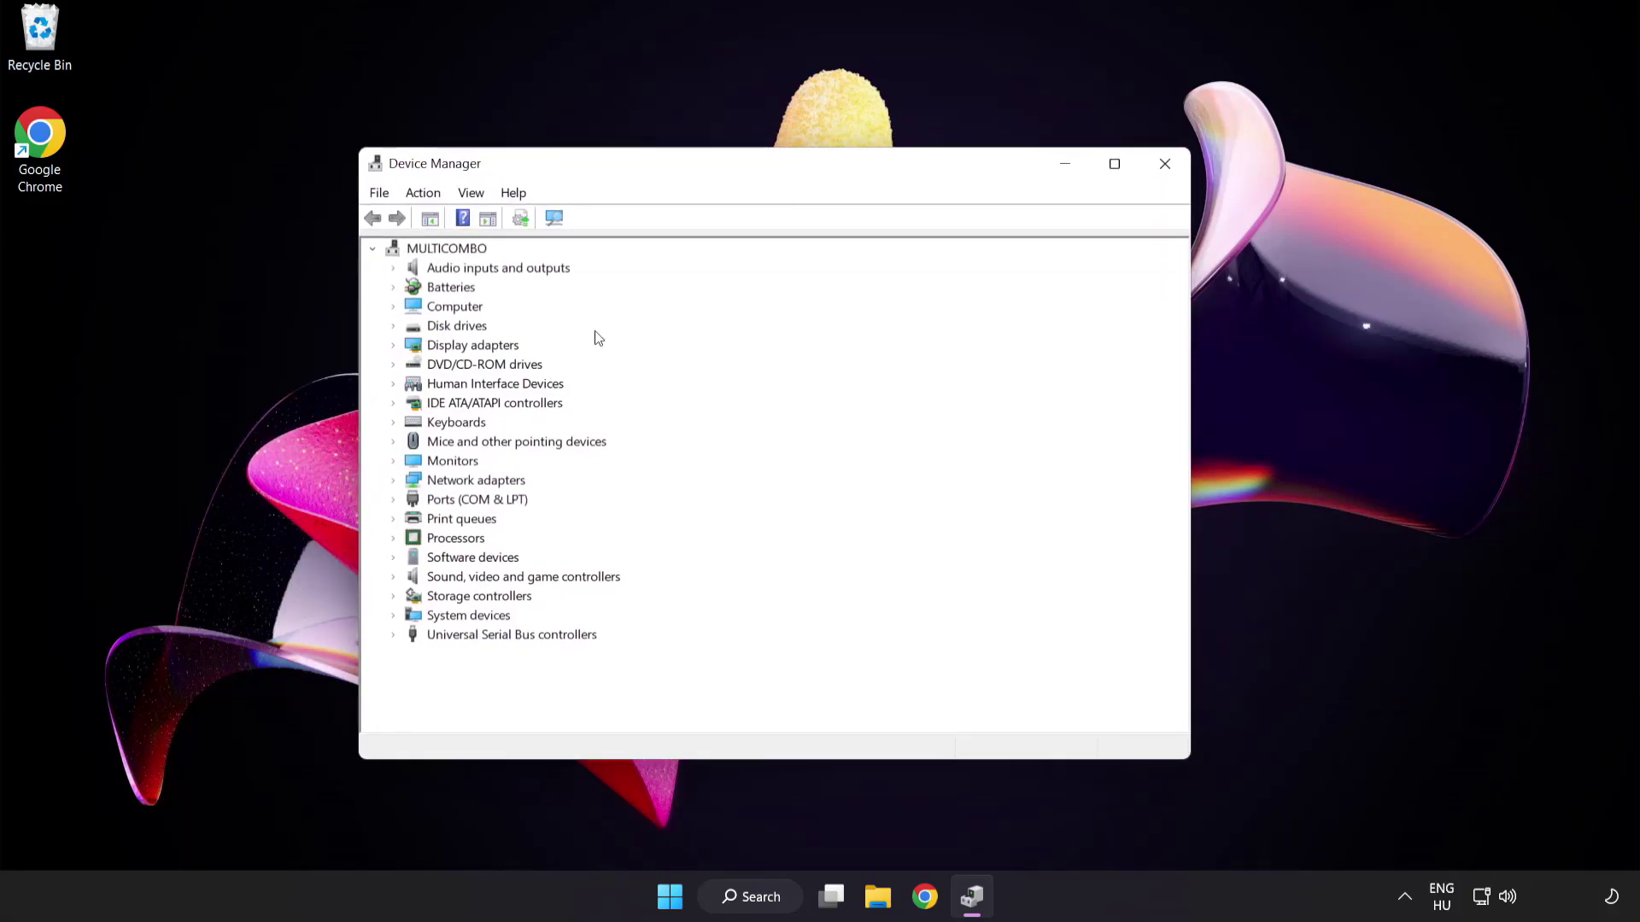
pyautogui.click(491, 354)
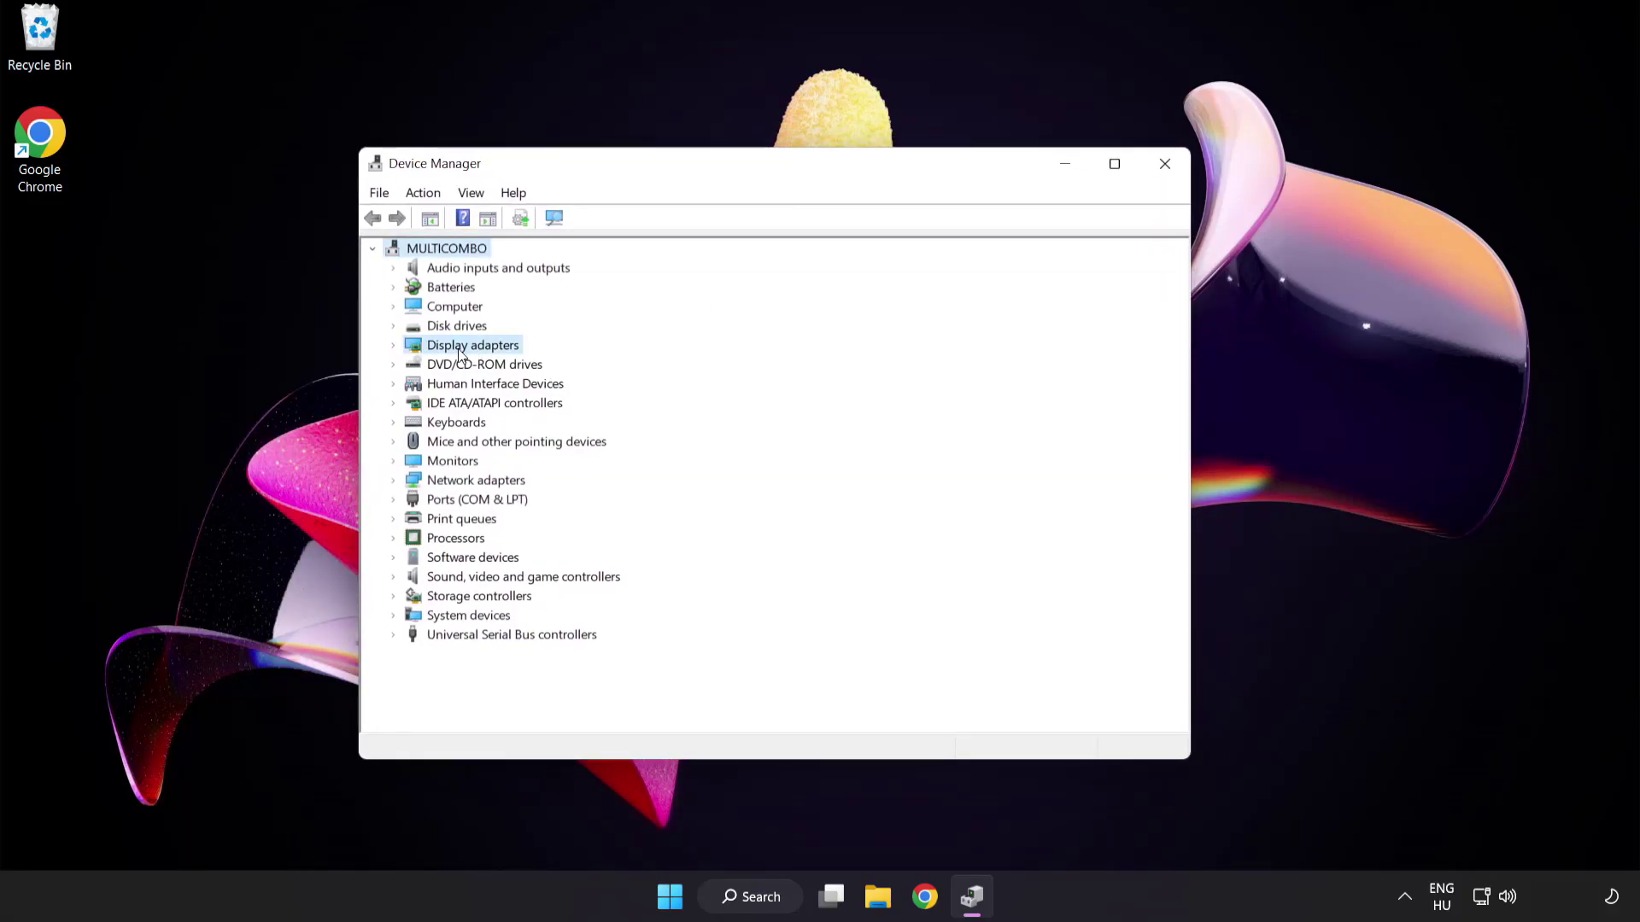
pyautogui.click(396, 346)
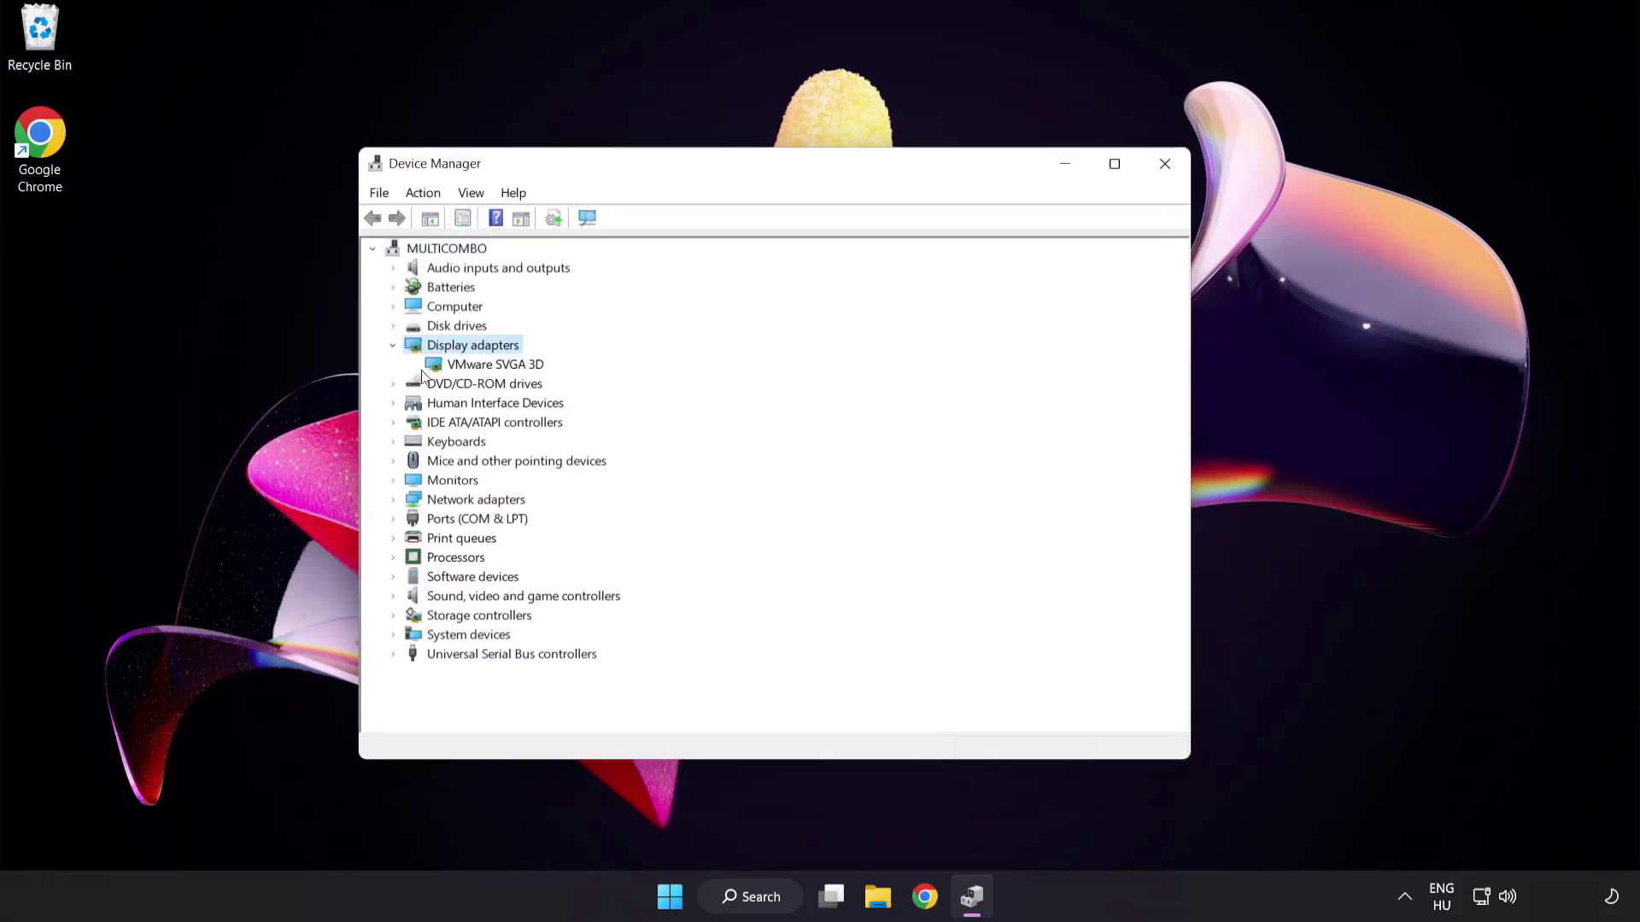
pyautogui.click(424, 371)
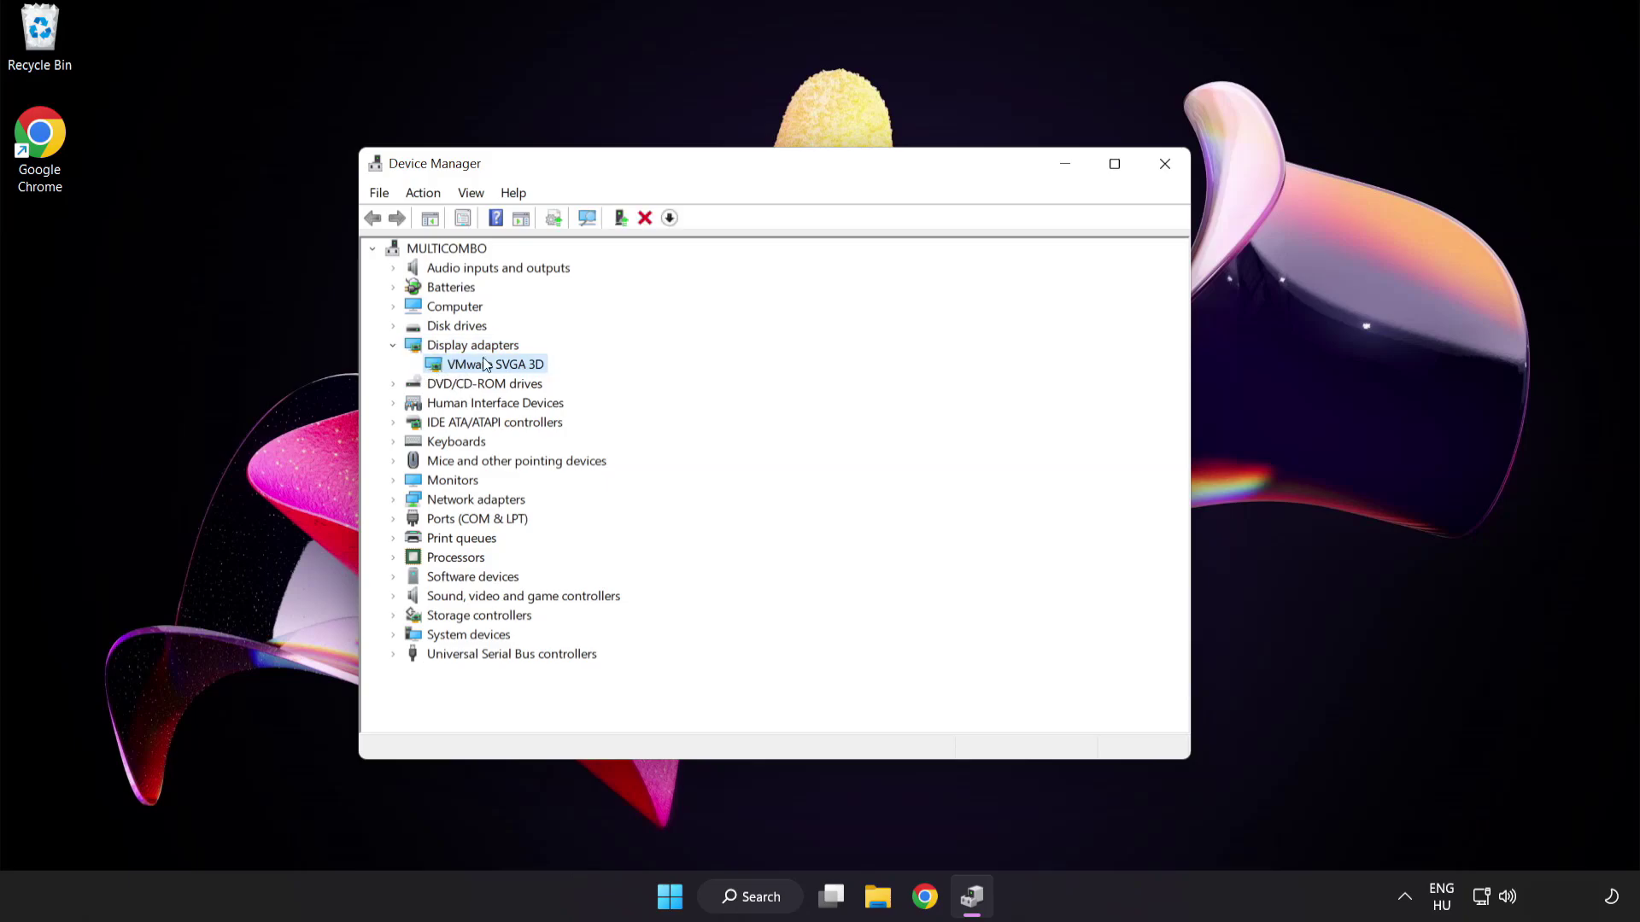
# Step: Update the VMware SVGA 3D driver via automatic search, confirm best drivers already installed, and close Device Manager
pyautogui.rightClick(484, 366)
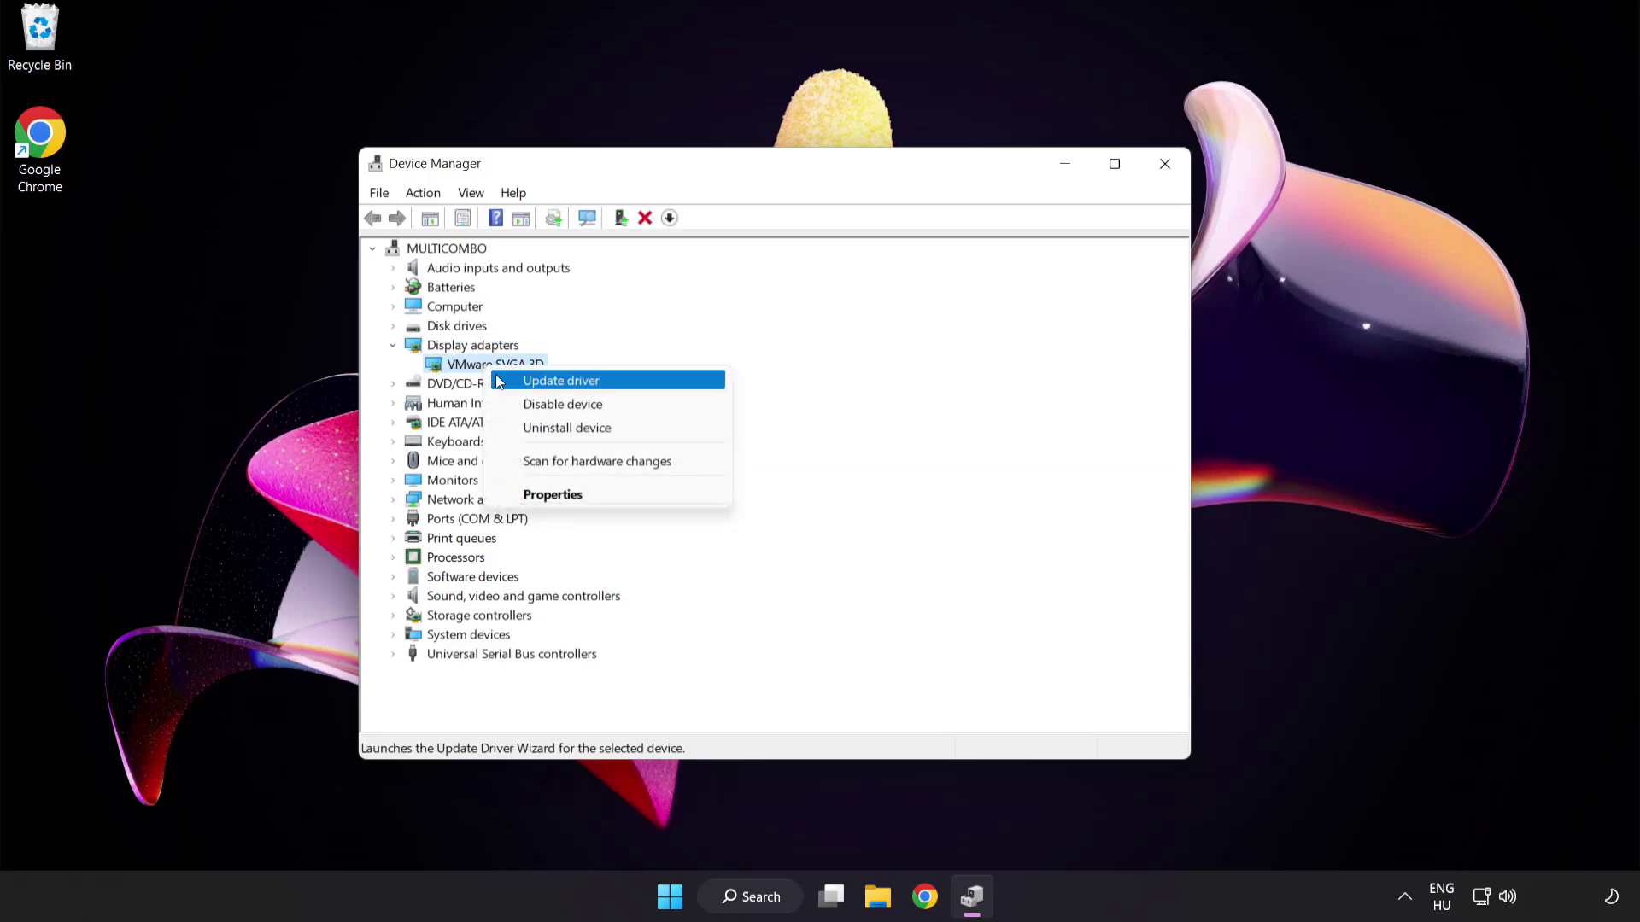
pyautogui.click(635, 384)
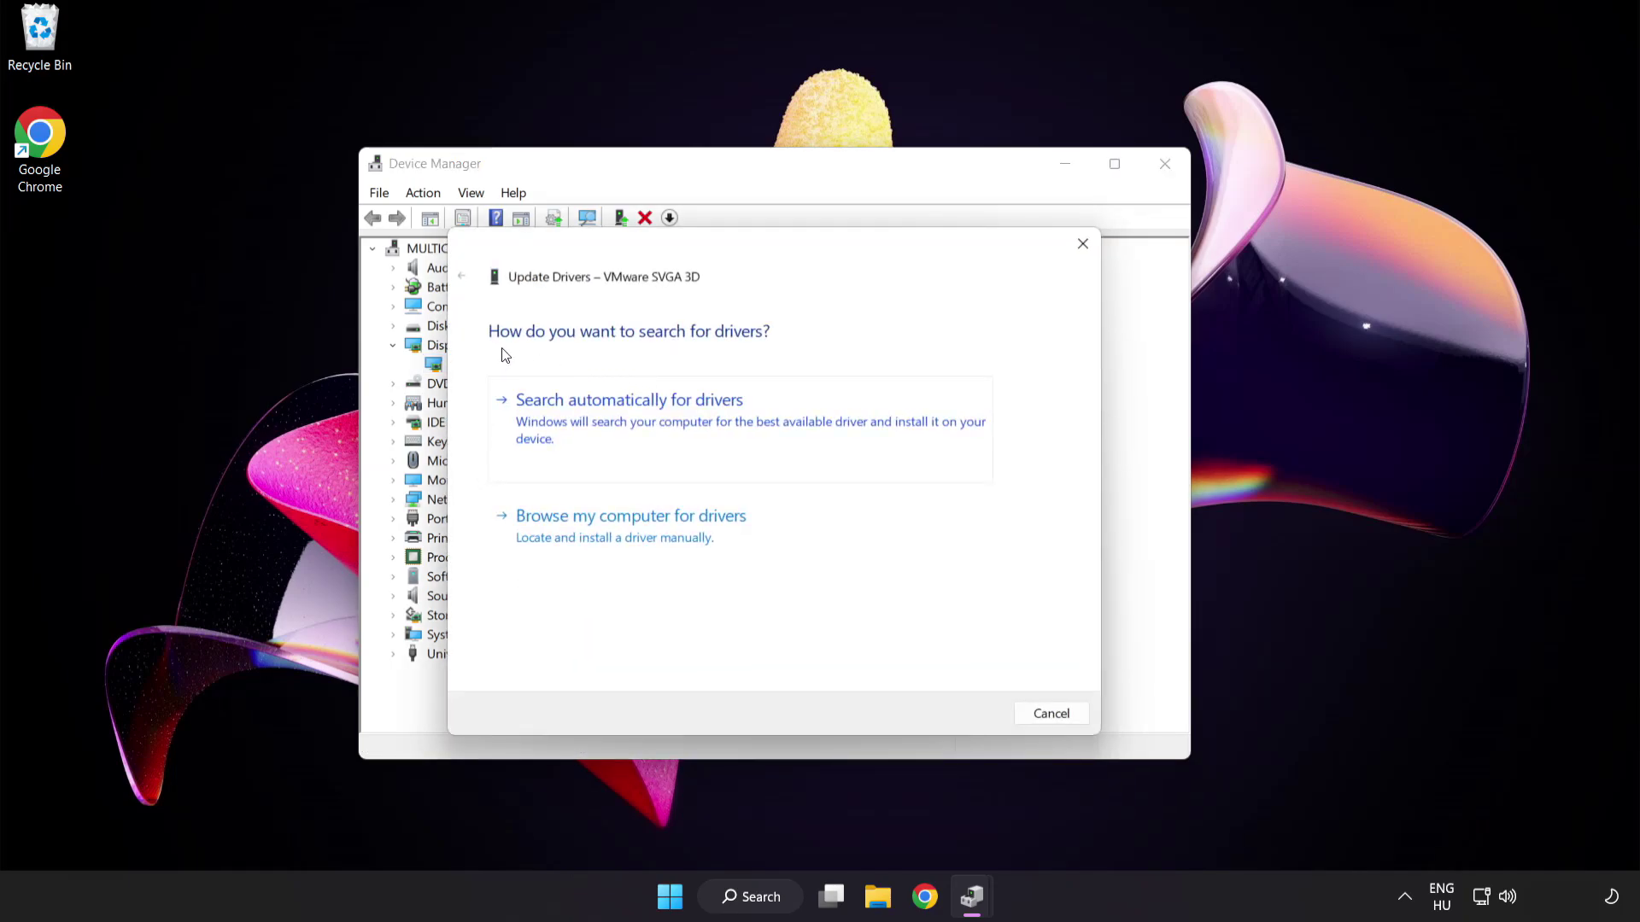
pyautogui.click(714, 416)
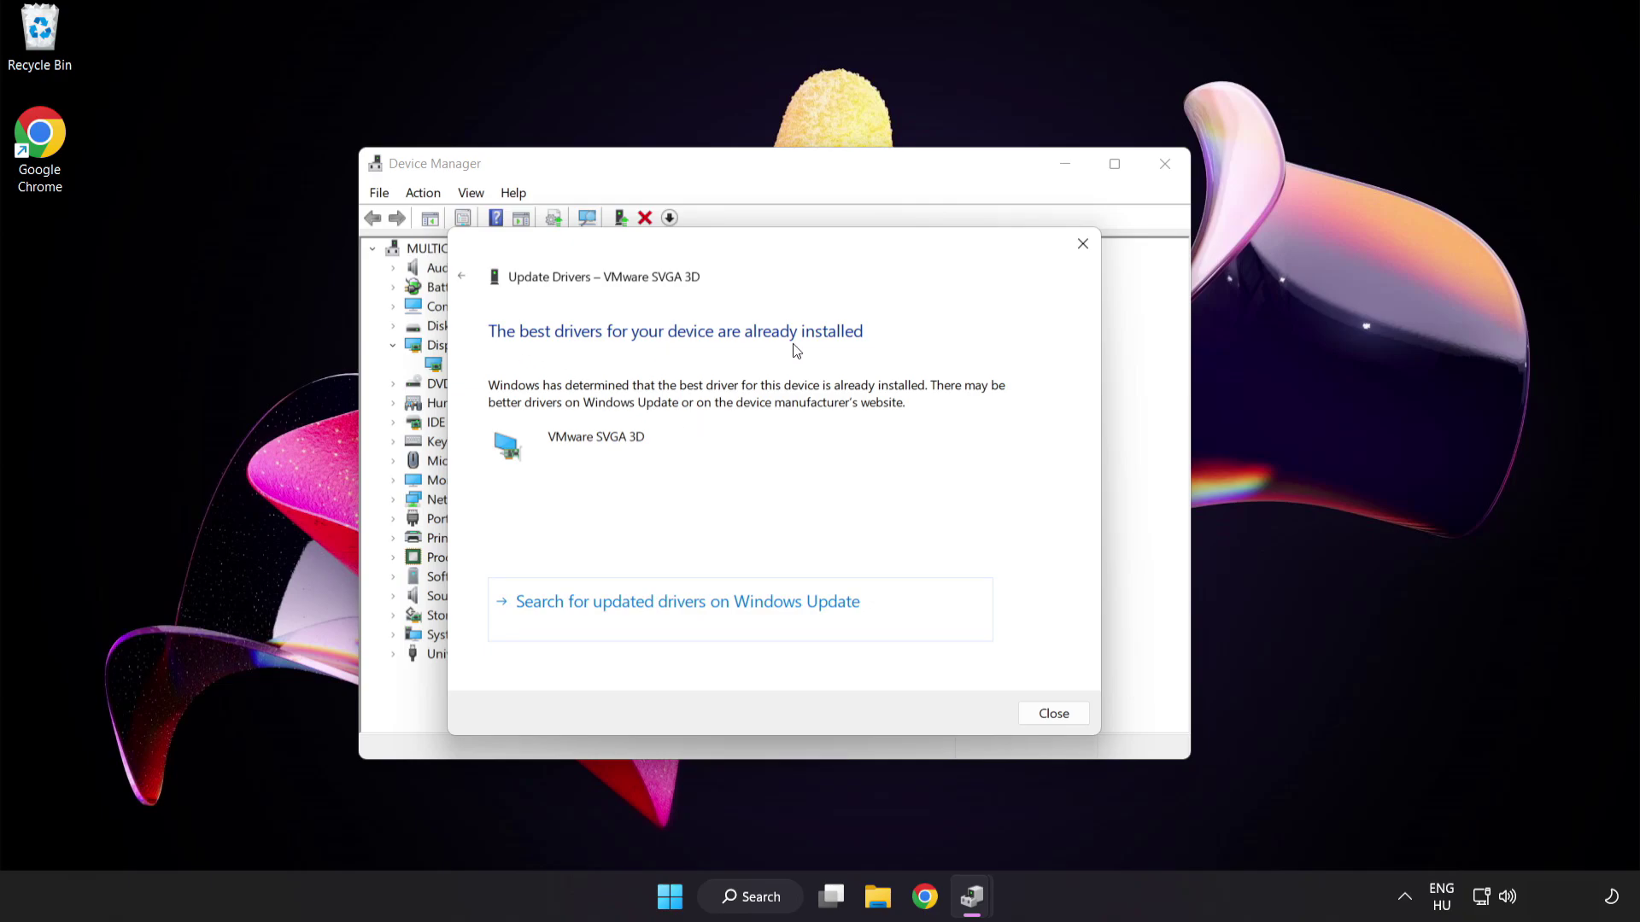
pyautogui.click(1048, 715)
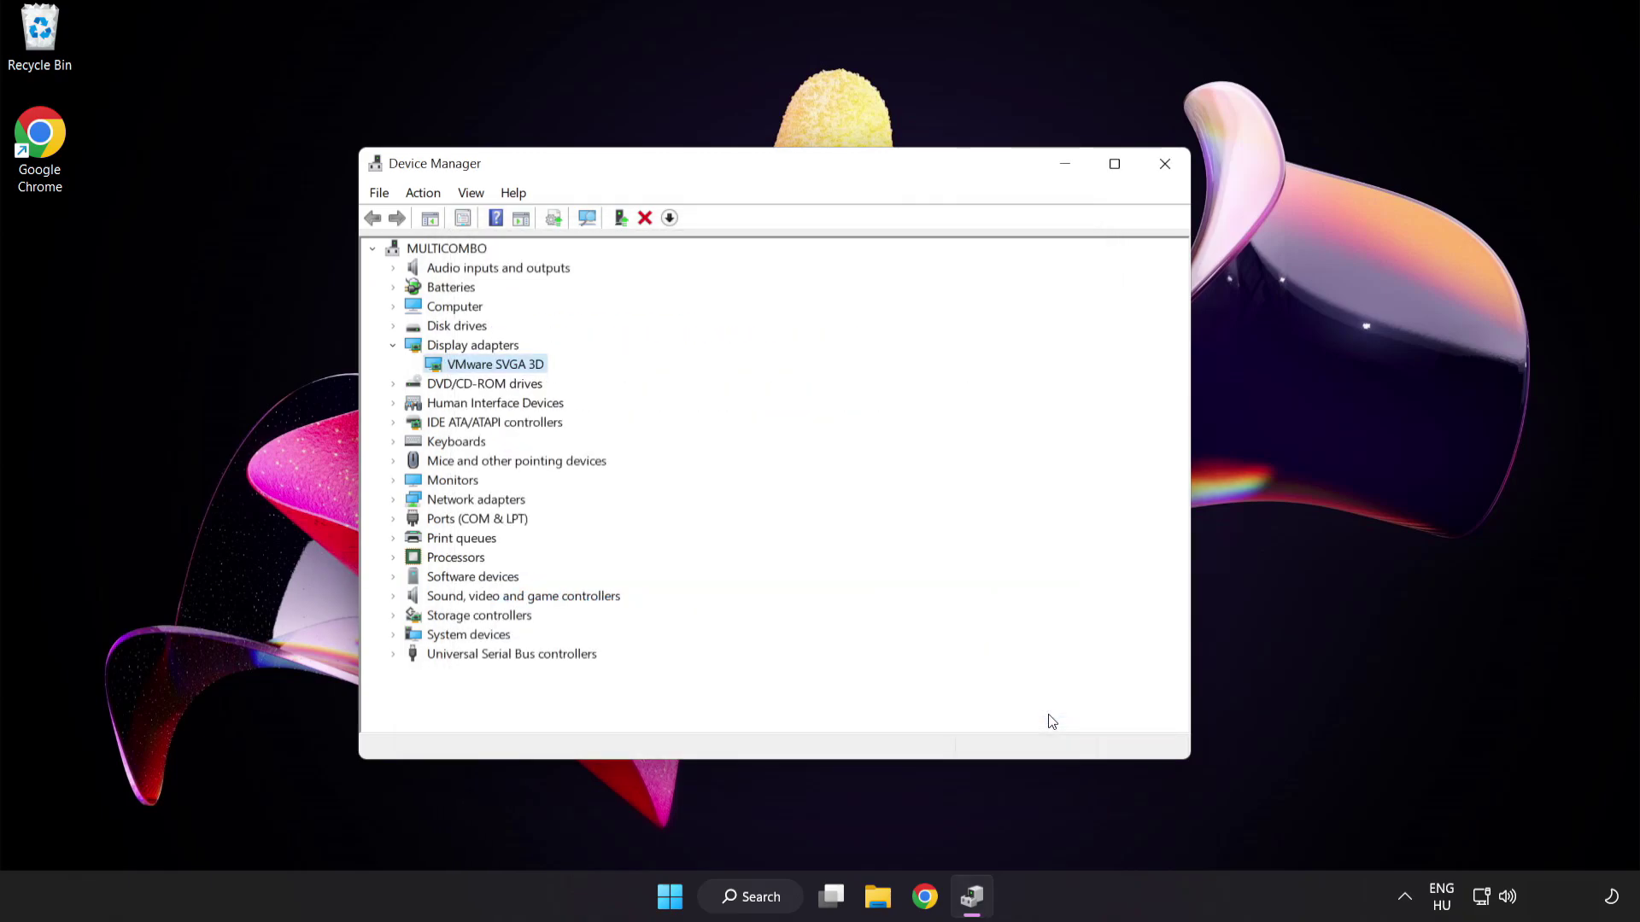
pyautogui.click(1165, 167)
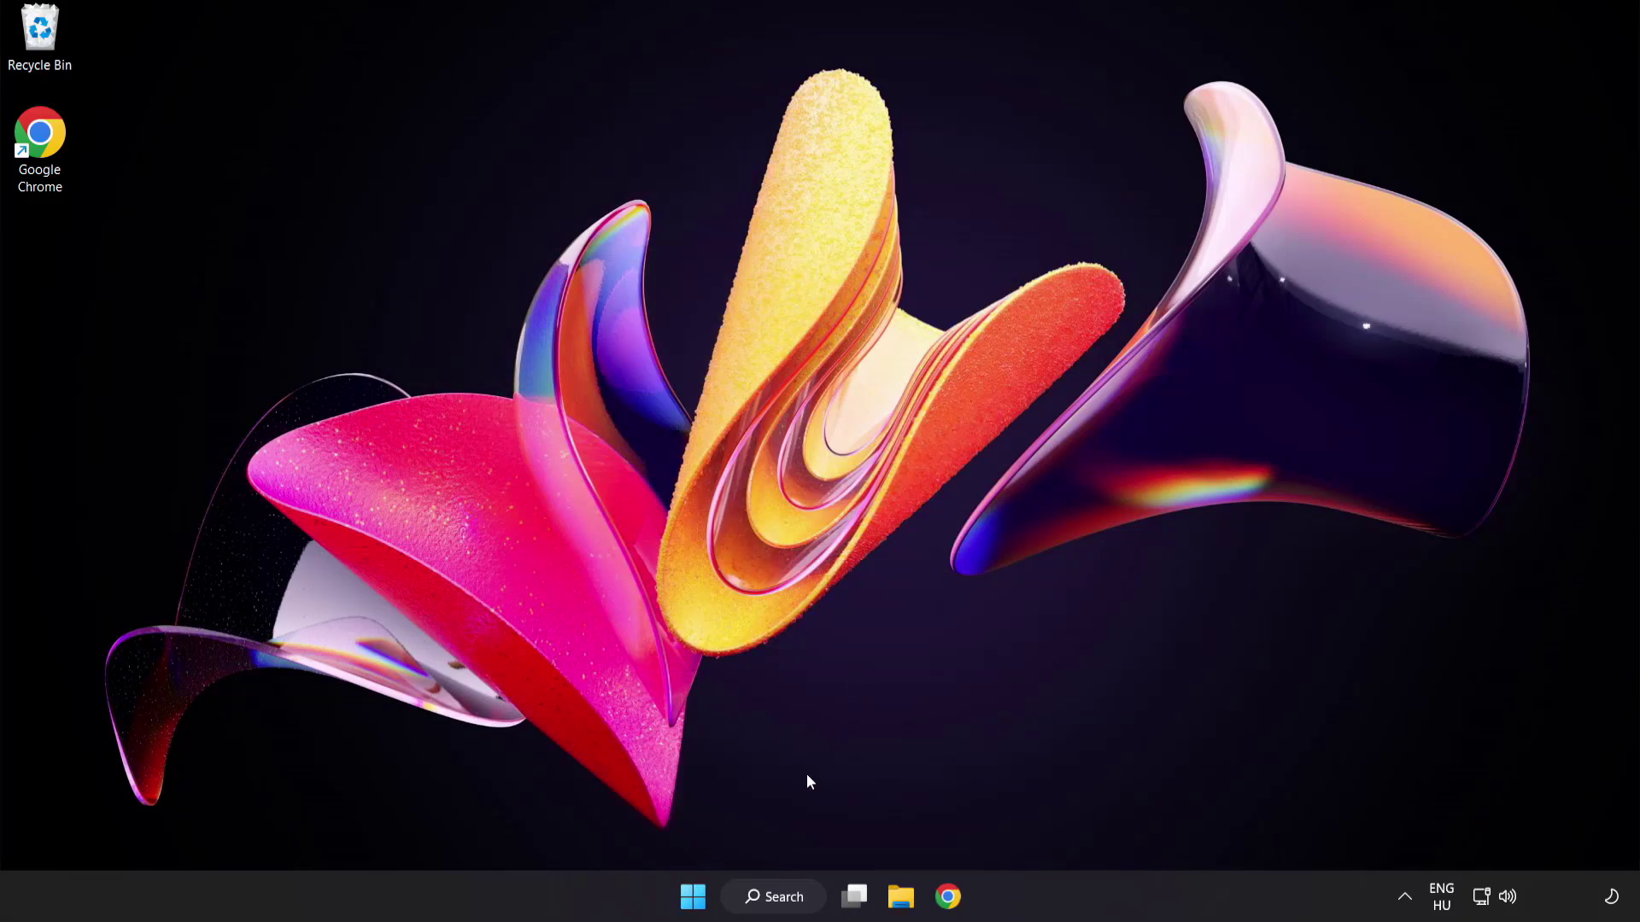
# Step: Search for "update" from the taskbar and launch Windows Update settings
pyautogui.click(775, 897)
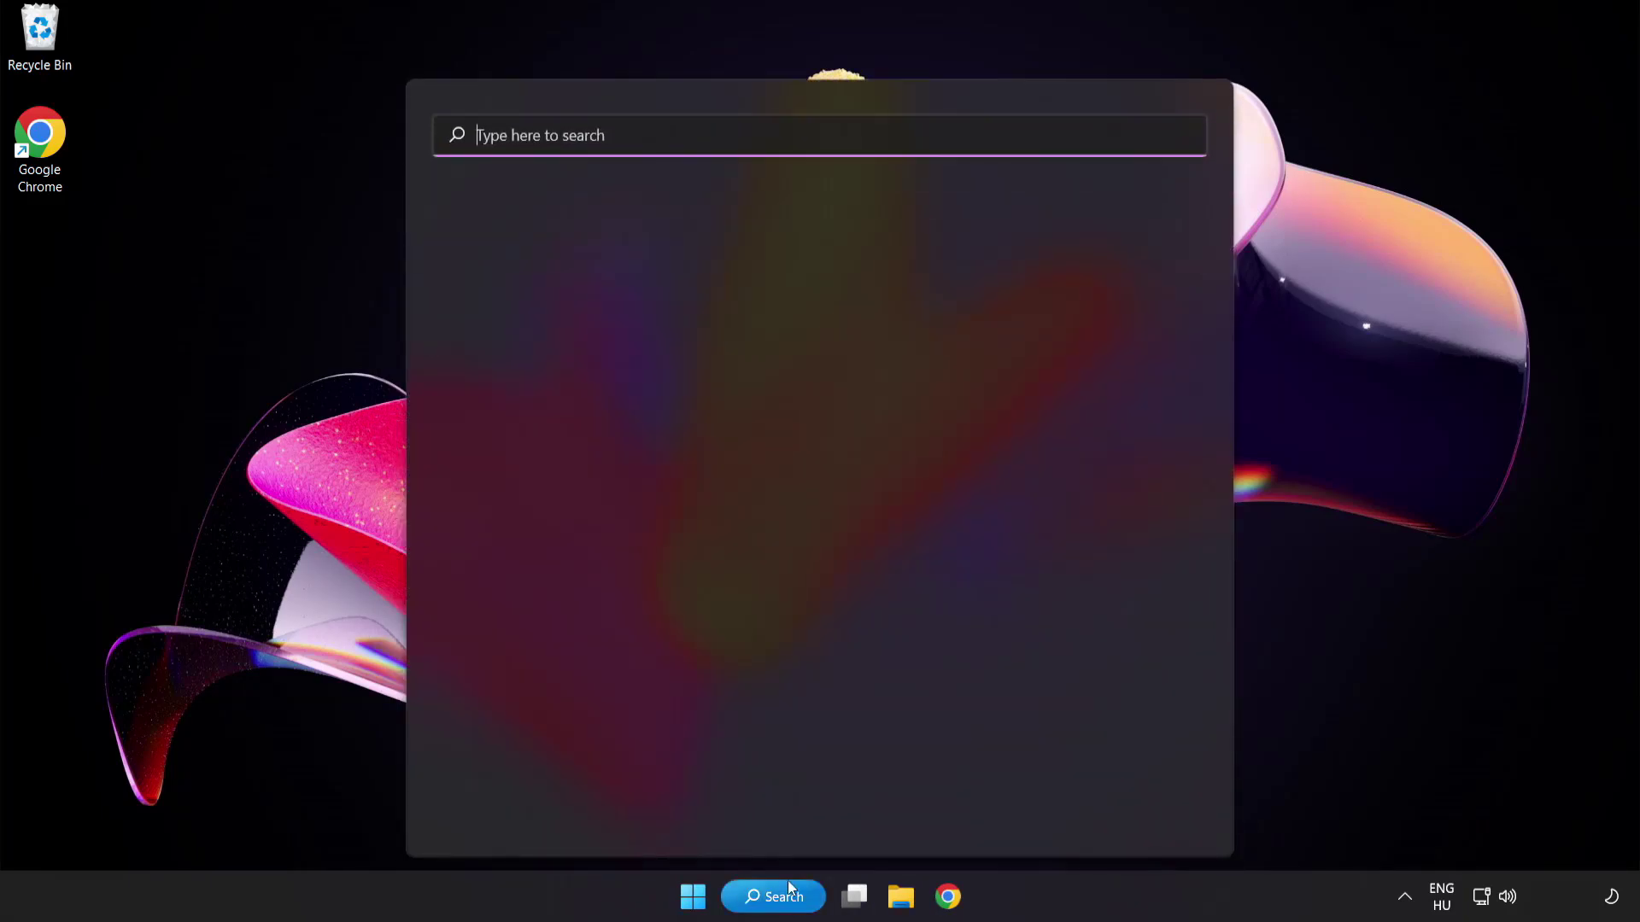
pyautogui.write('u')
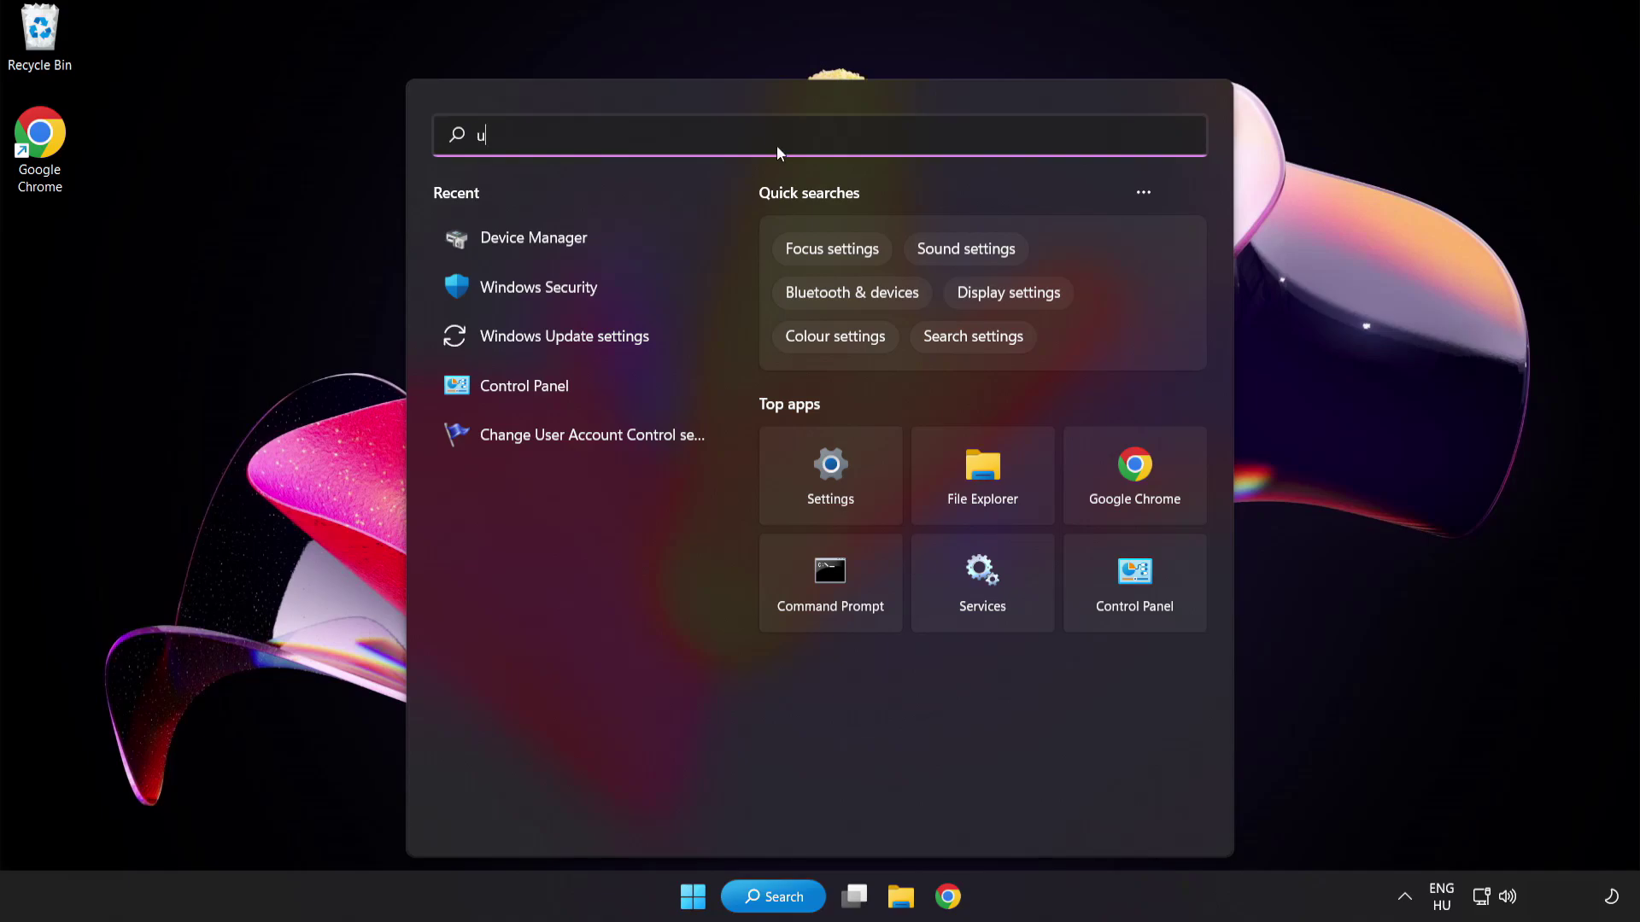
pyautogui.write('pdate')
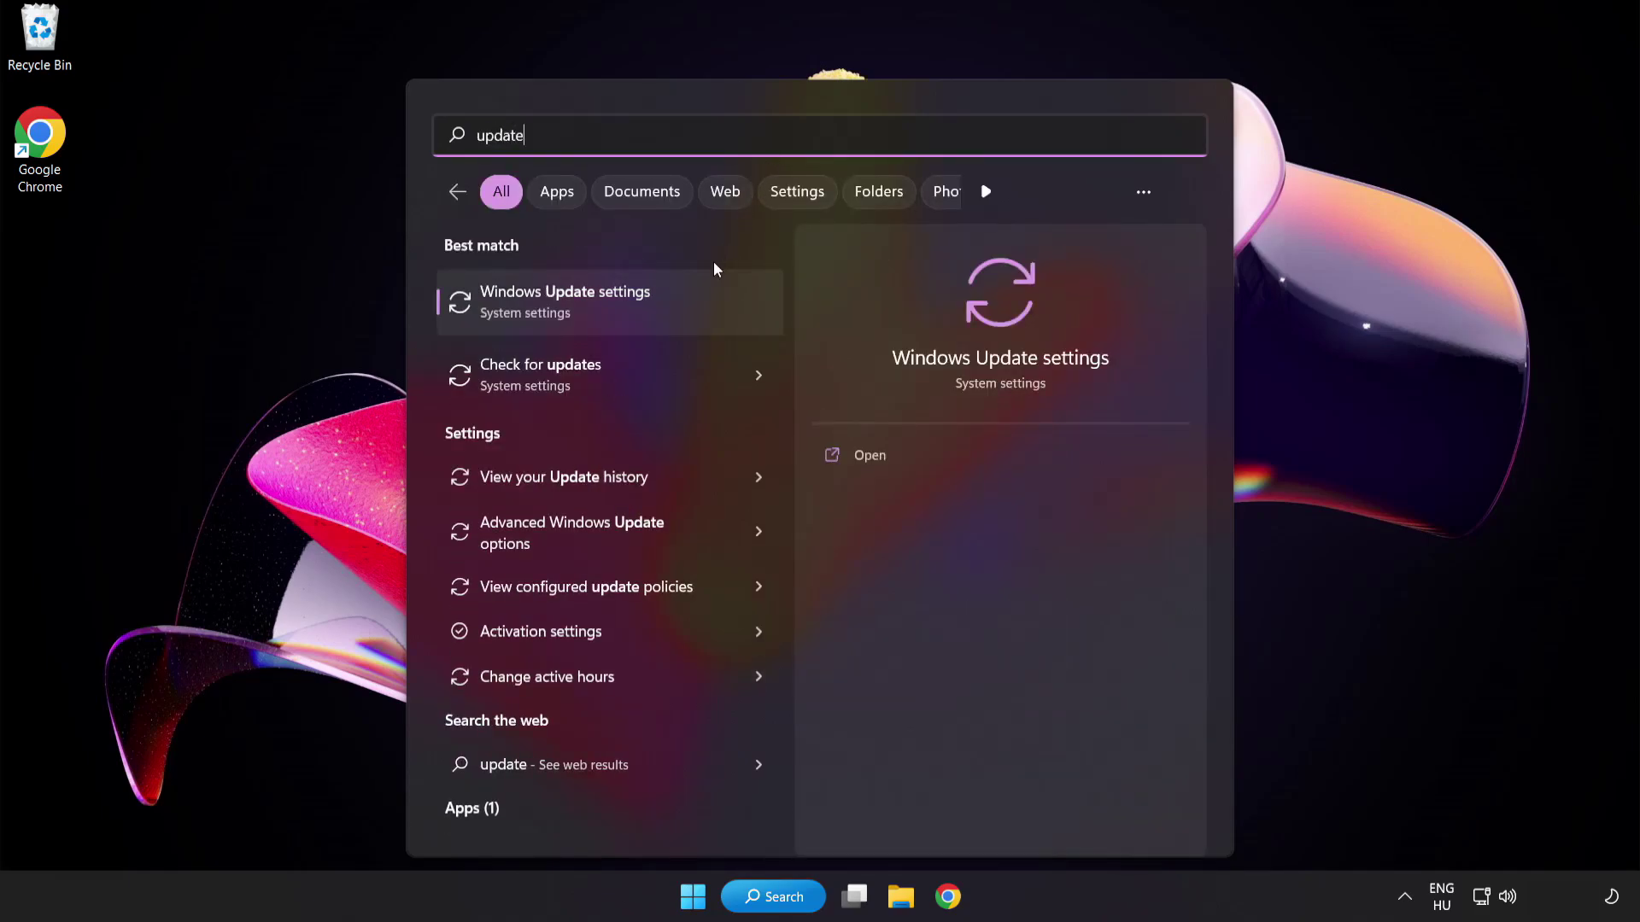
pyautogui.click(627, 310)
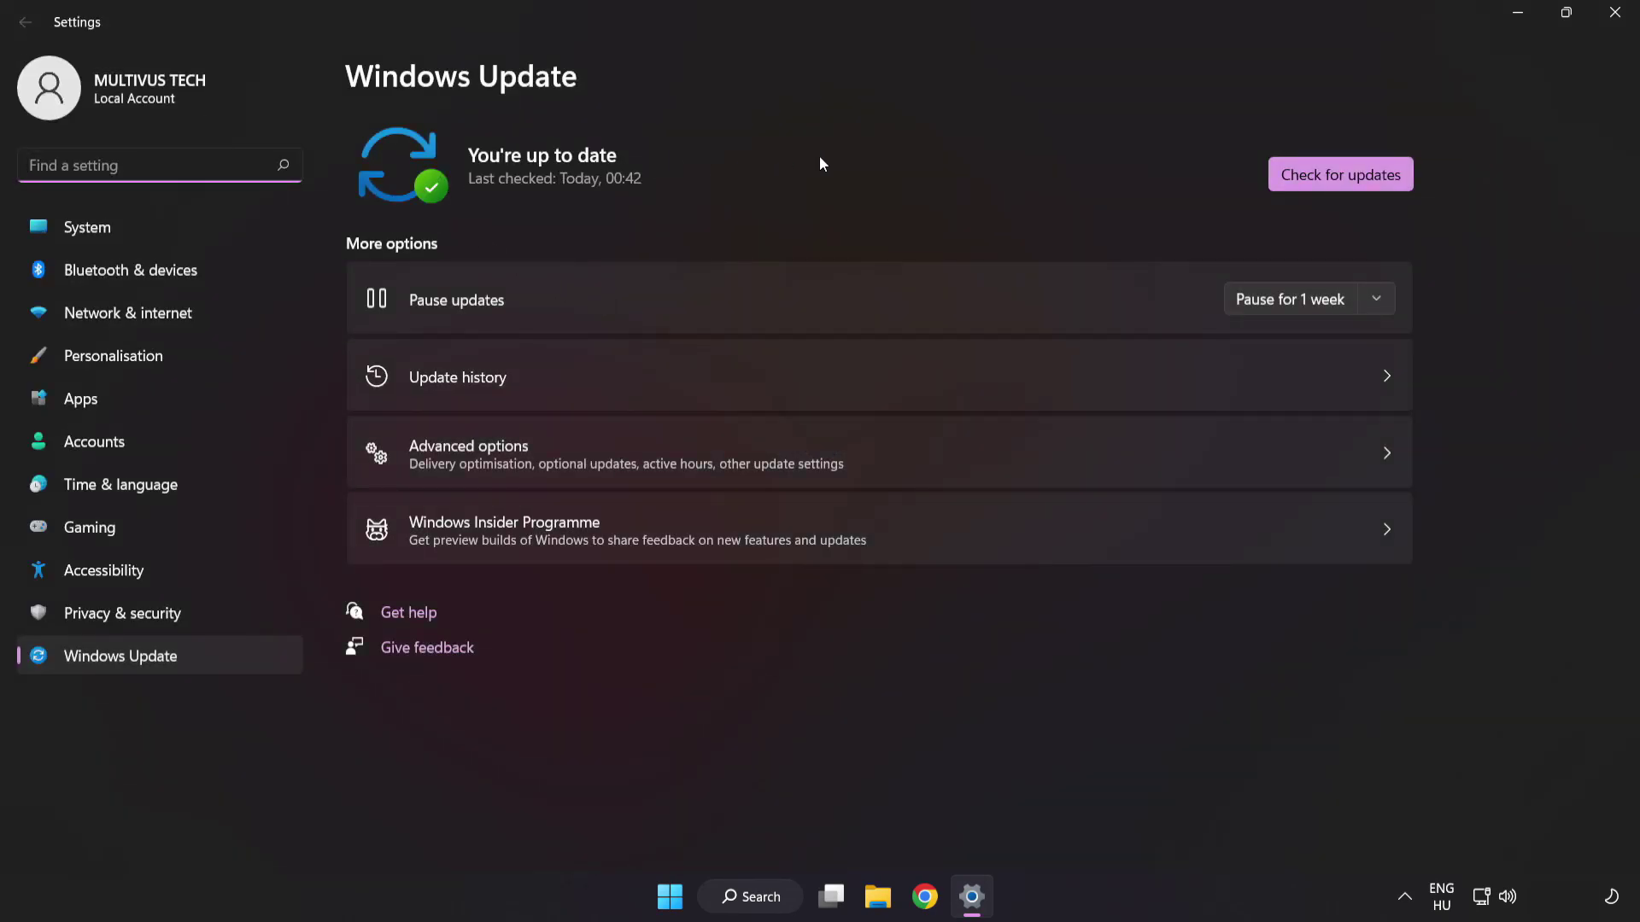
# Step: Run Check for updates, confirm the PC is up to date, and close Settings
pyautogui.click(1333, 184)
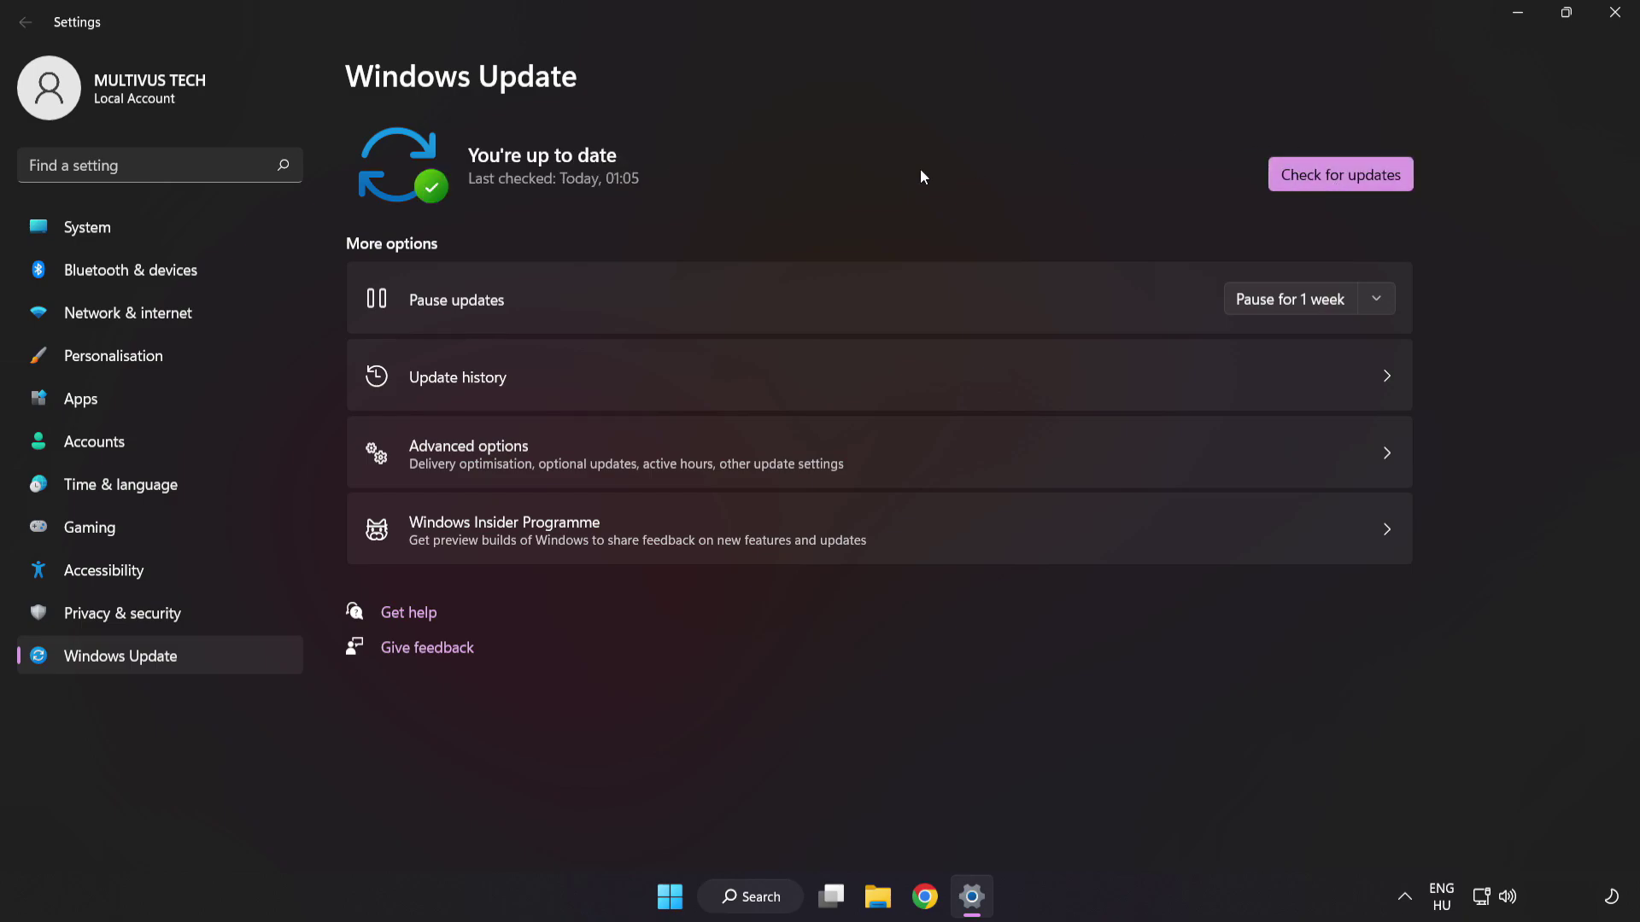
pyautogui.click(1613, 16)
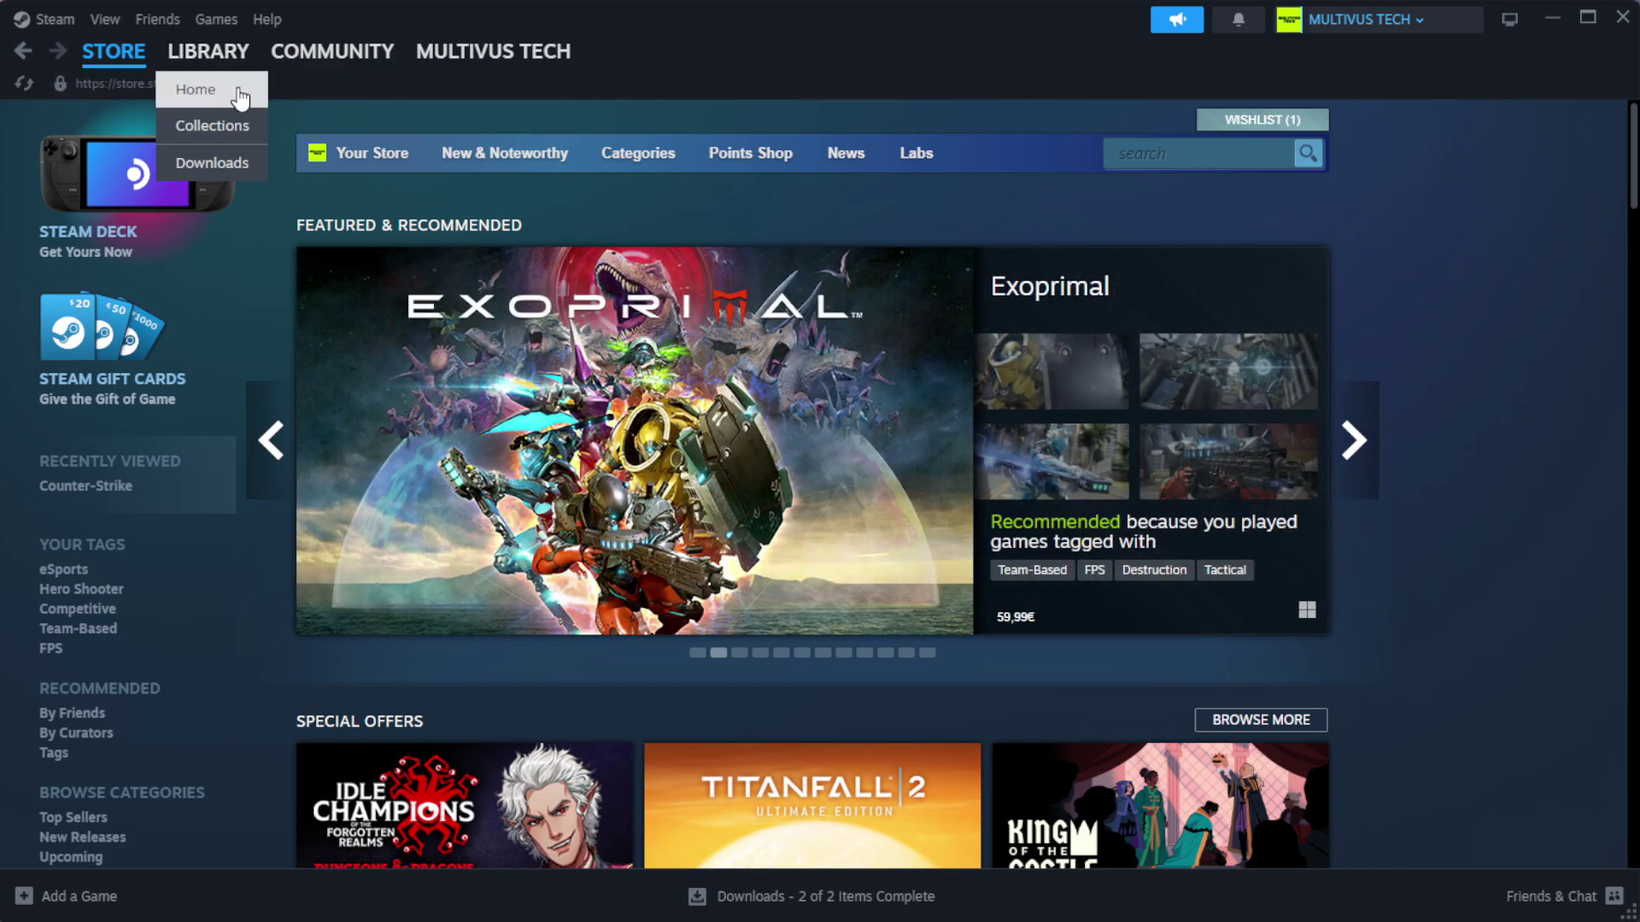
# Step: Go to the Steam library home and bring up Properties for YOUR NOT WORKING GAME
pyautogui.click(237, 91)
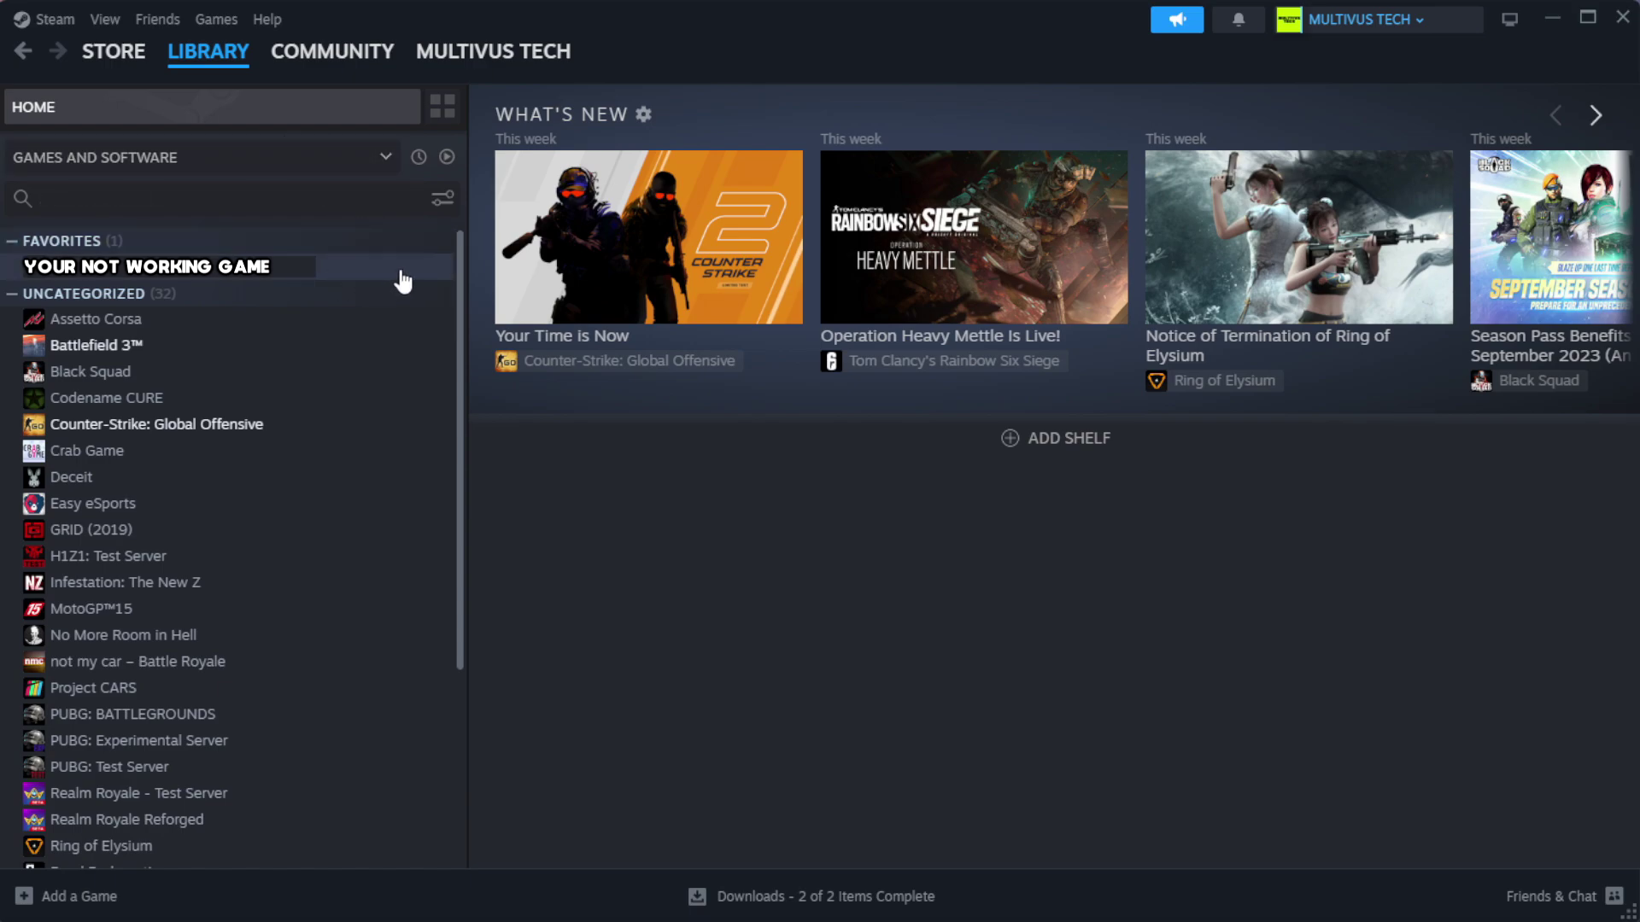
pyautogui.rightClick(404, 273)
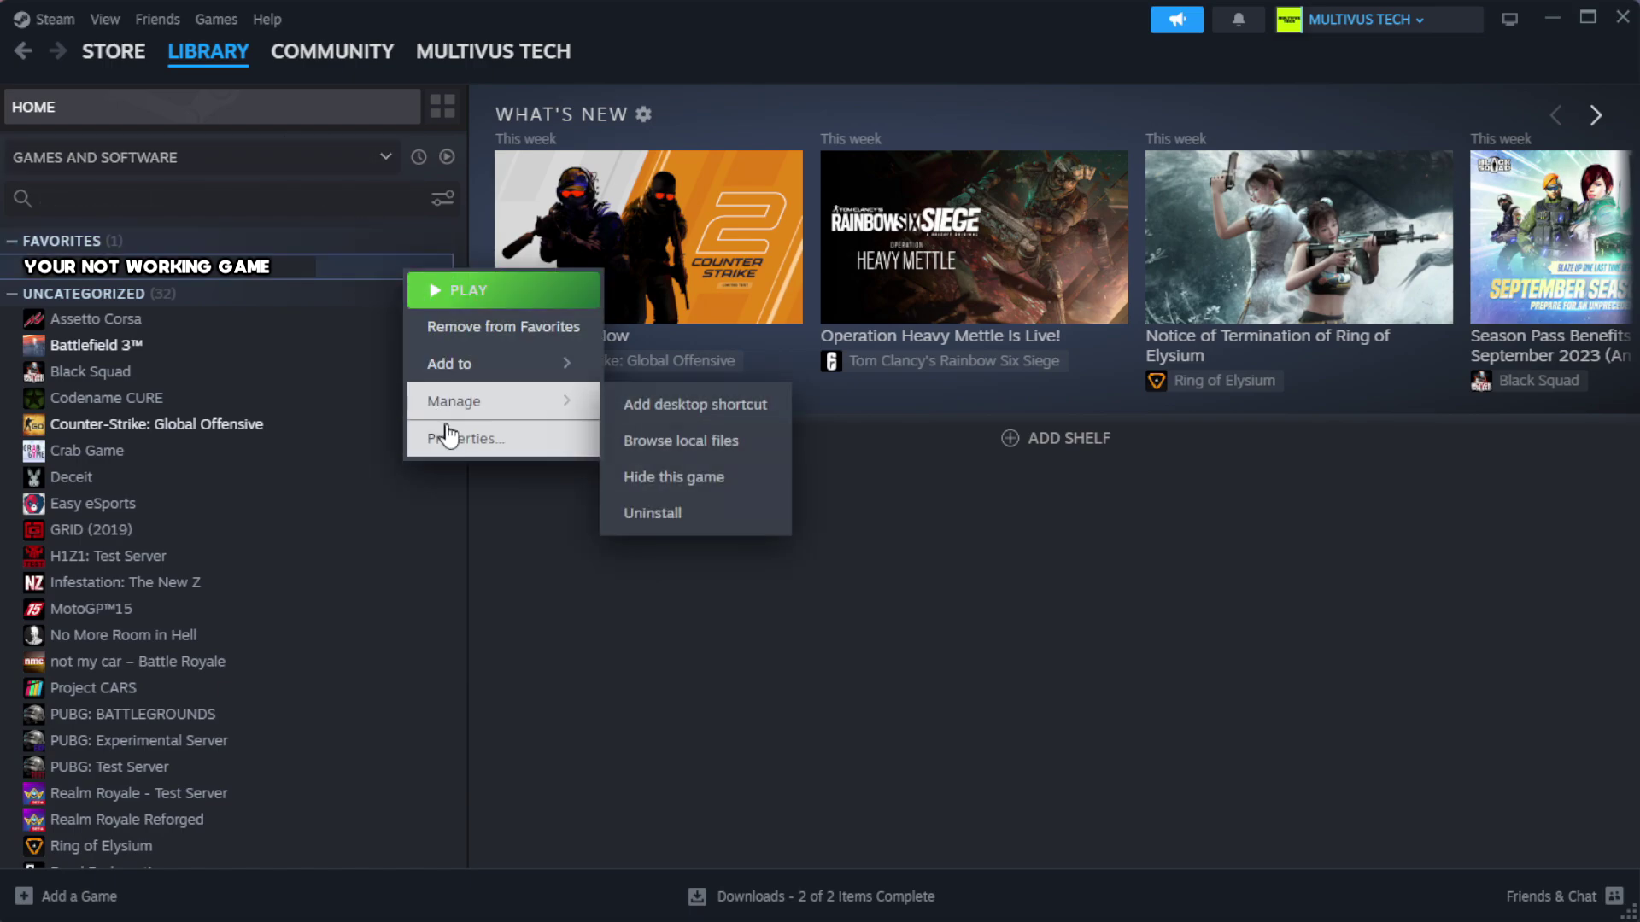
pyautogui.click(516, 445)
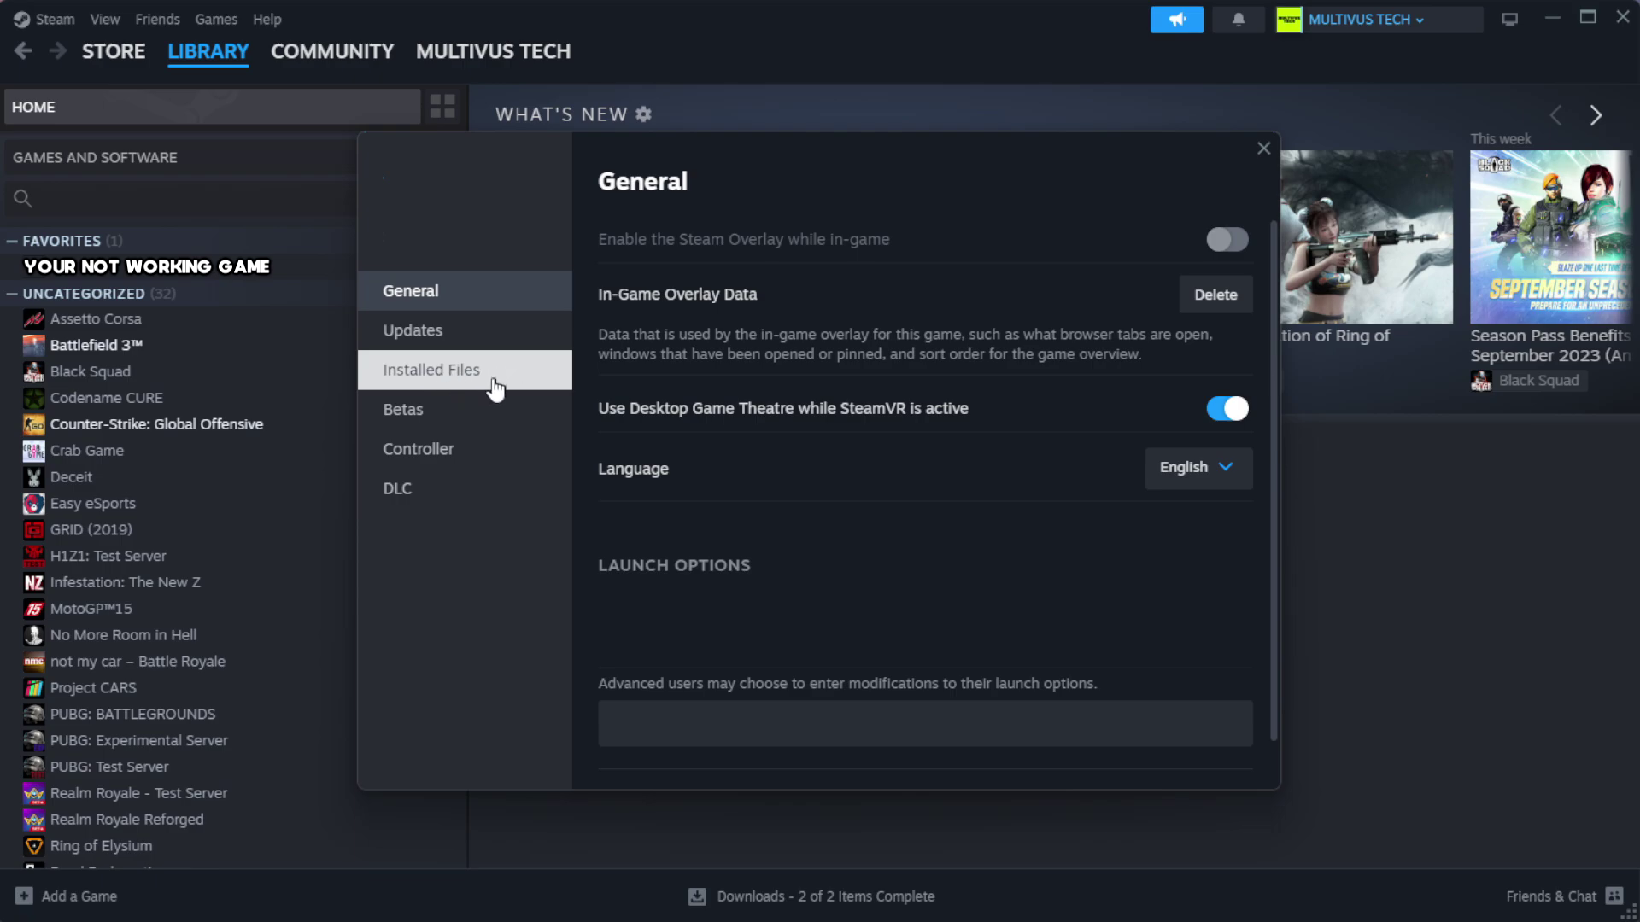
# Step: Verify integrity of the game's installed files (1039 validated) and browse to its install folder
pyautogui.click(538, 388)
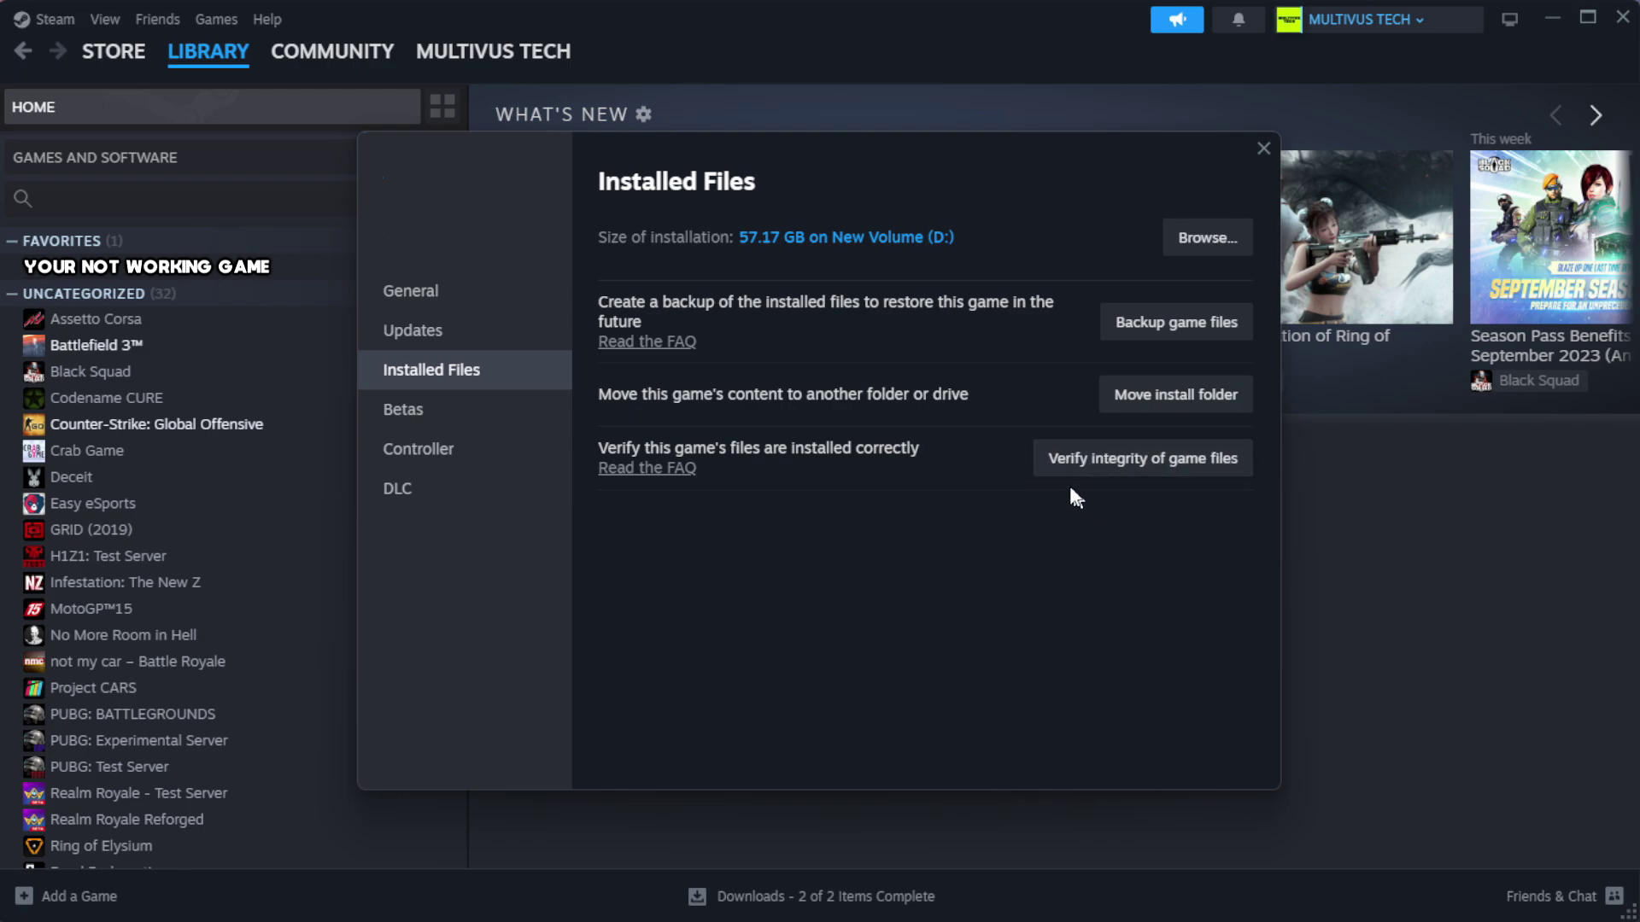
pyautogui.click(1151, 472)
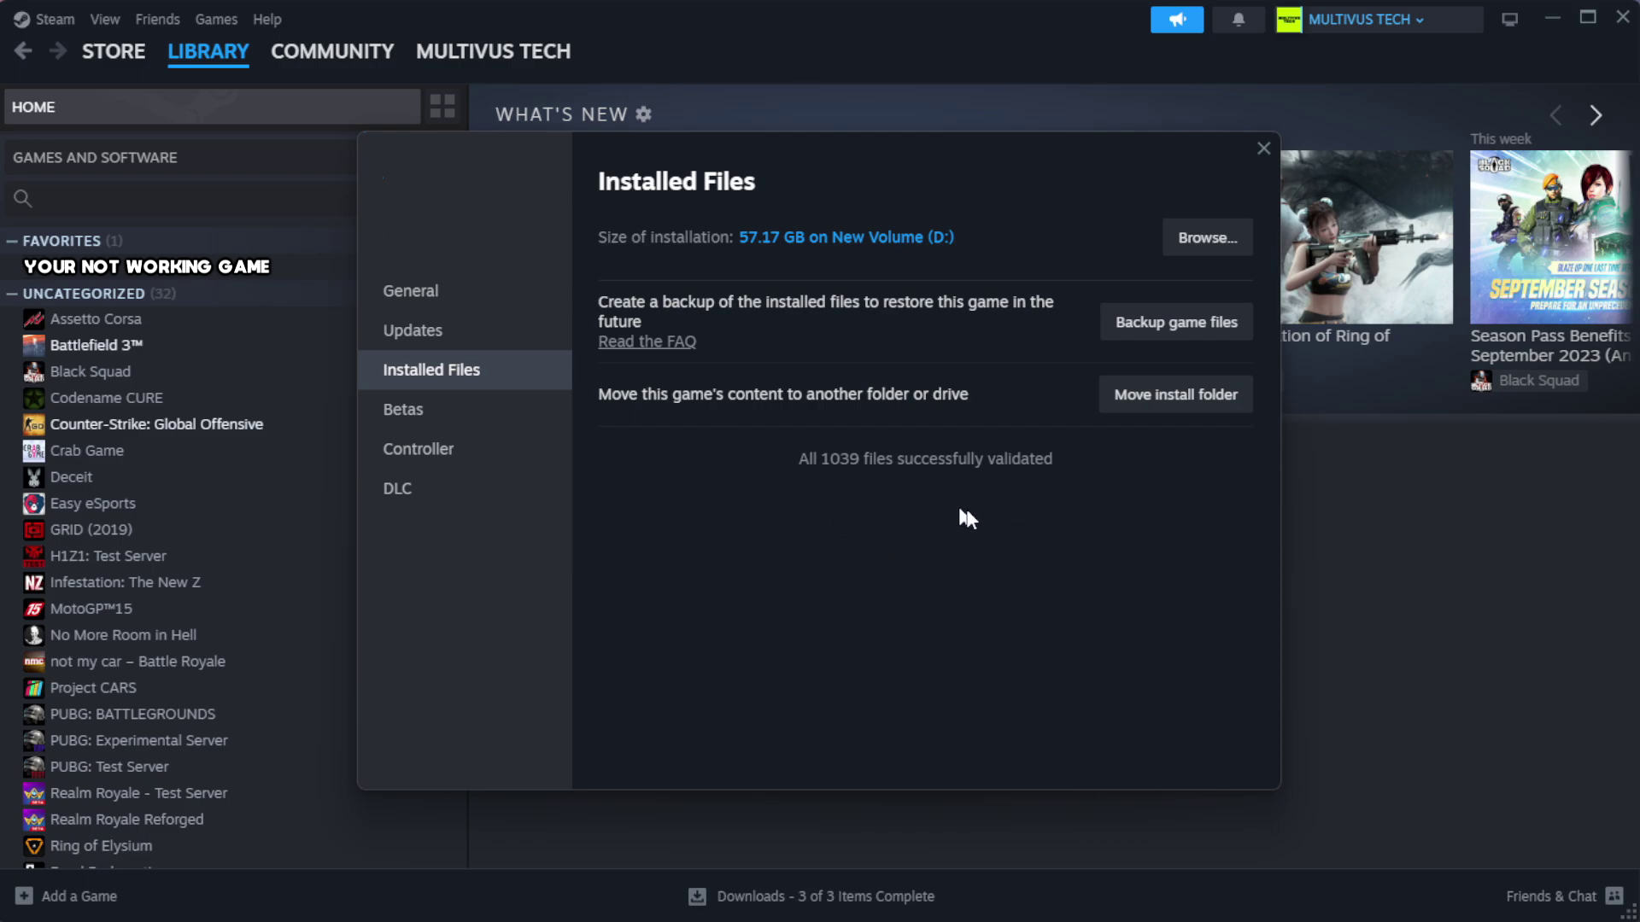
pyautogui.click(1202, 250)
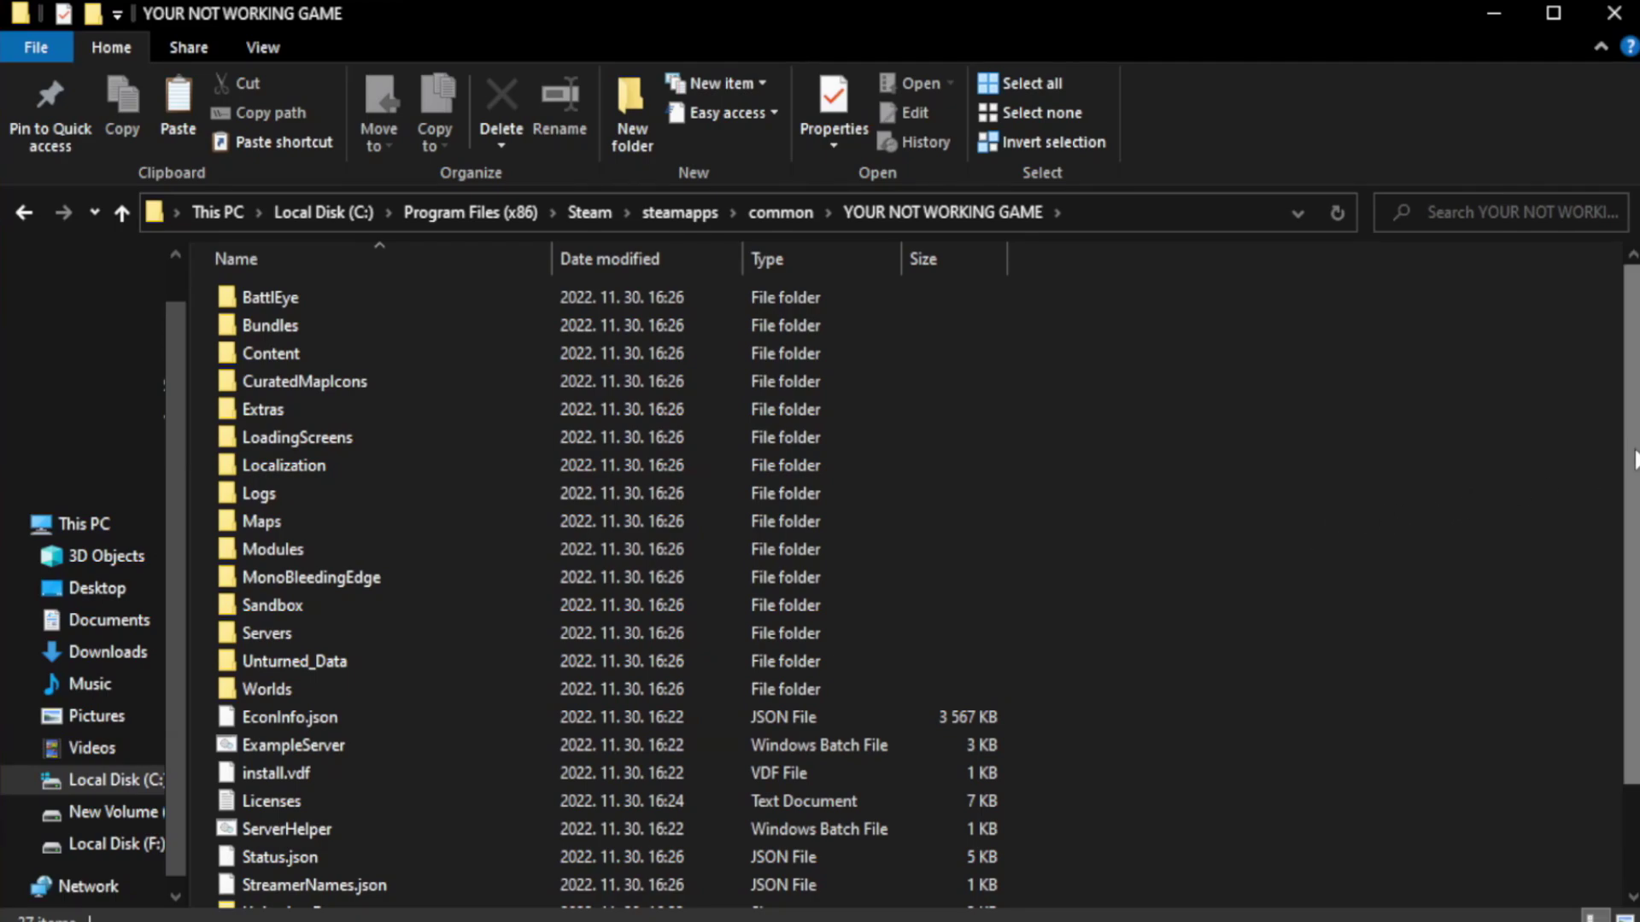
pyautogui.moveTo(1633, 459); pyautogui.dragTo(1637, 610)
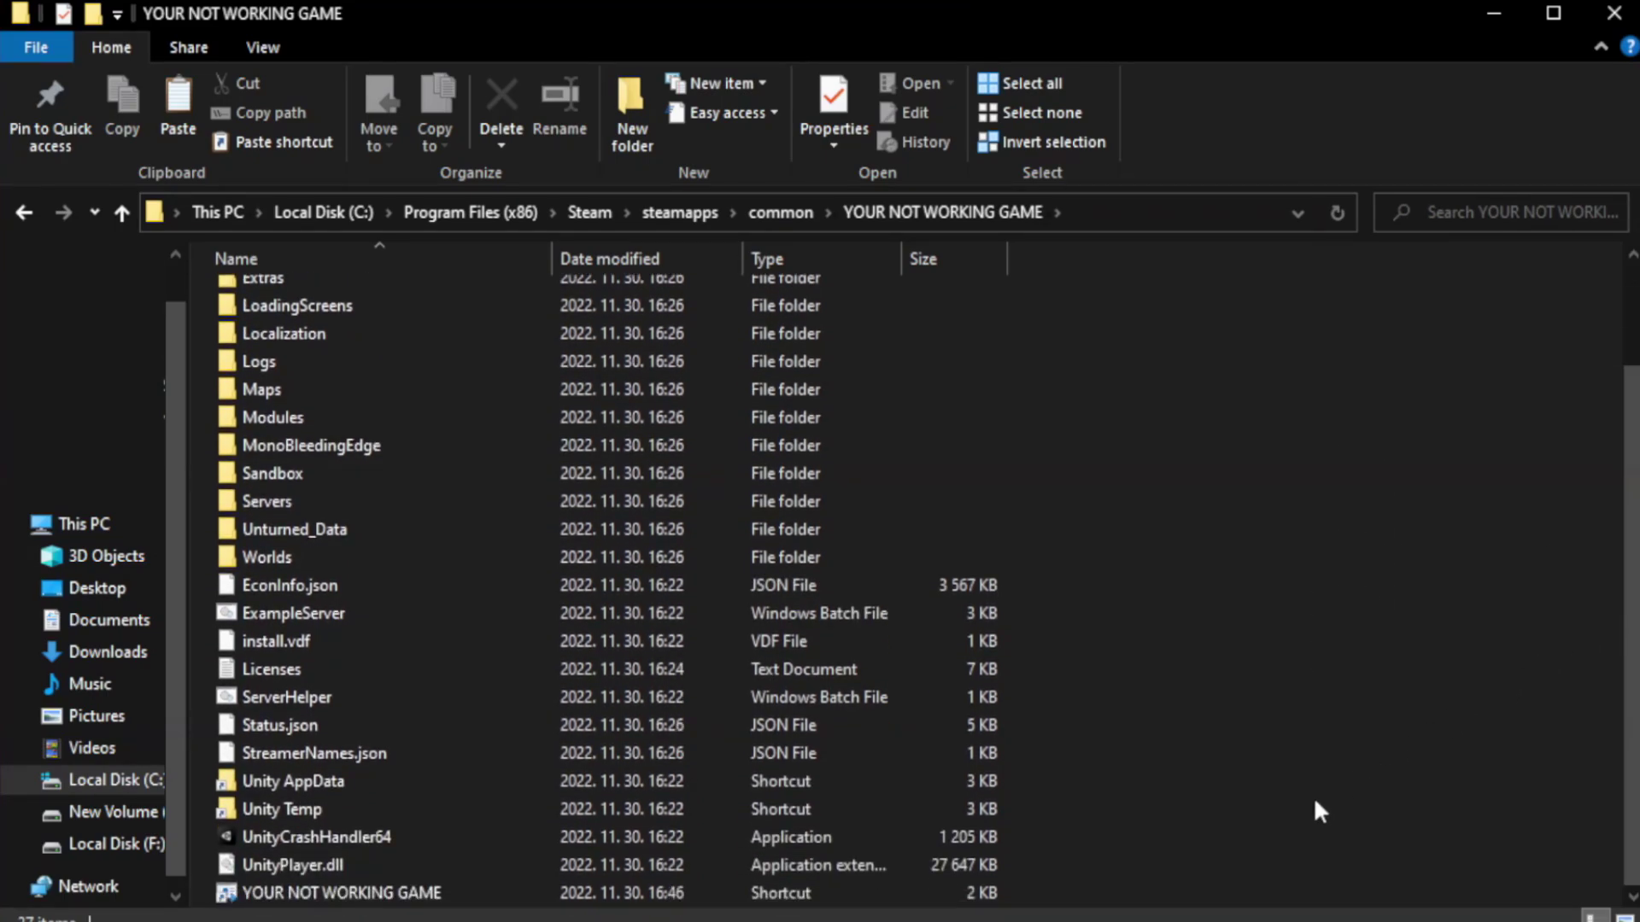
# Step: Bring up Properties for the YOUR NOT WORKING GAME shortcut at the bottom of the folder
pyautogui.click(647, 894)
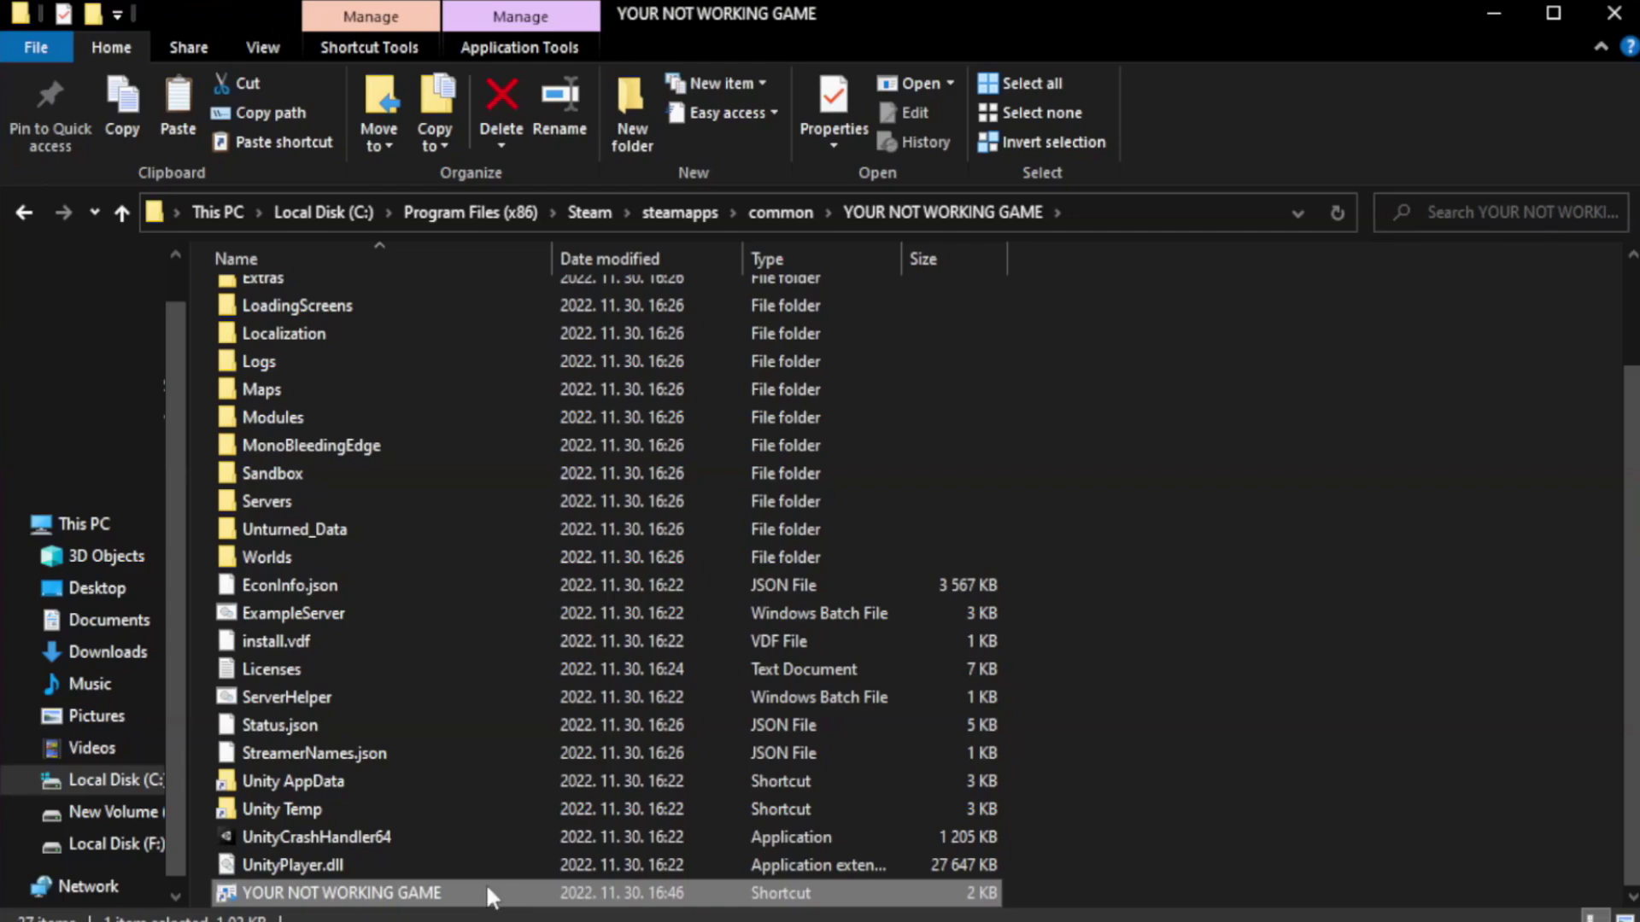
pyautogui.rightClick(547, 892)
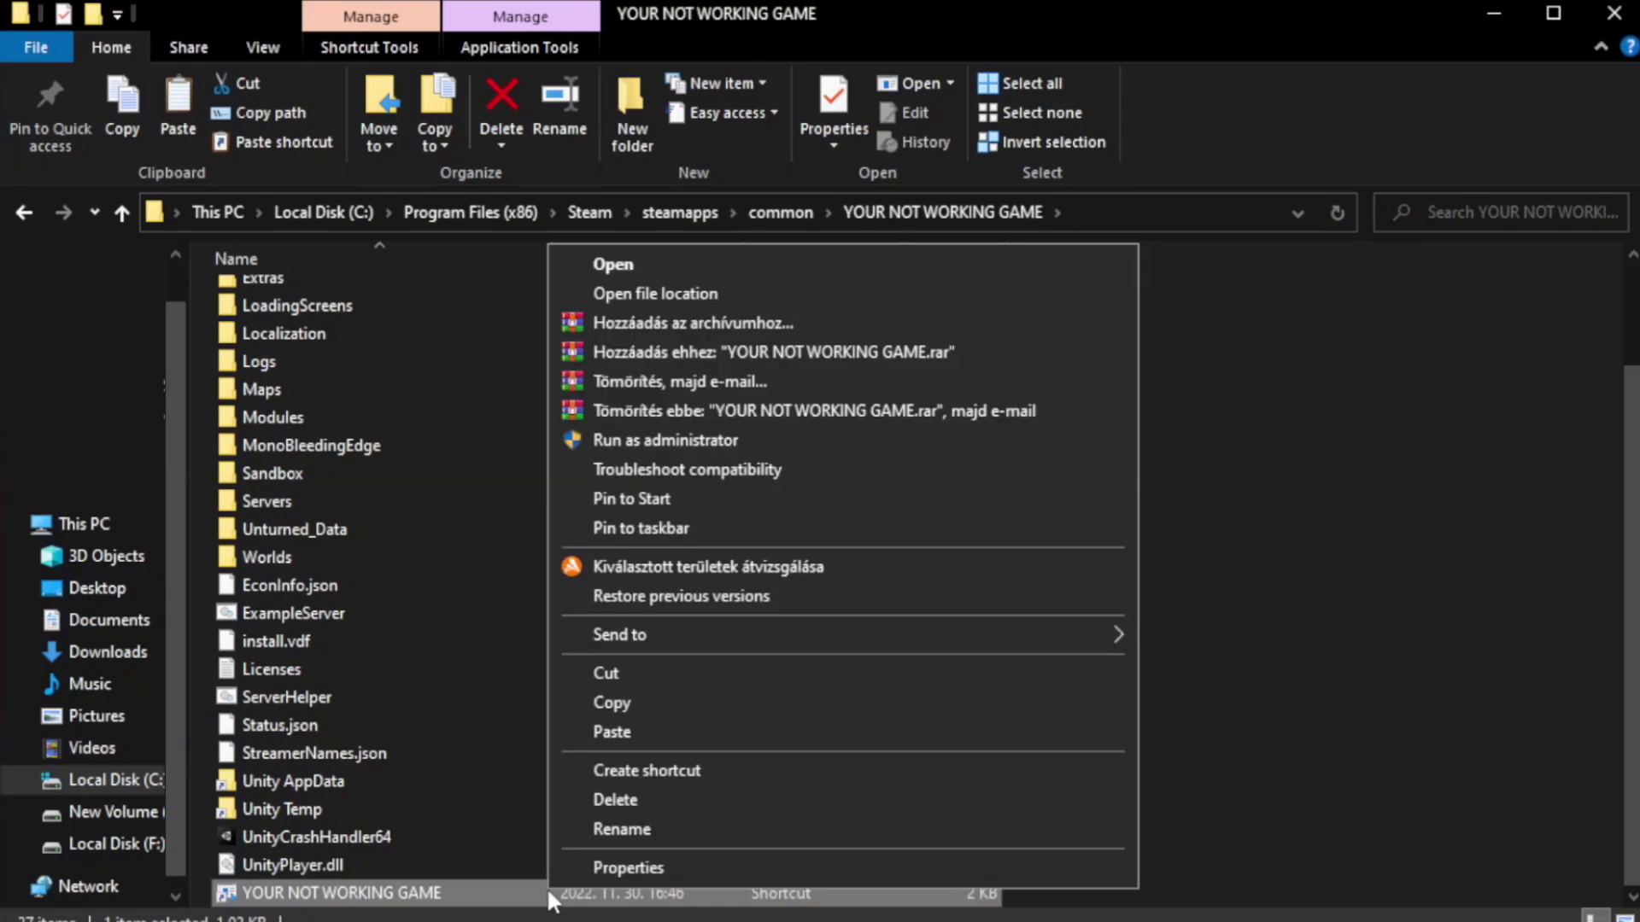
pyautogui.click(836, 875)
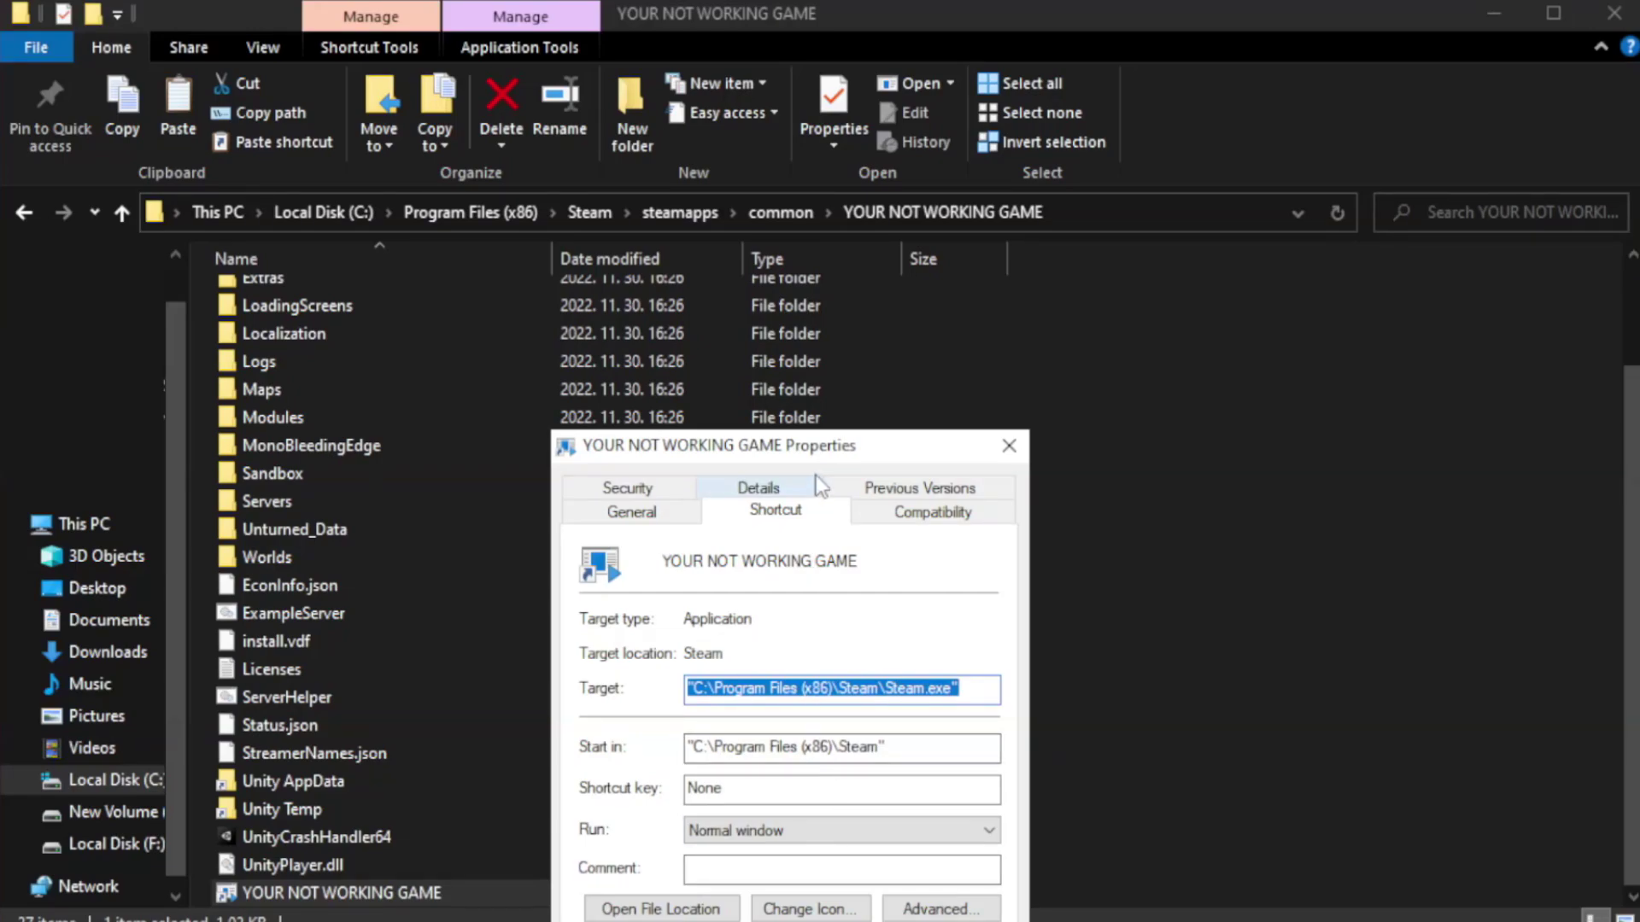
# Step: Under Compatibility, enable Windows 8 compatibility mode, disable fullscreen optimizations, run as administrator, and apply
pyautogui.moveTo(825, 455); pyautogui.dragTo(824, 168)
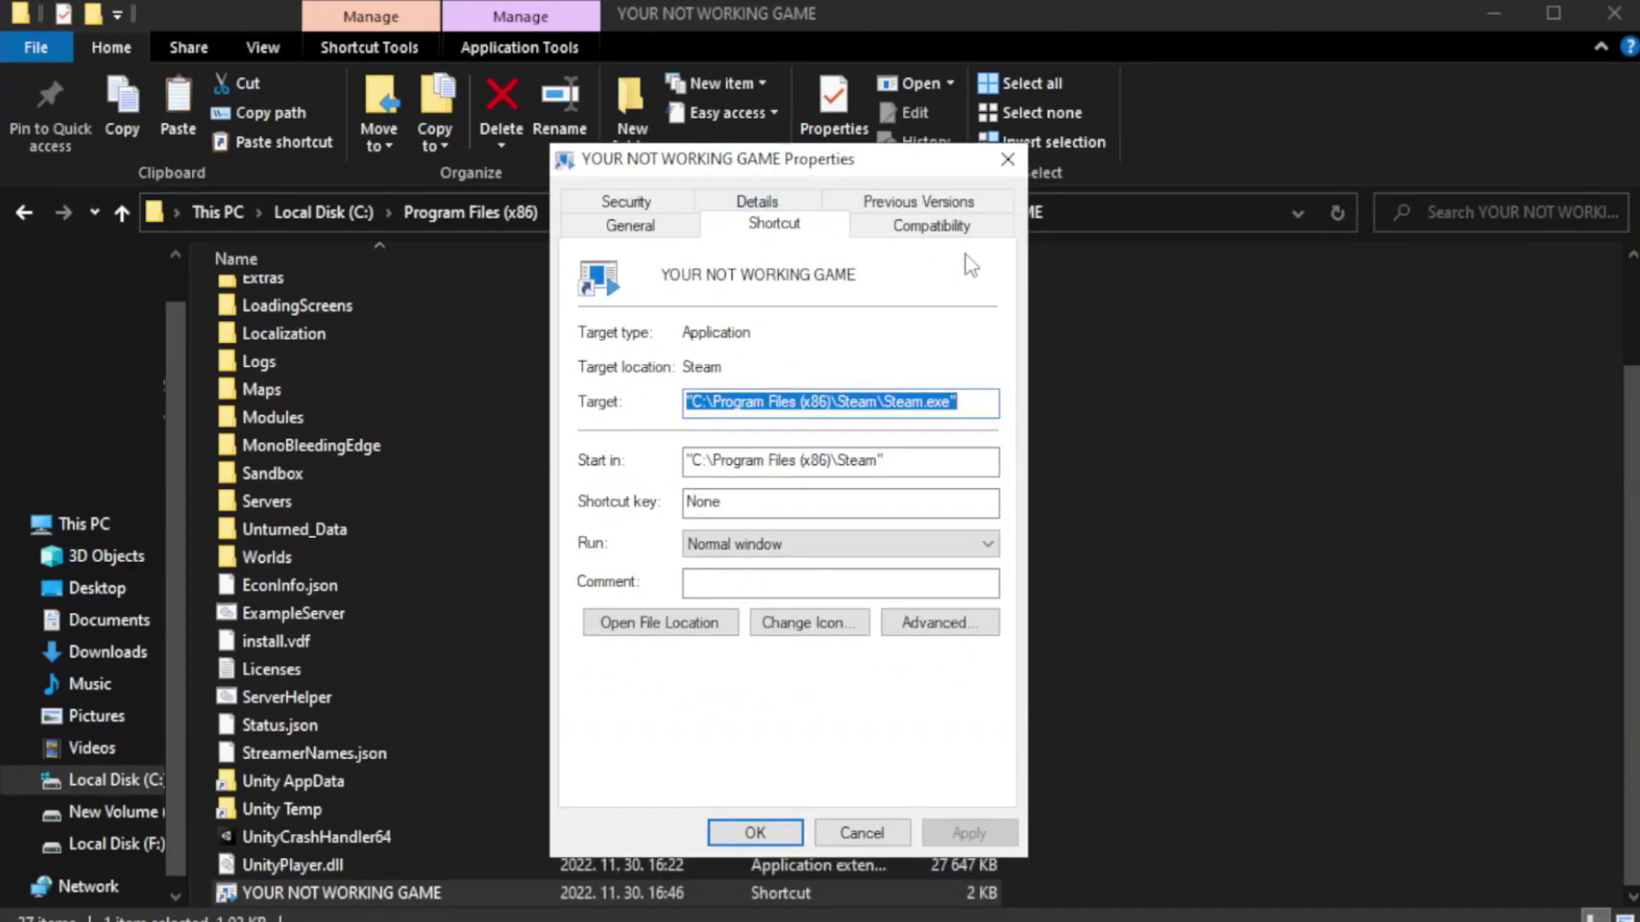
pyautogui.click(923, 237)
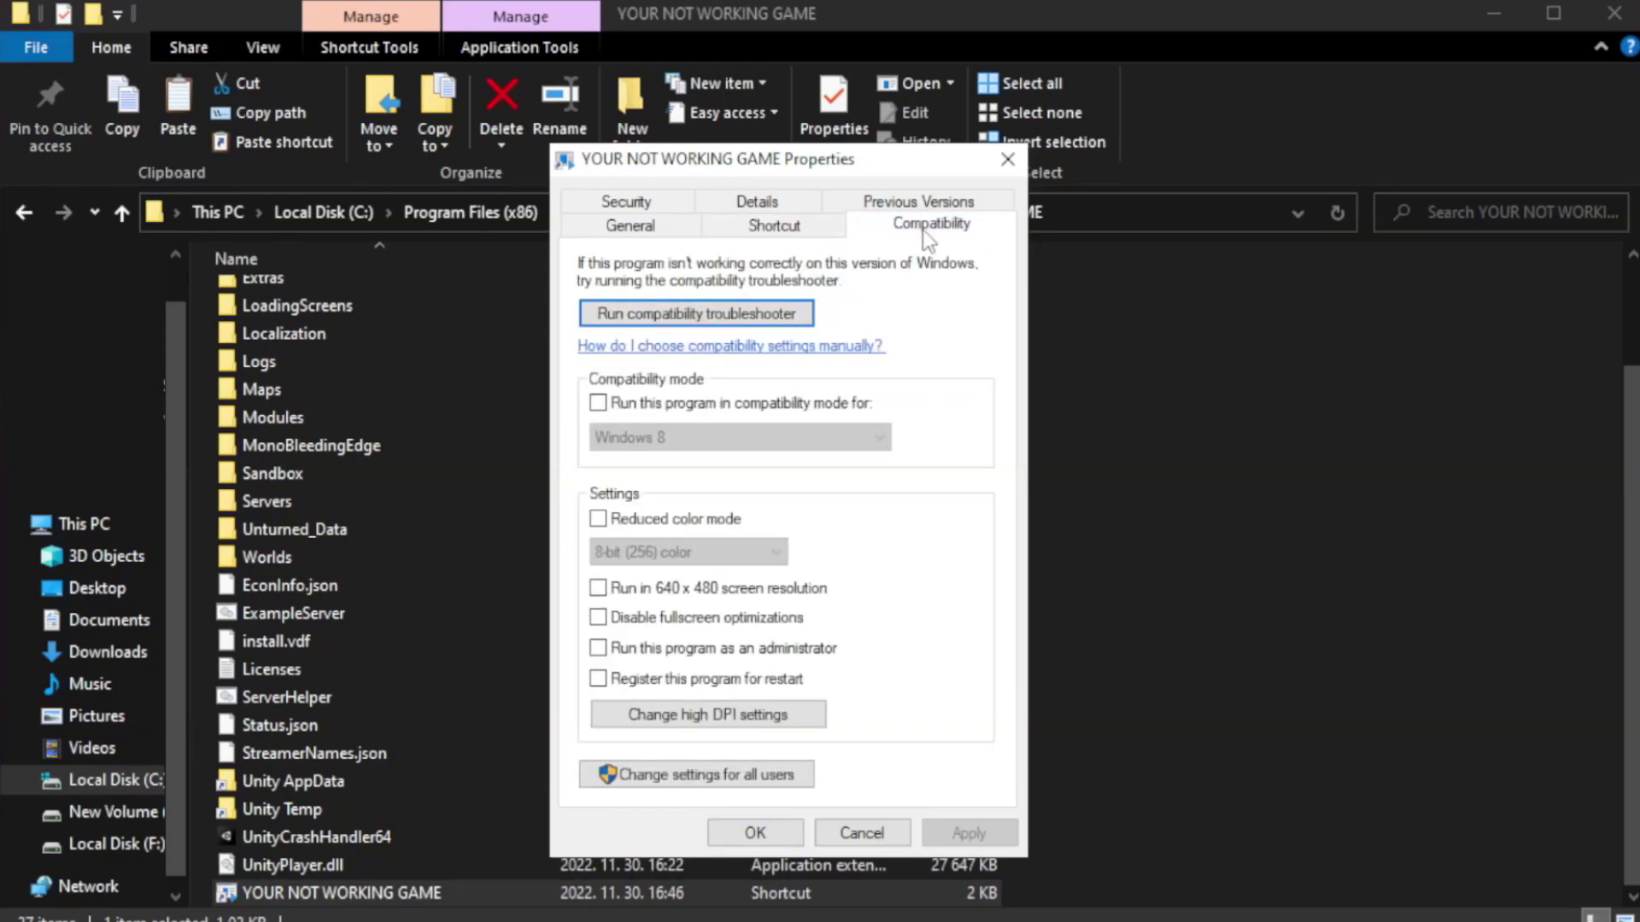
pyautogui.click(649, 401)
pyautogui.click(739, 438)
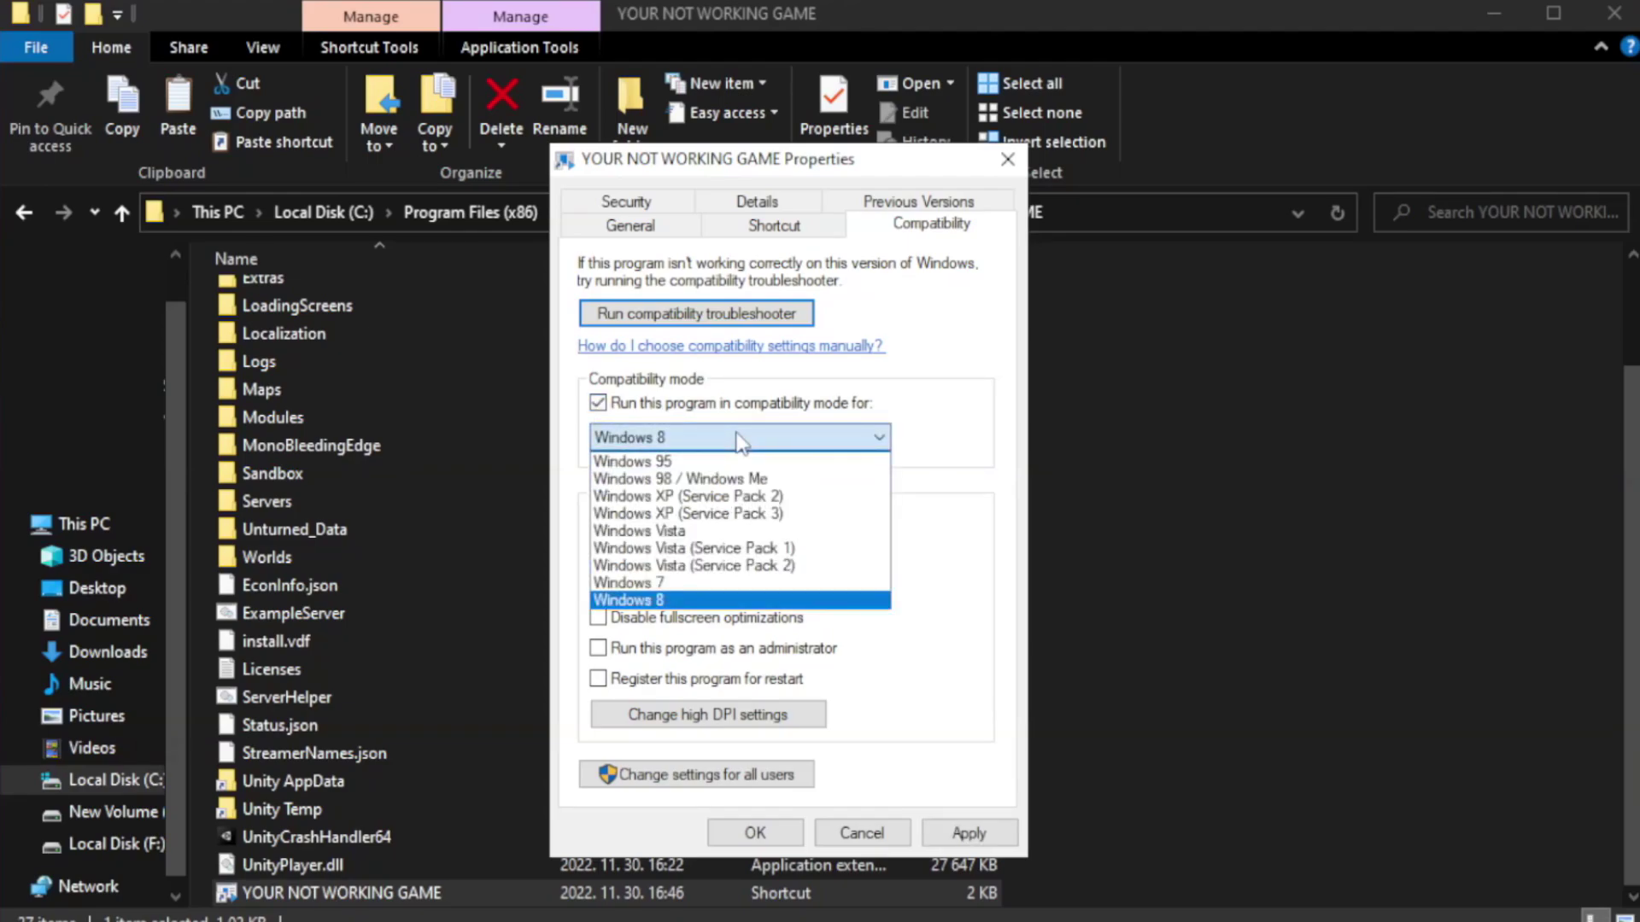
pyautogui.click(693, 601)
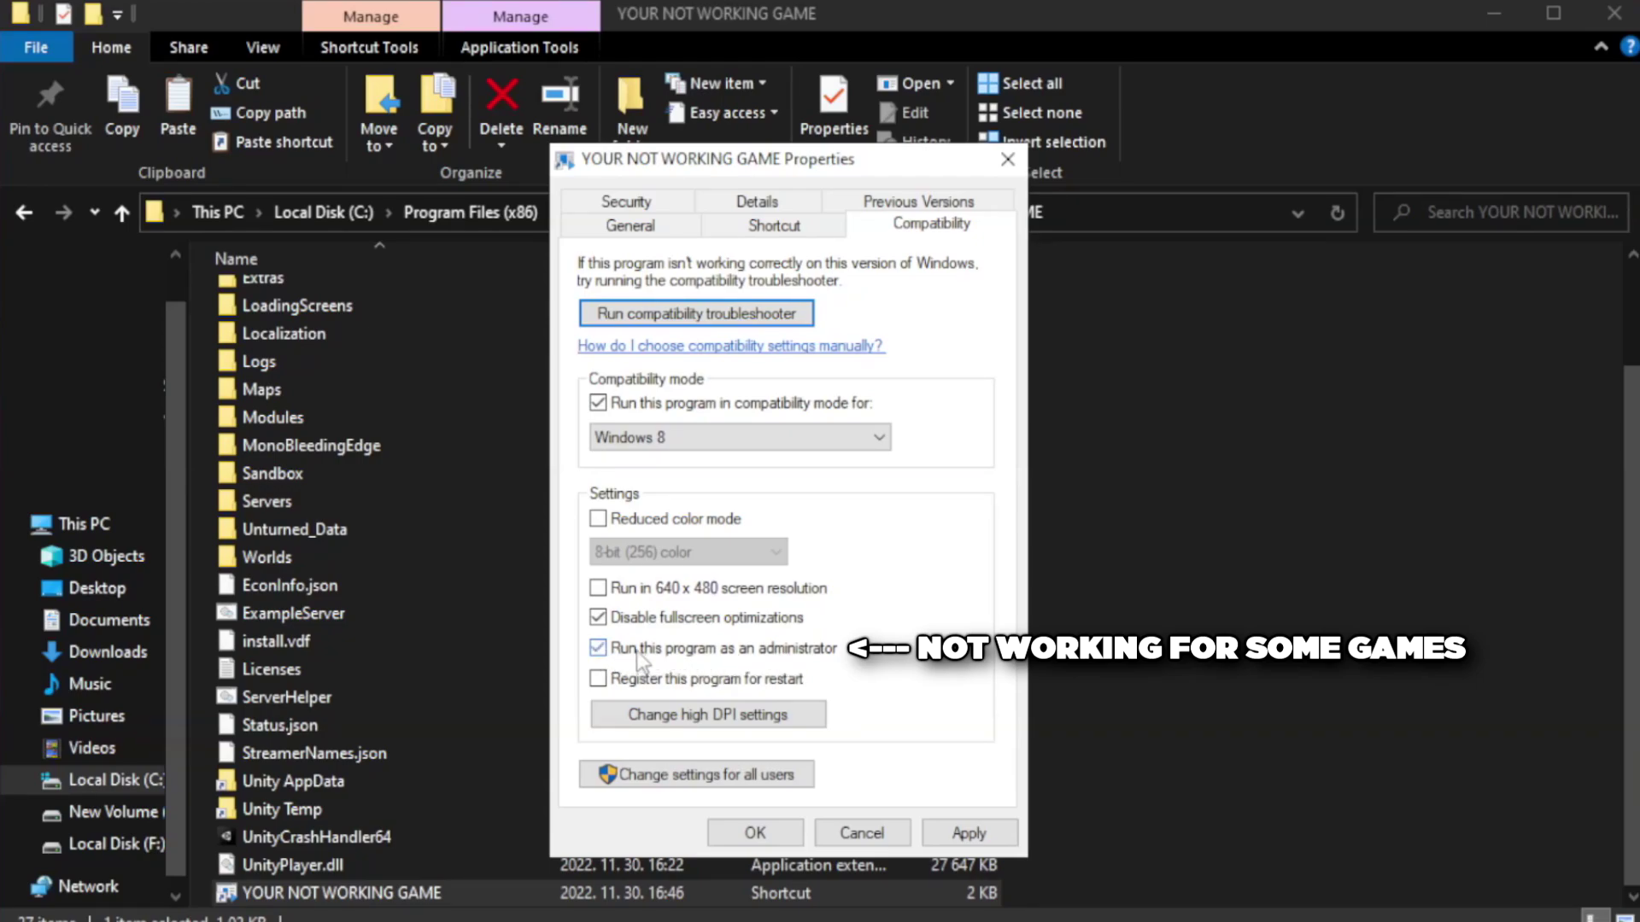
pyautogui.click(970, 833)
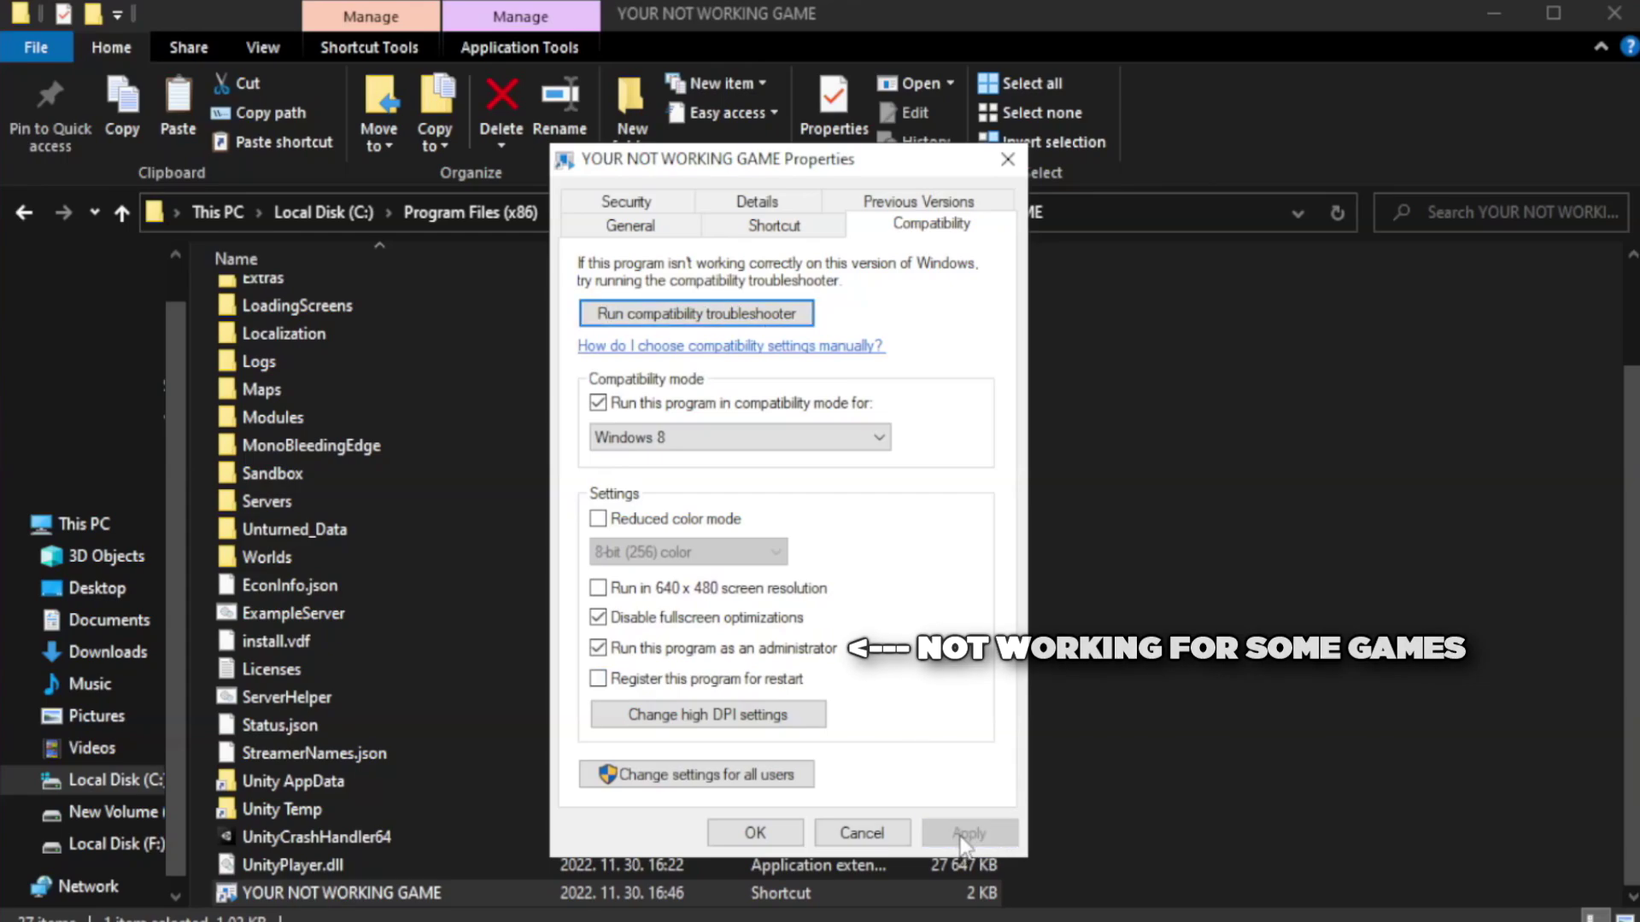
pyautogui.click(755, 834)
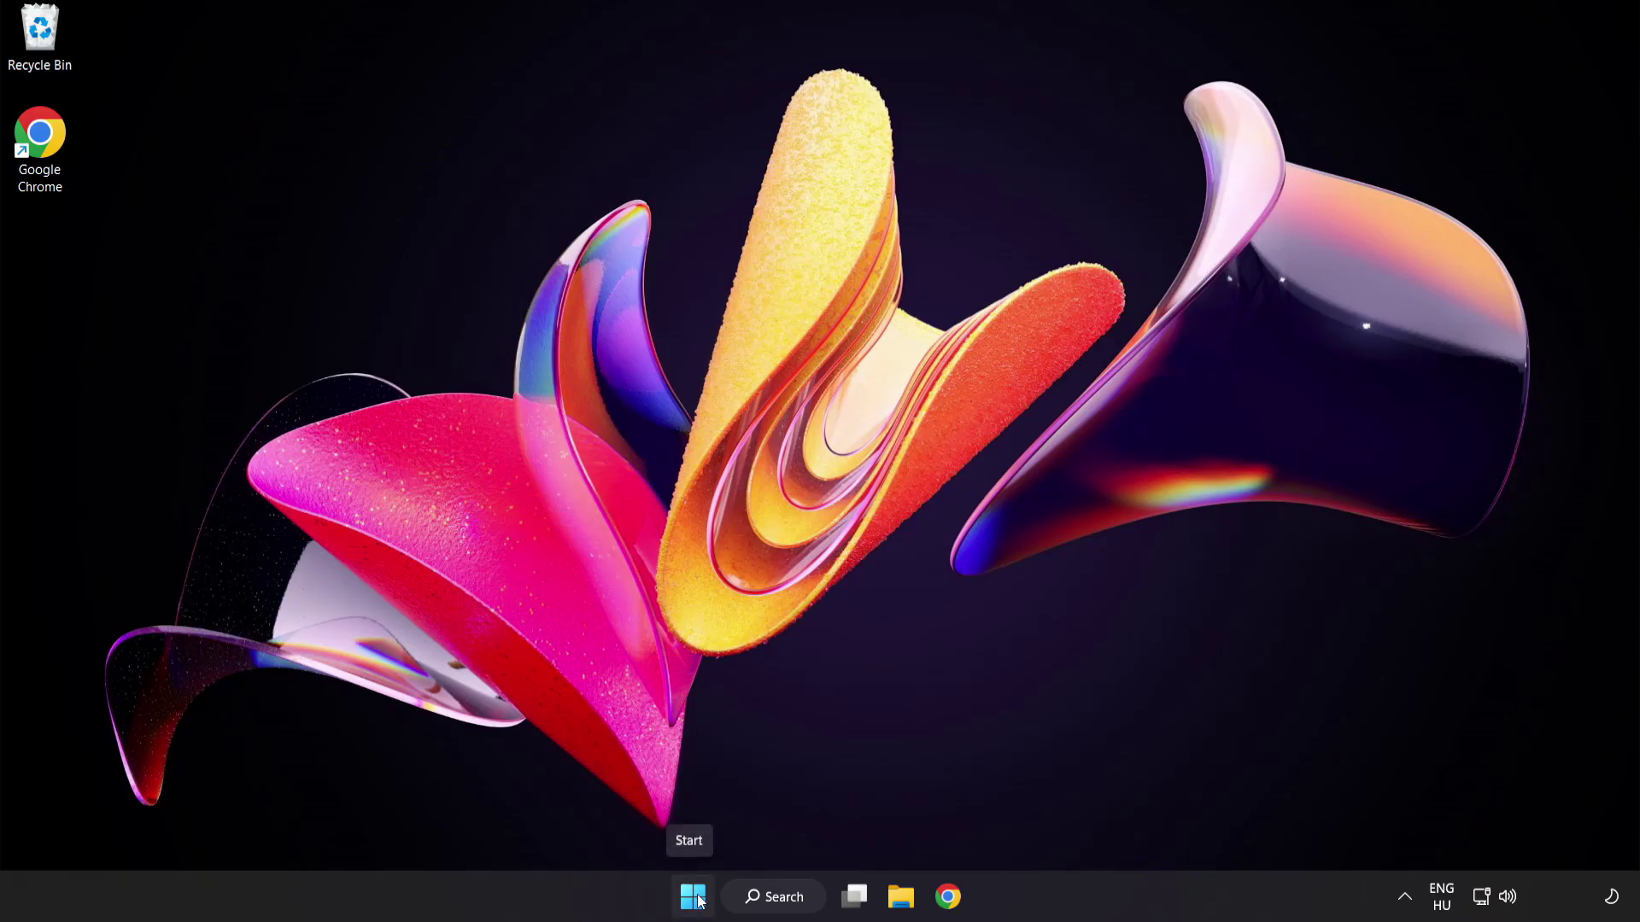
# Step: Launch Task Manager from the Start button's quick menu to reach the Startup apps list
pyautogui.rightClick(698, 902)
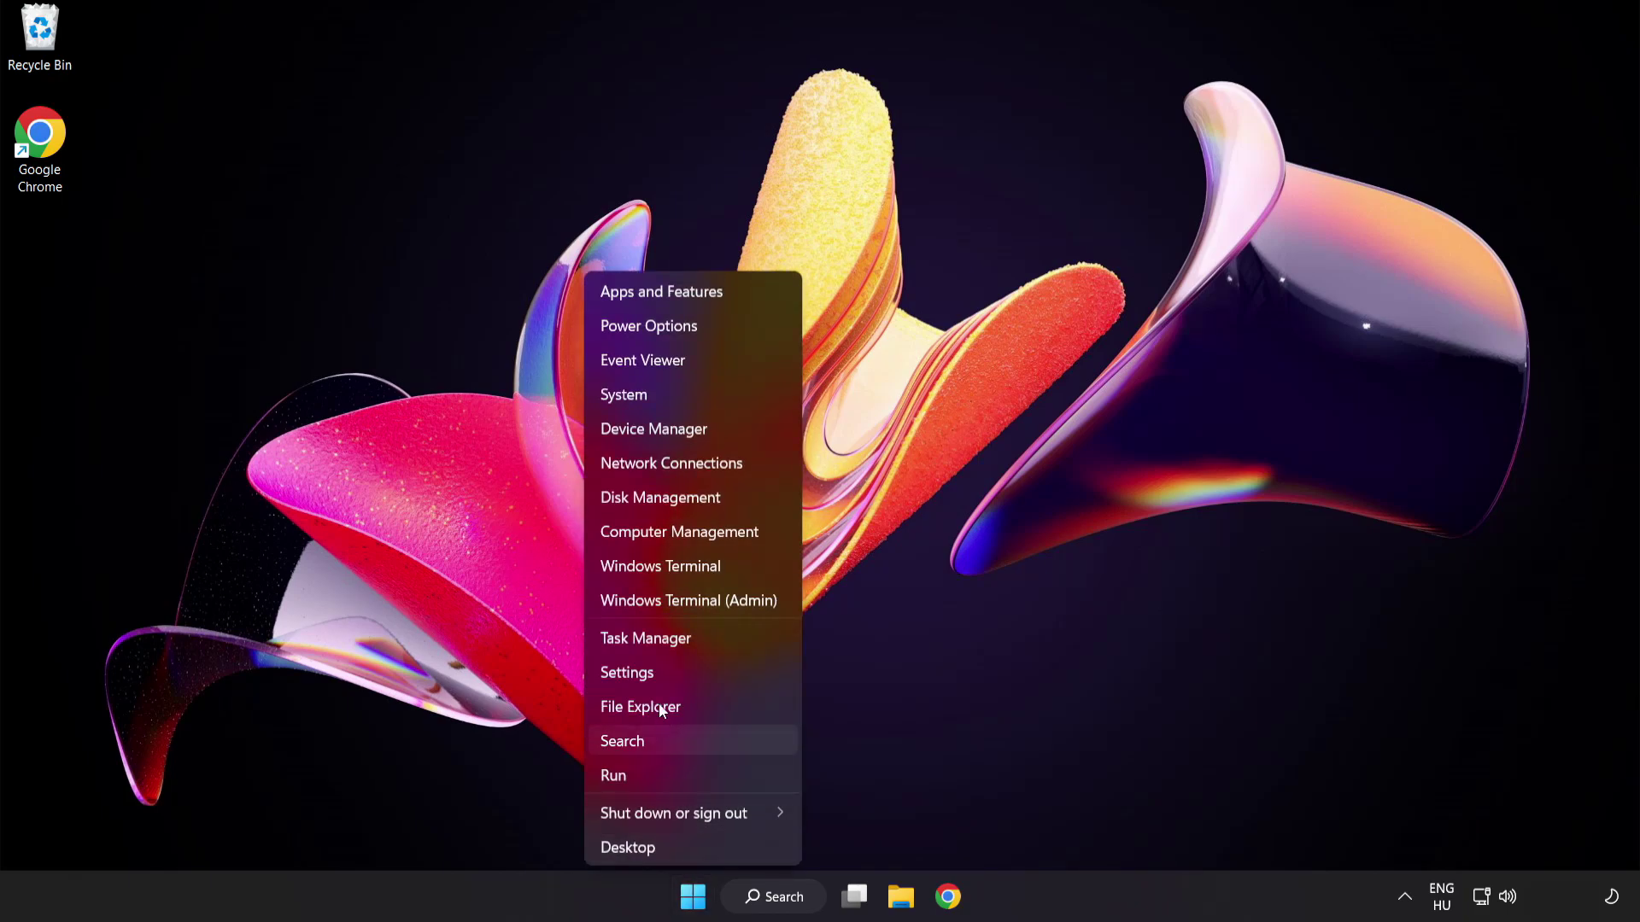
pyautogui.click(709, 636)
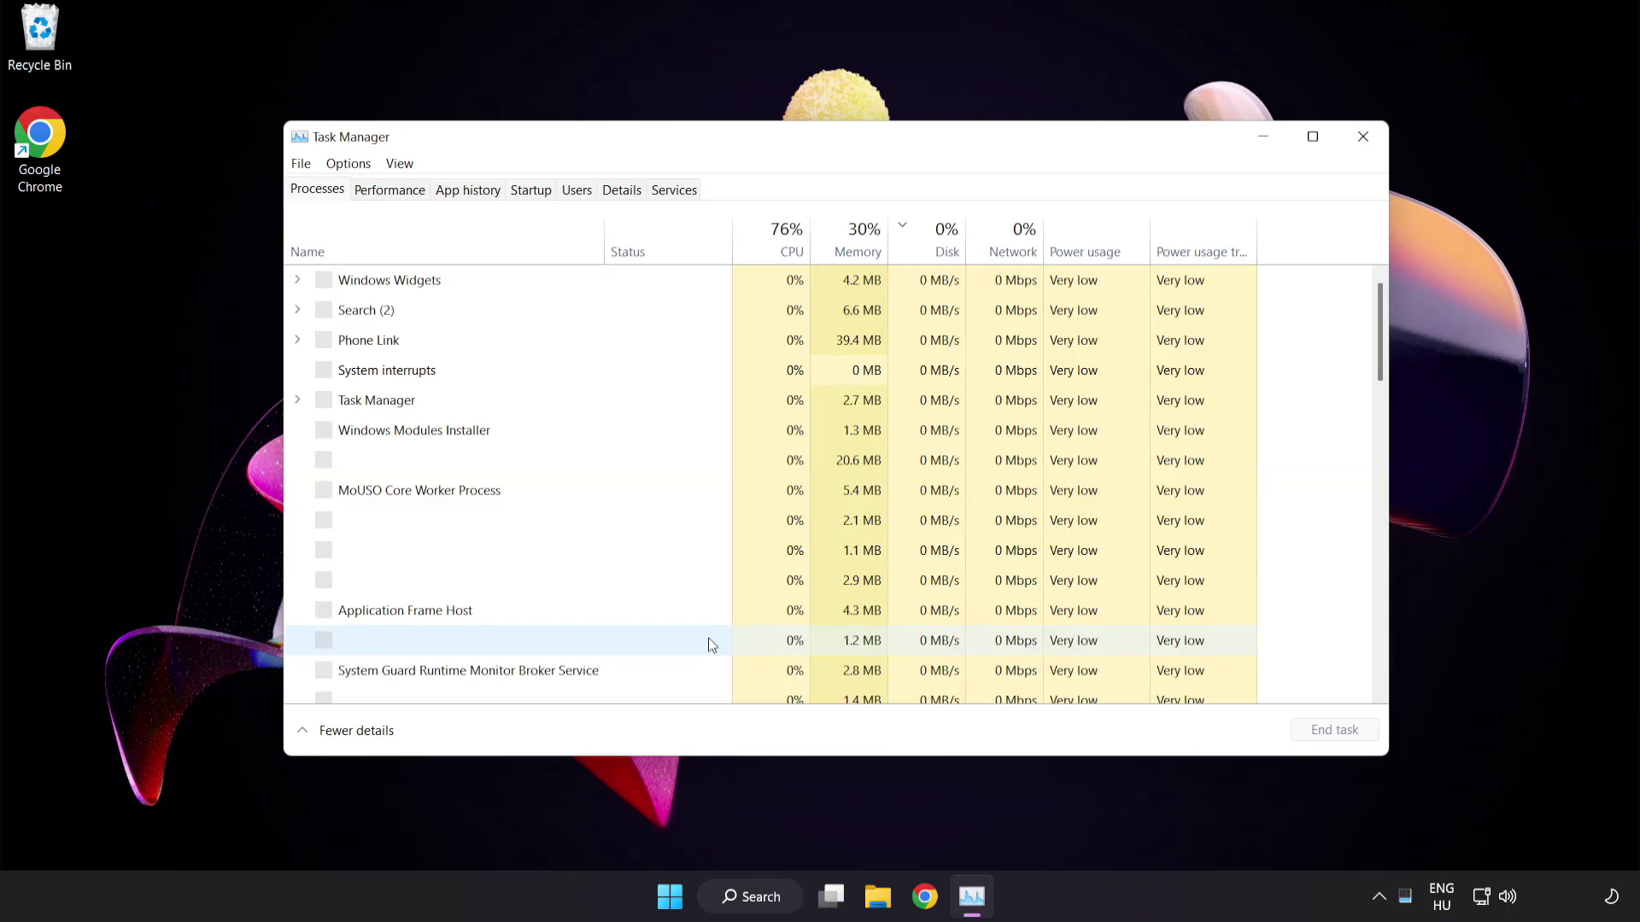
# Step: Disable Cortana, Phone Link, Terminal and the Windows Security notification icon from launching at startup
pyautogui.click(540, 192)
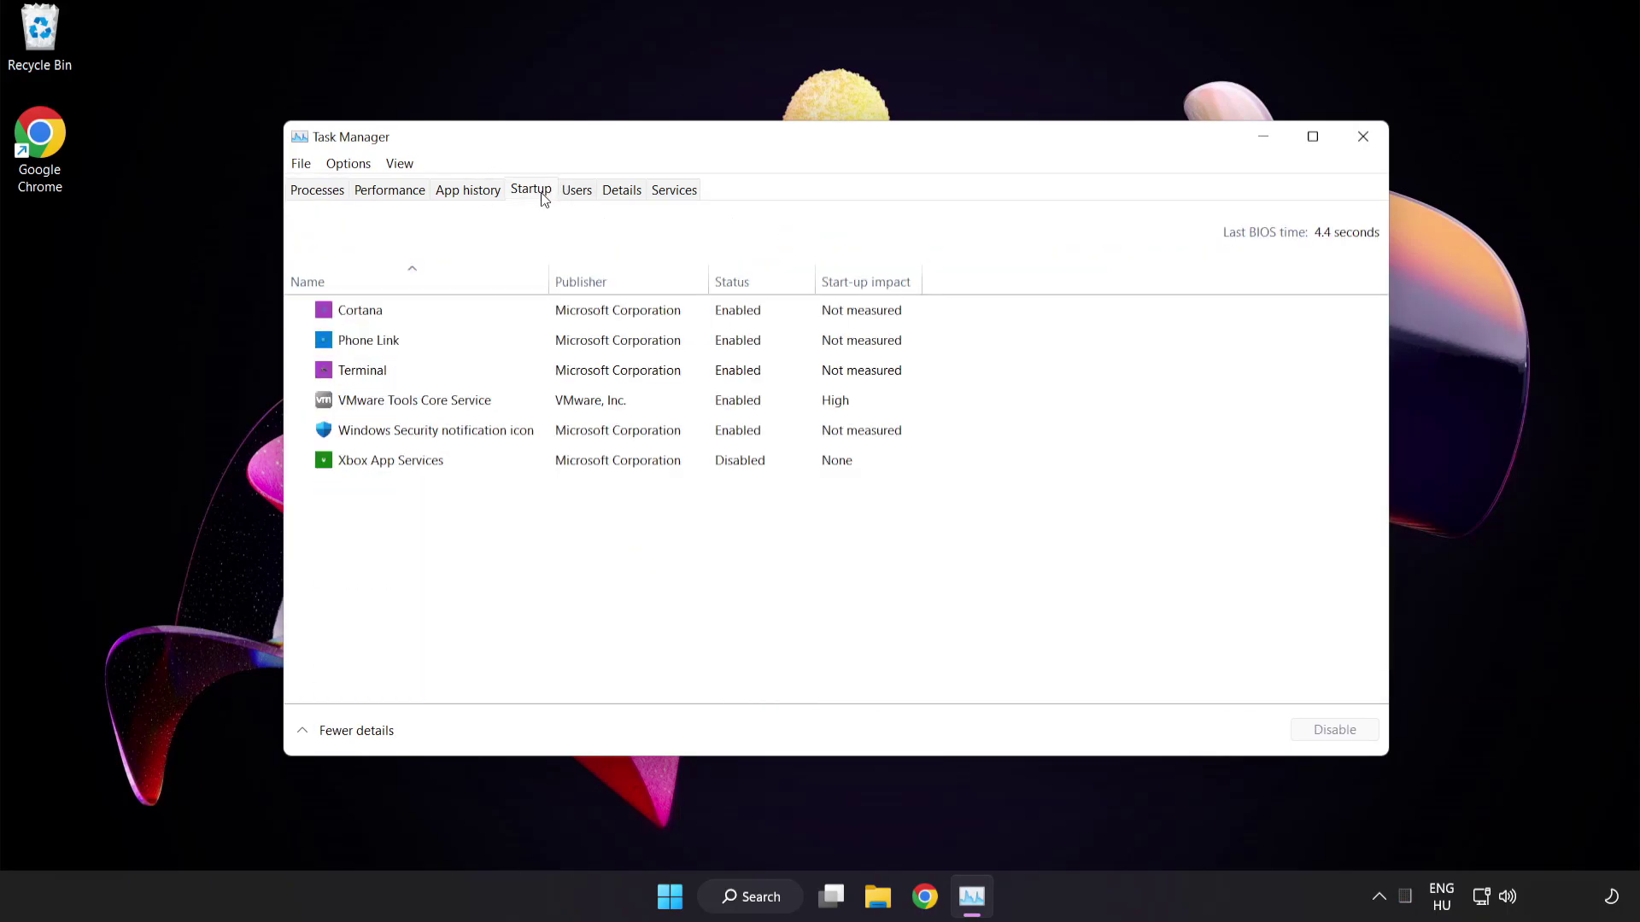
pyautogui.click(544, 319)
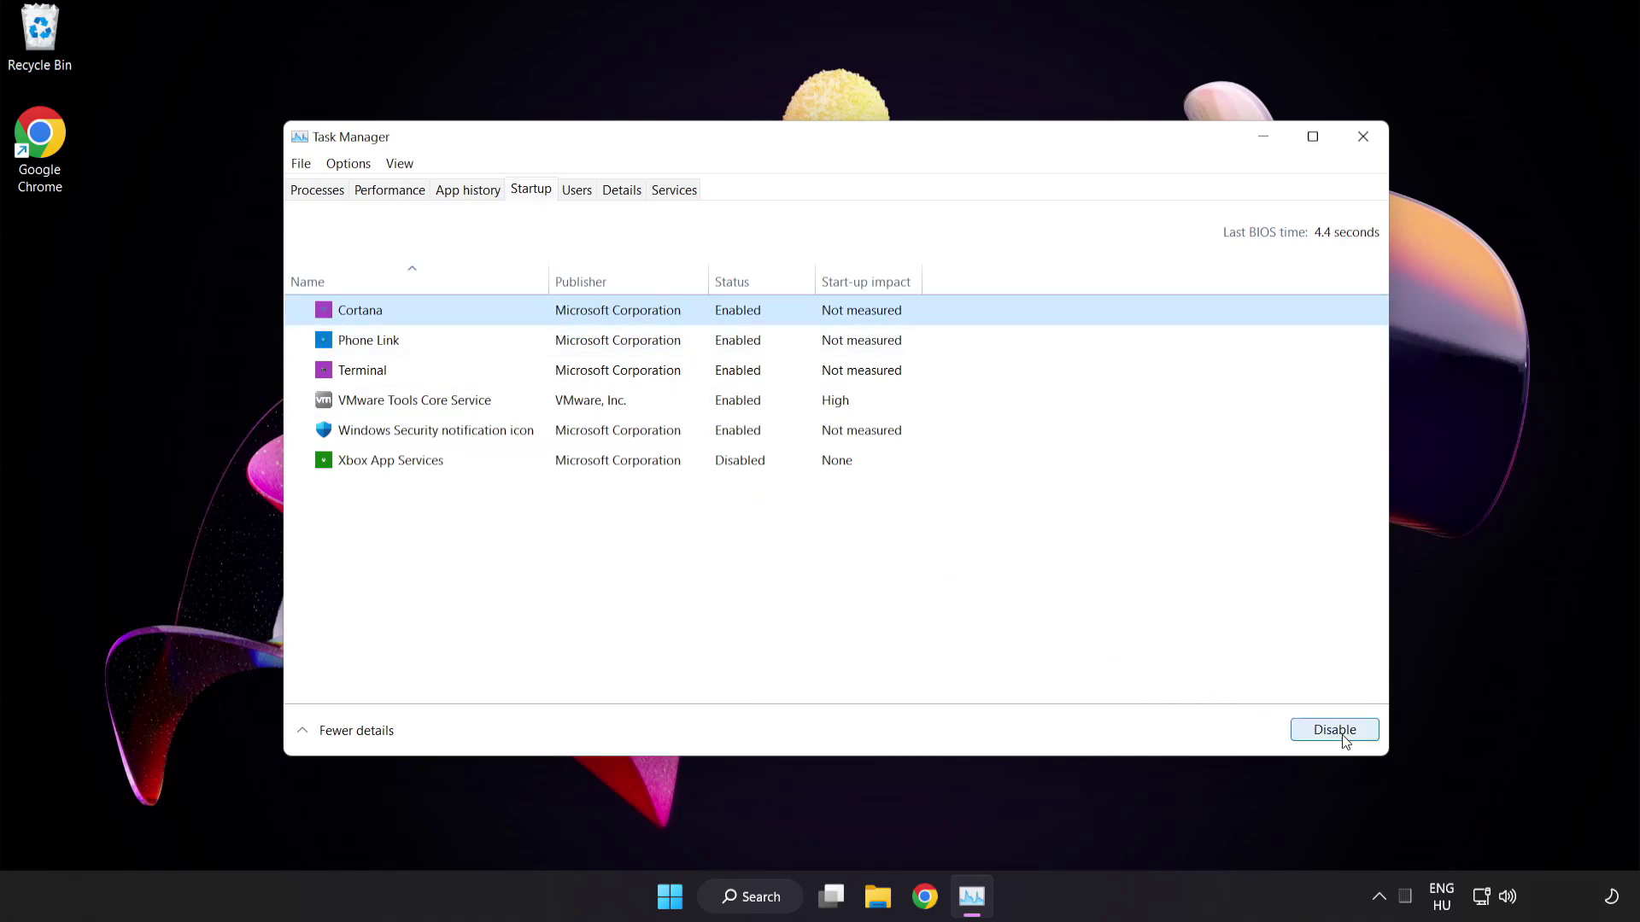
pyautogui.click(1340, 738)
pyautogui.click(509, 340)
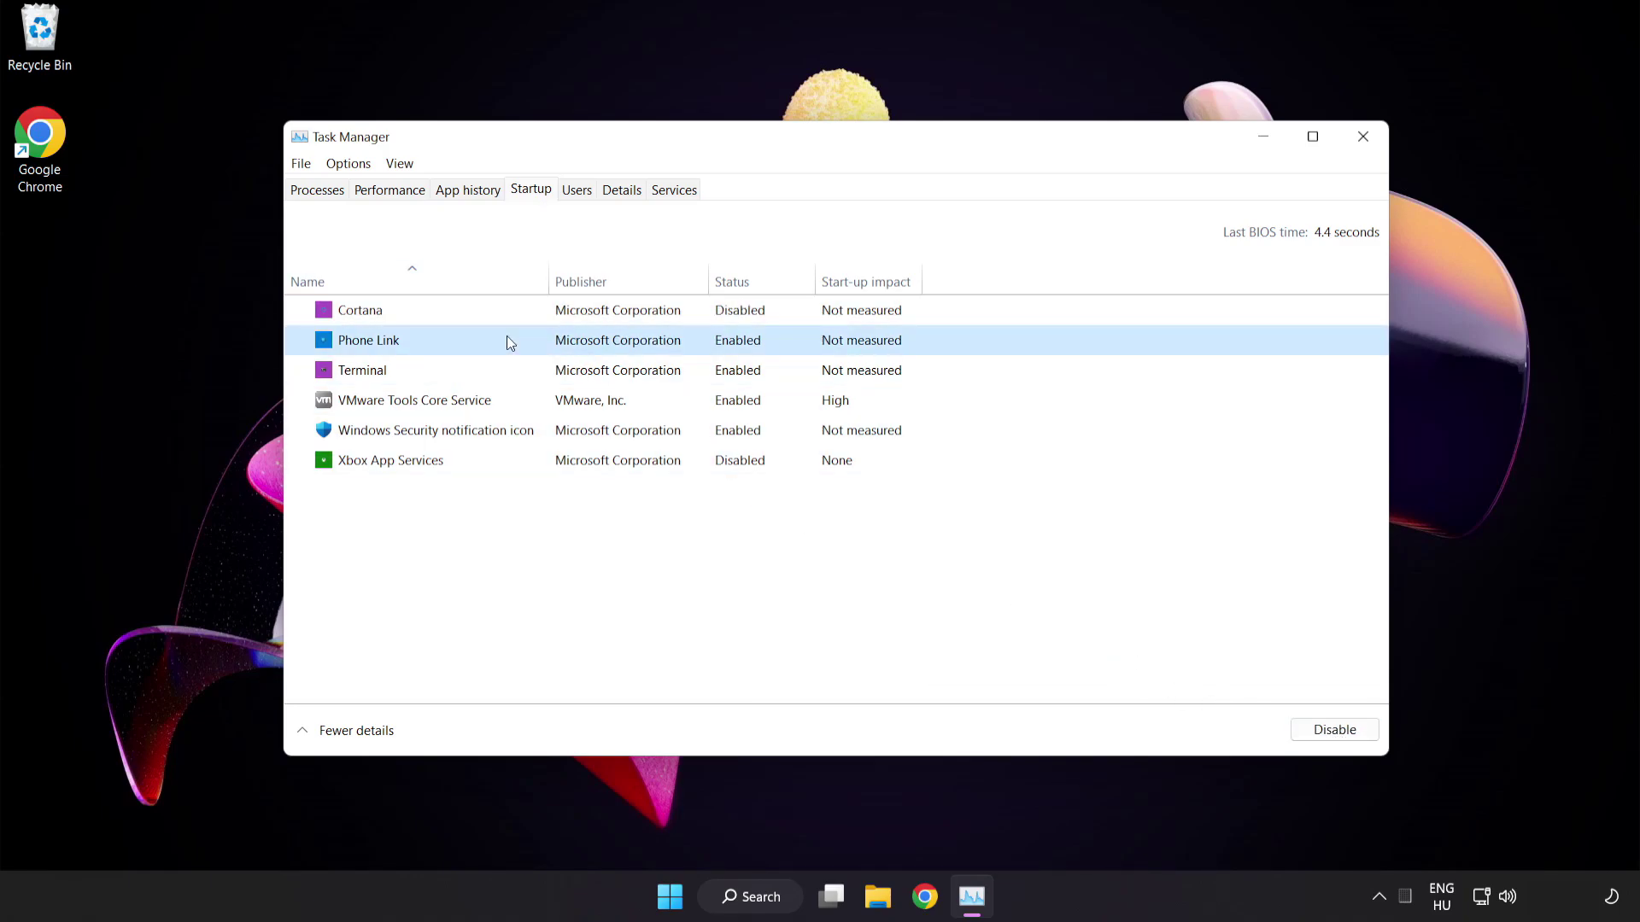
pyautogui.click(1329, 731)
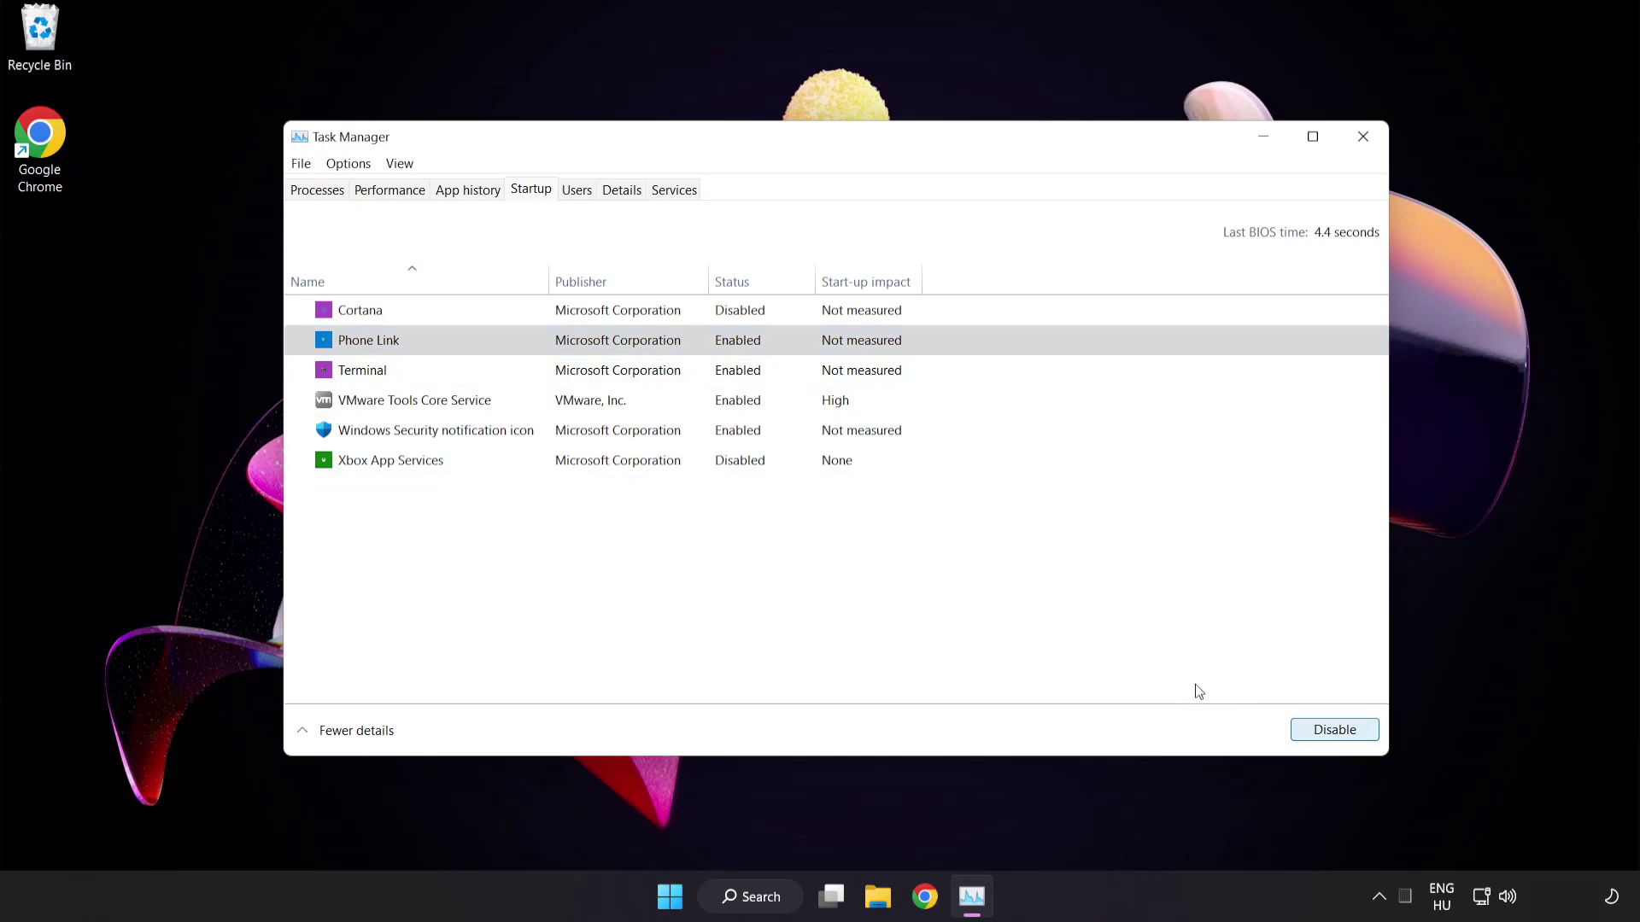
pyautogui.click(531, 374)
pyautogui.click(1327, 729)
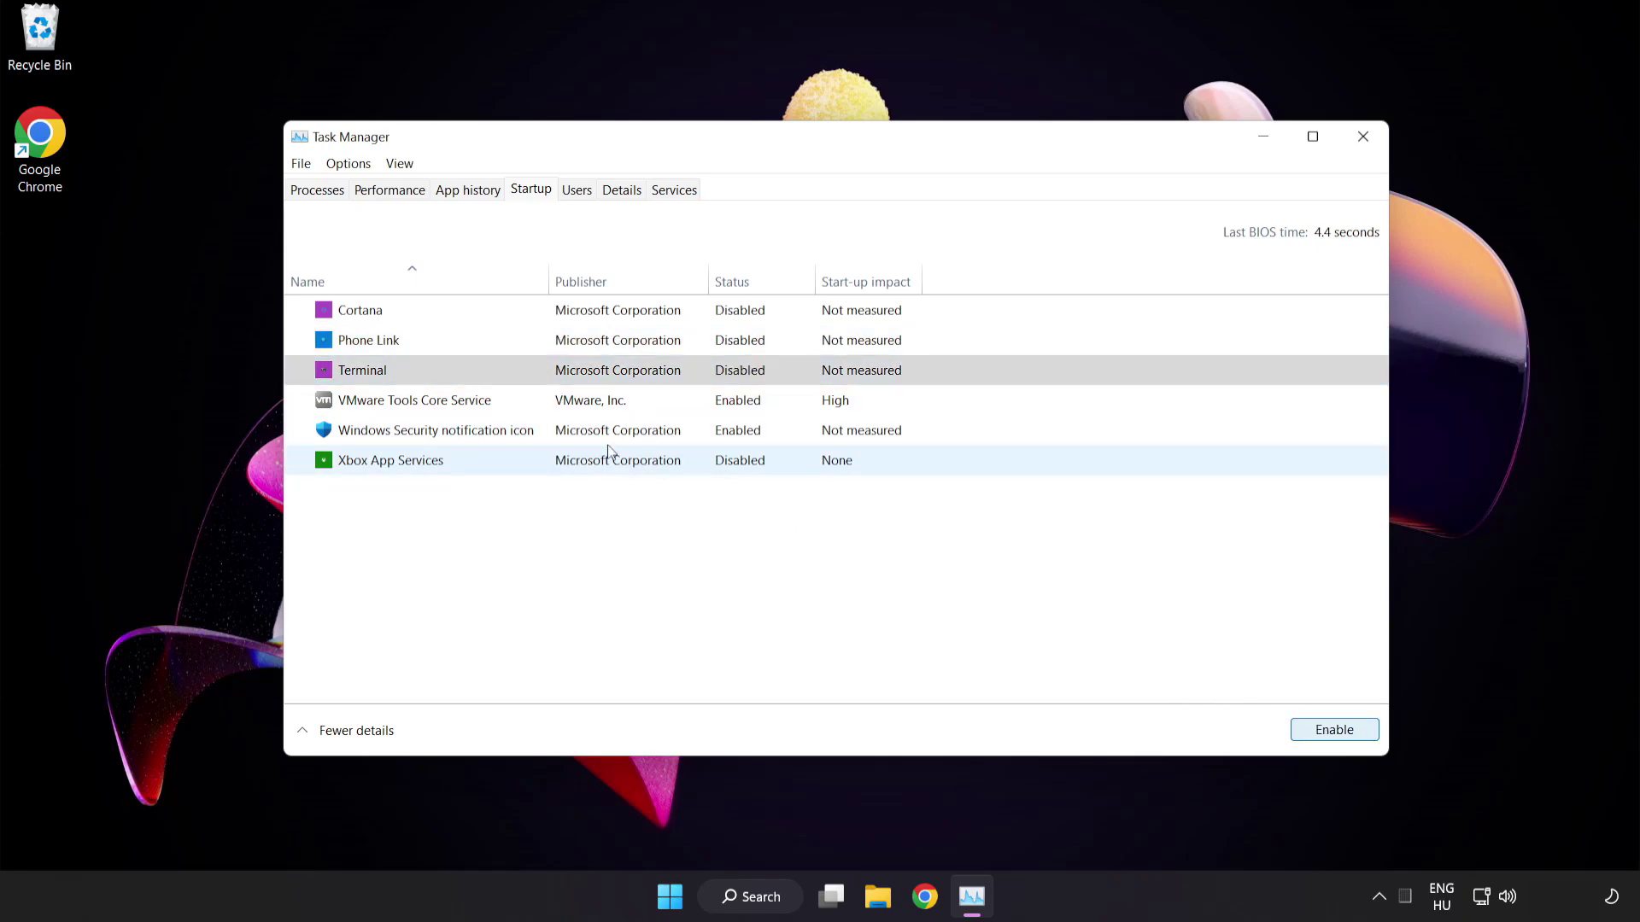
pyautogui.click(554, 436)
pyautogui.click(1319, 733)
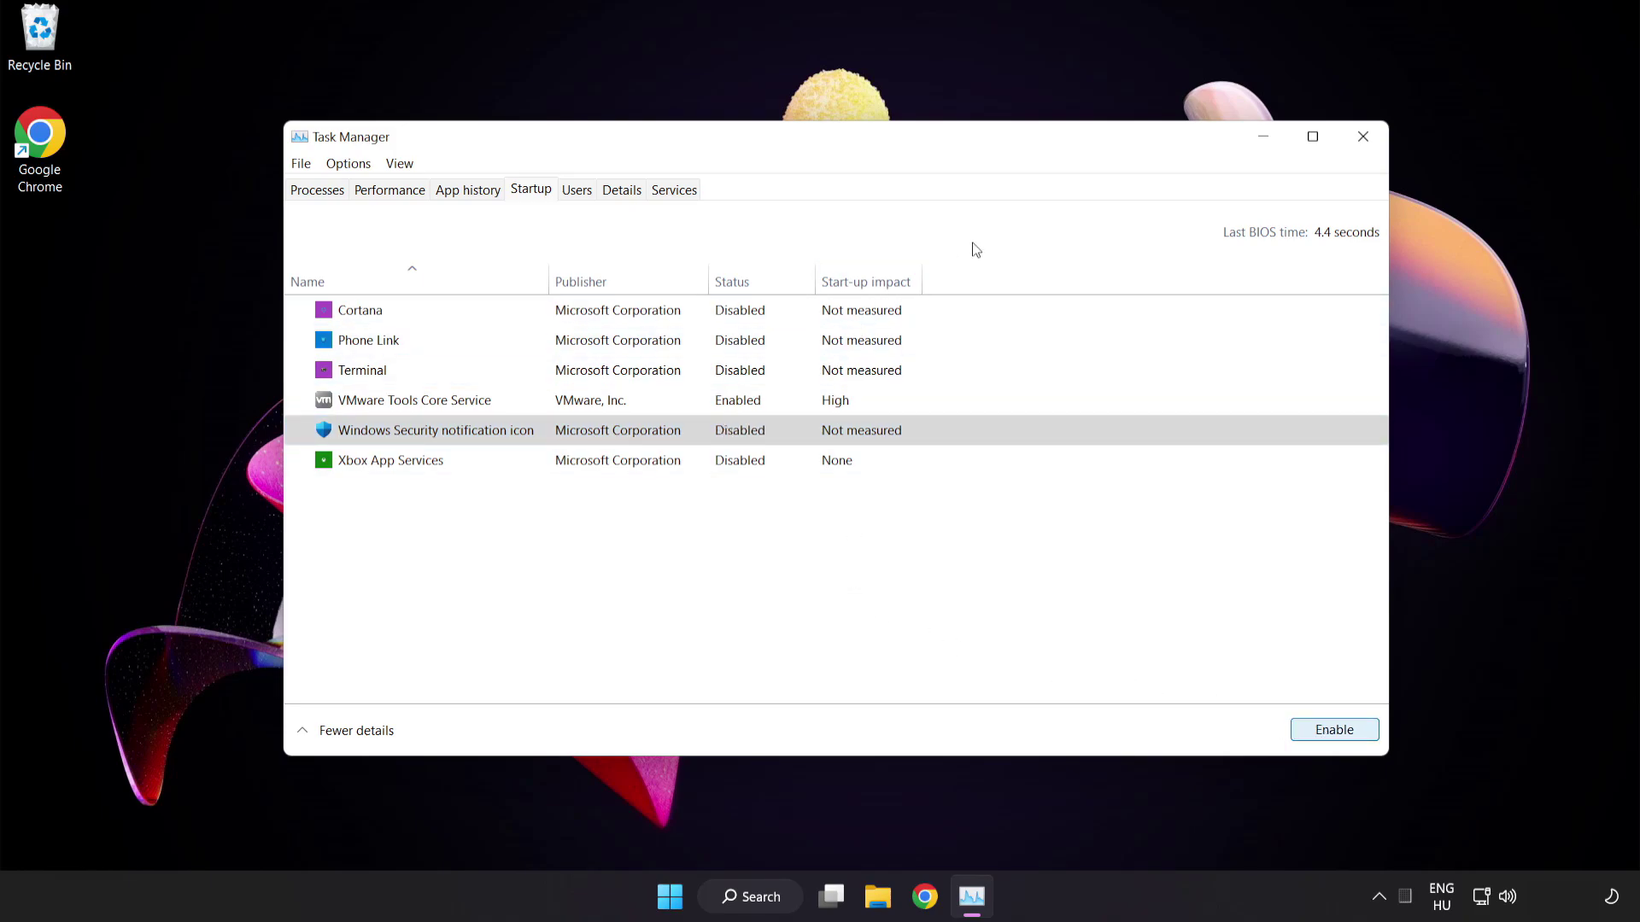
# Step: Close Task Manager and launch Windows Security from a taskbar search for "security"
pyautogui.click(1362, 136)
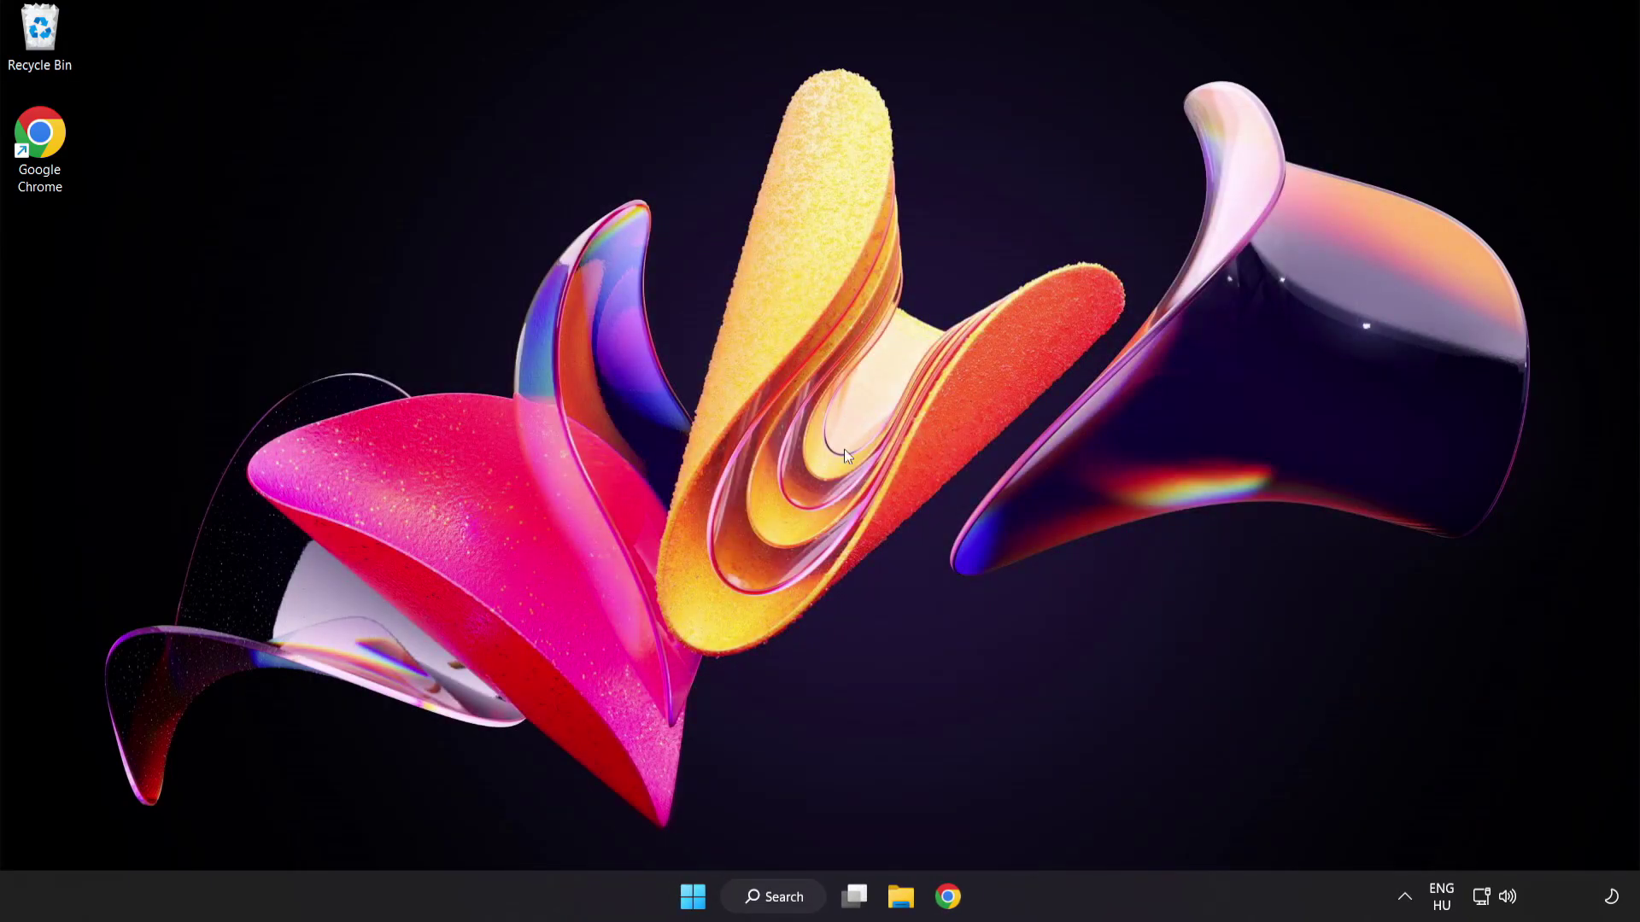
pyautogui.click(783, 897)
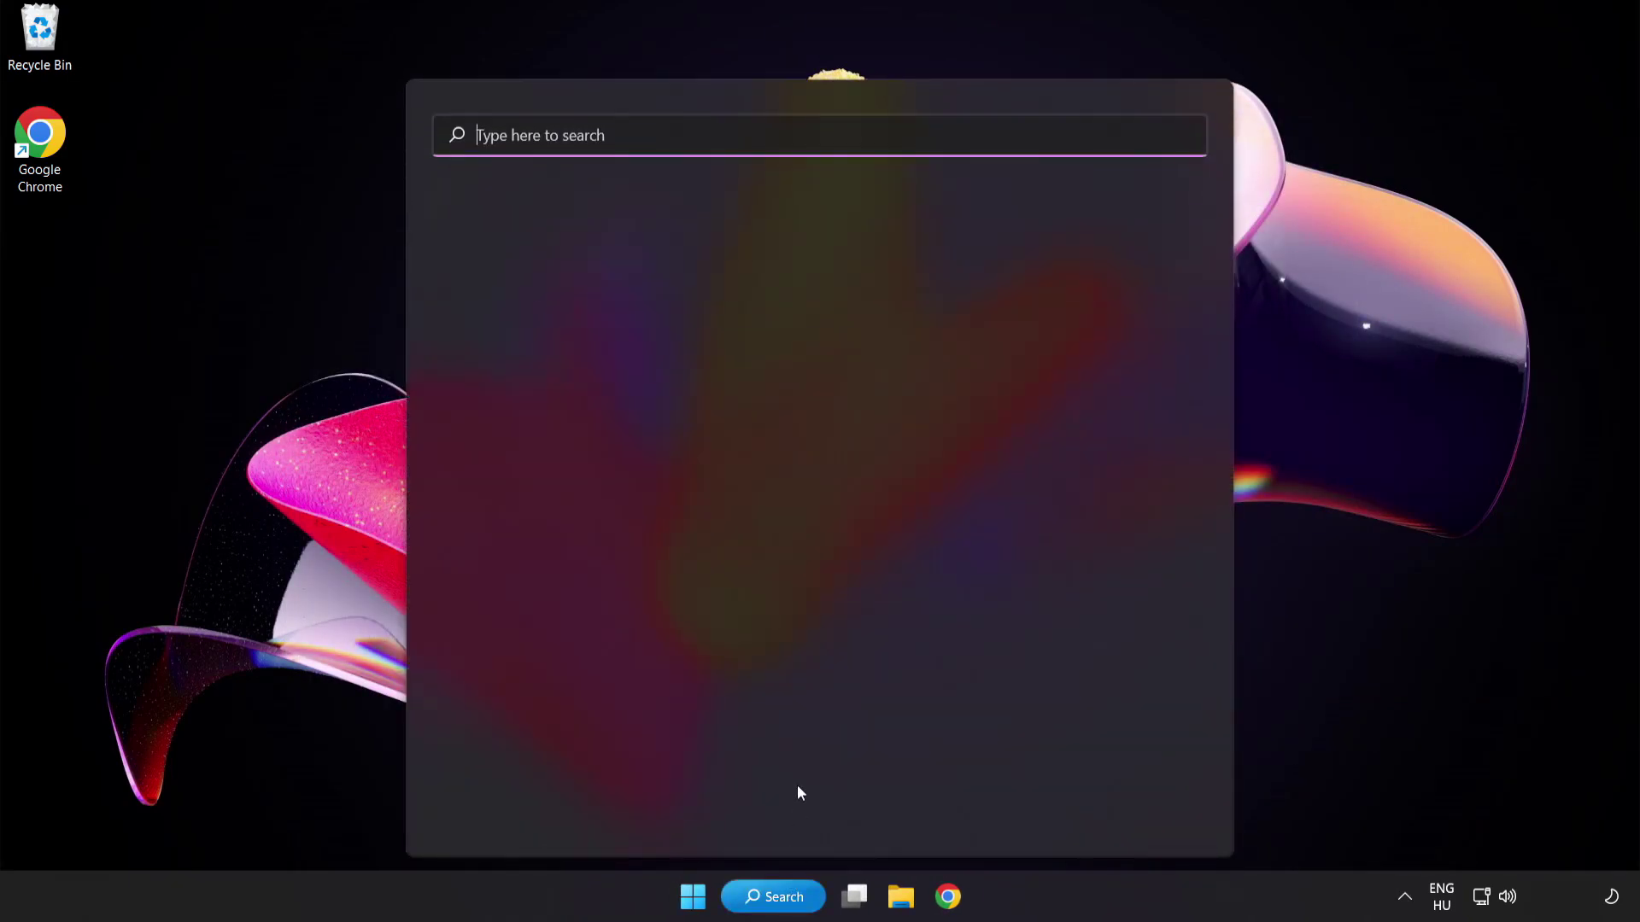
pyautogui.write('sec')
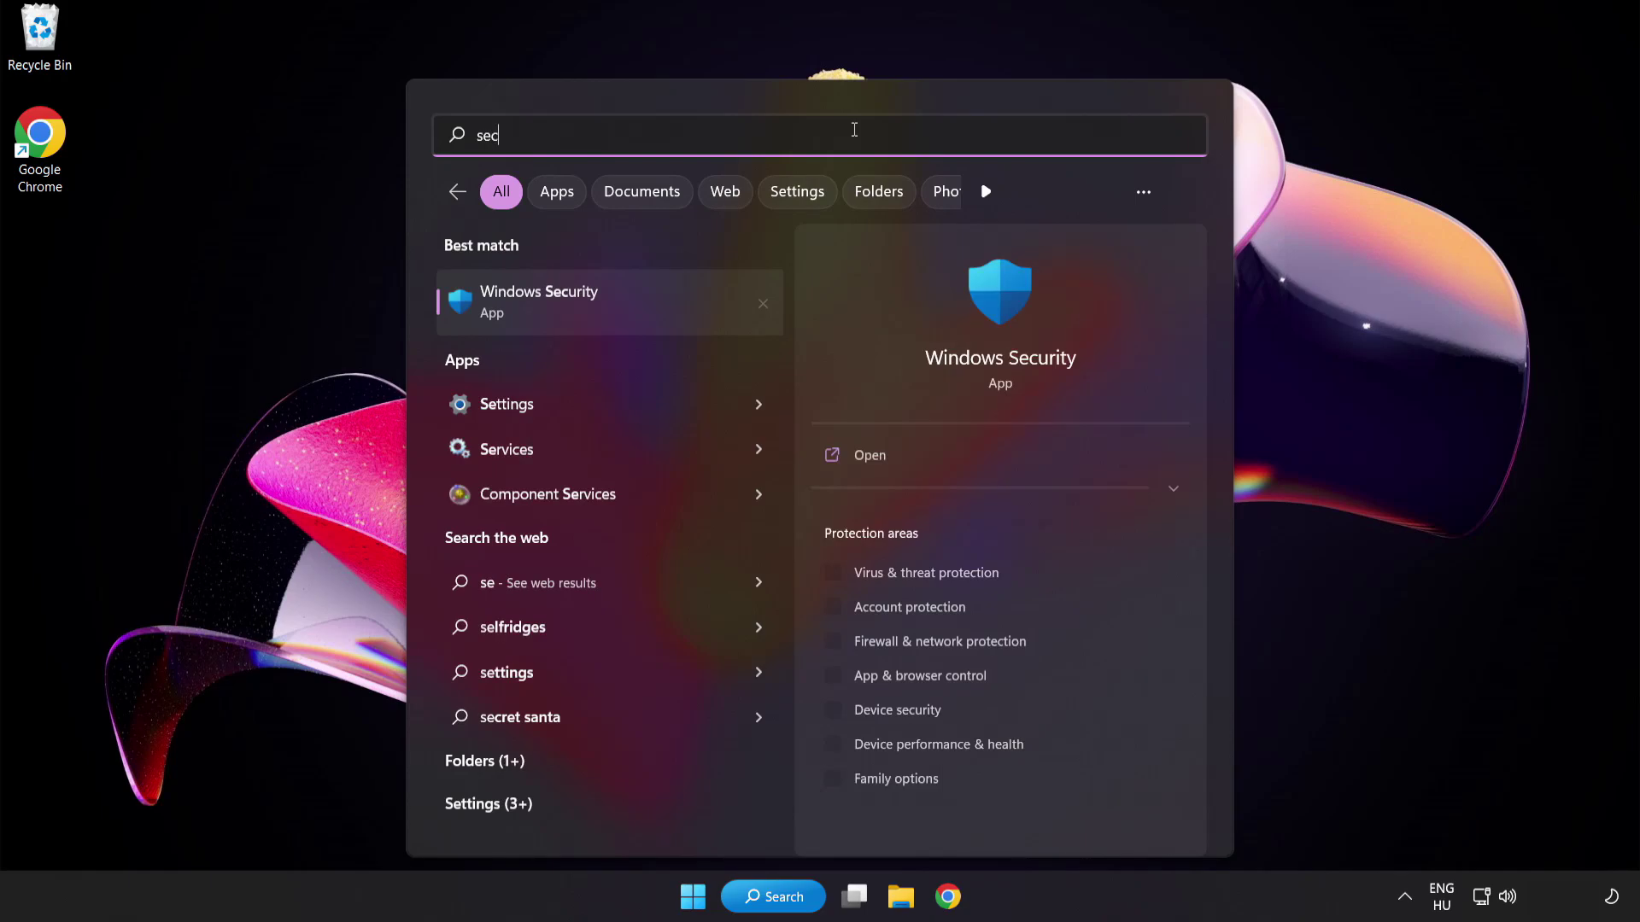
pyautogui.write('urity')
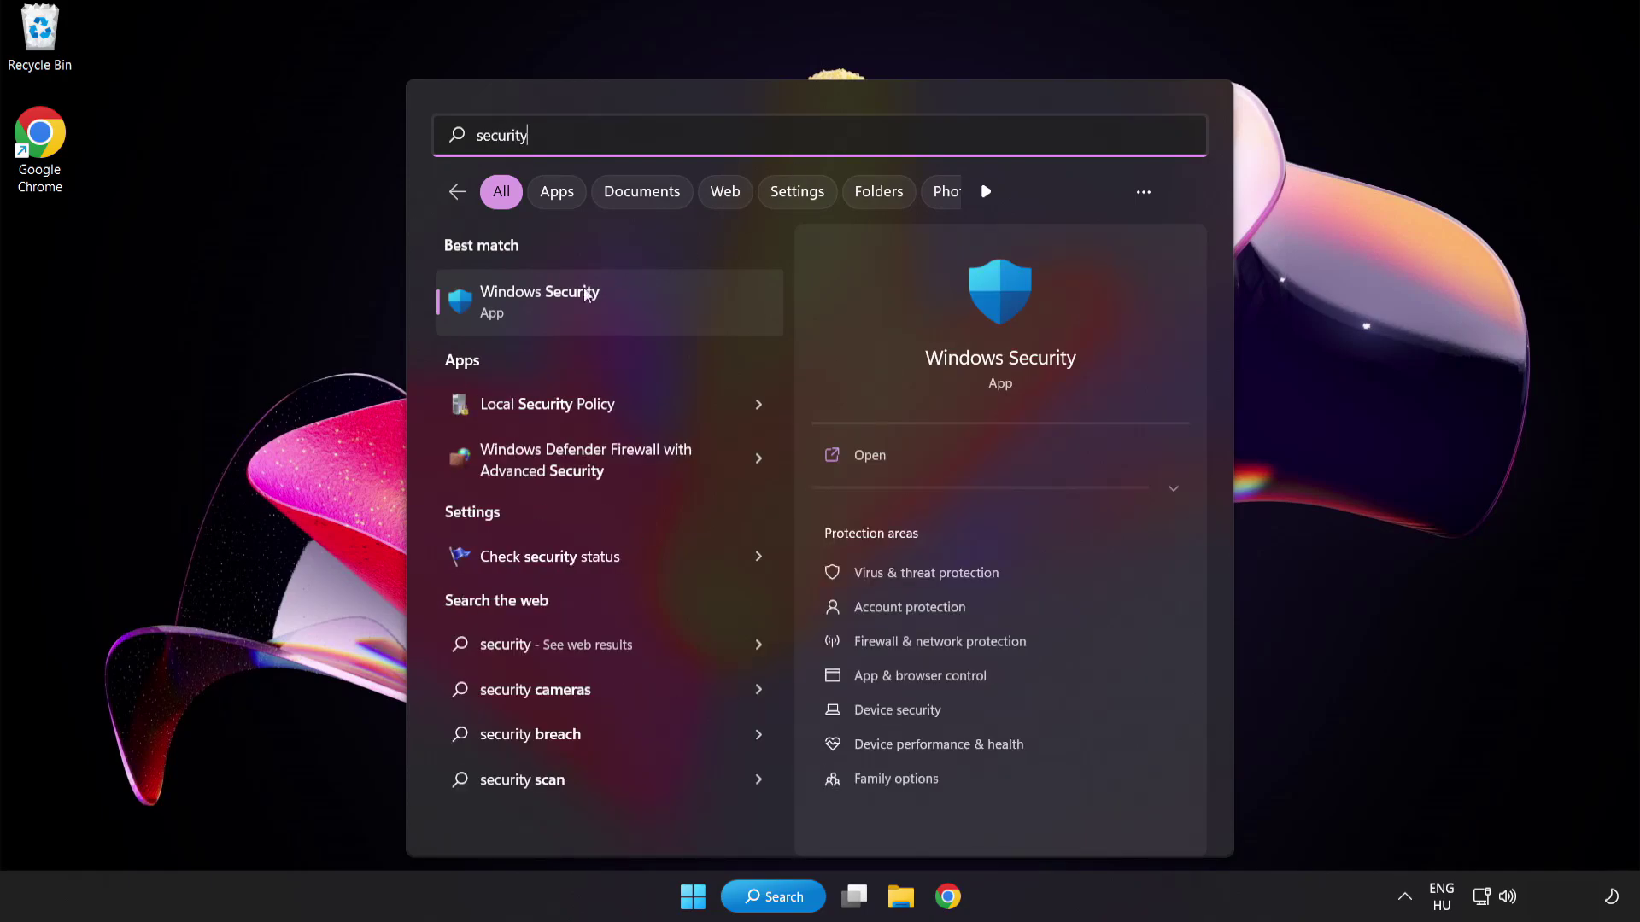
pyautogui.click(620, 301)
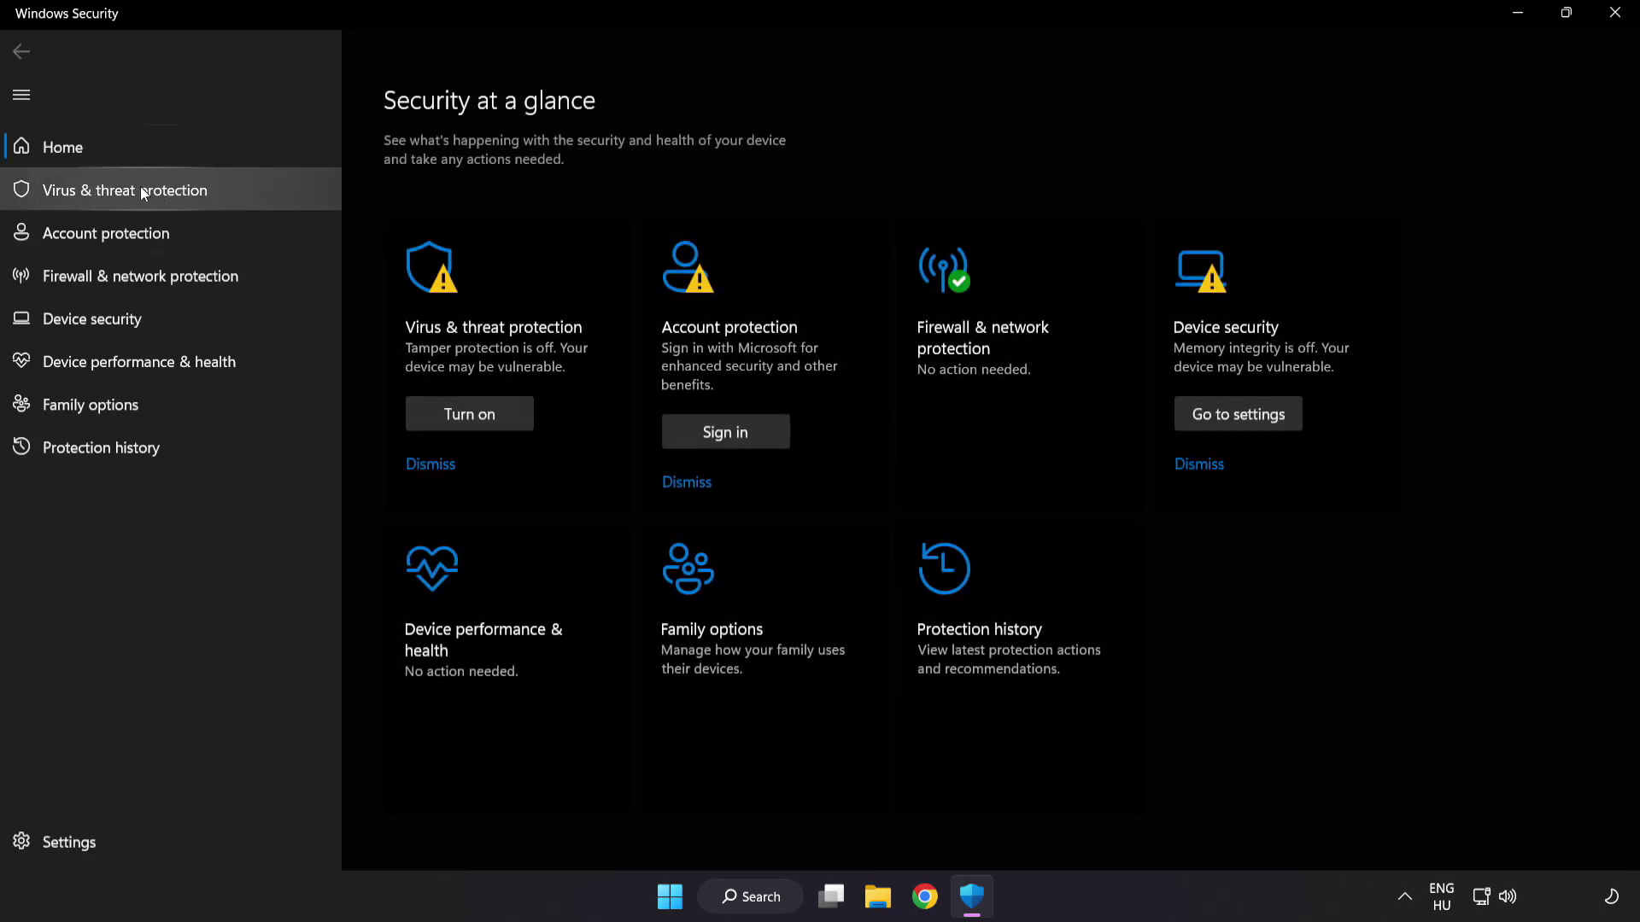
# Step: Reach the Defender Exclusions page via Virus & threat protection > Manage settings
pyautogui.click(250, 190)
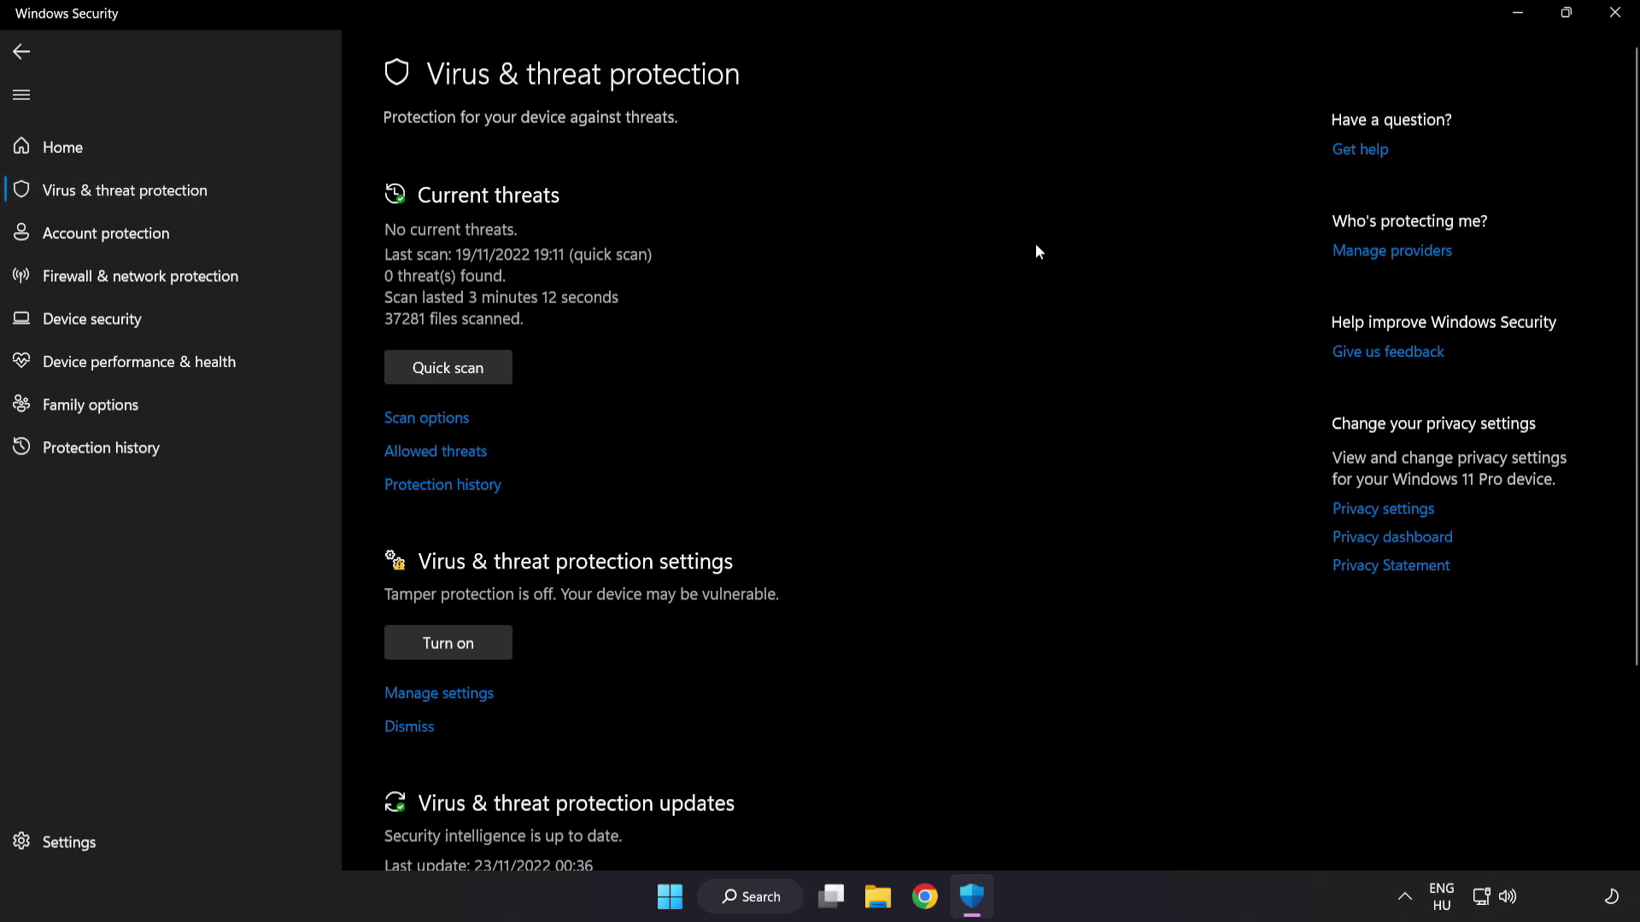
pyautogui.scroll(-3, 1036, 244)
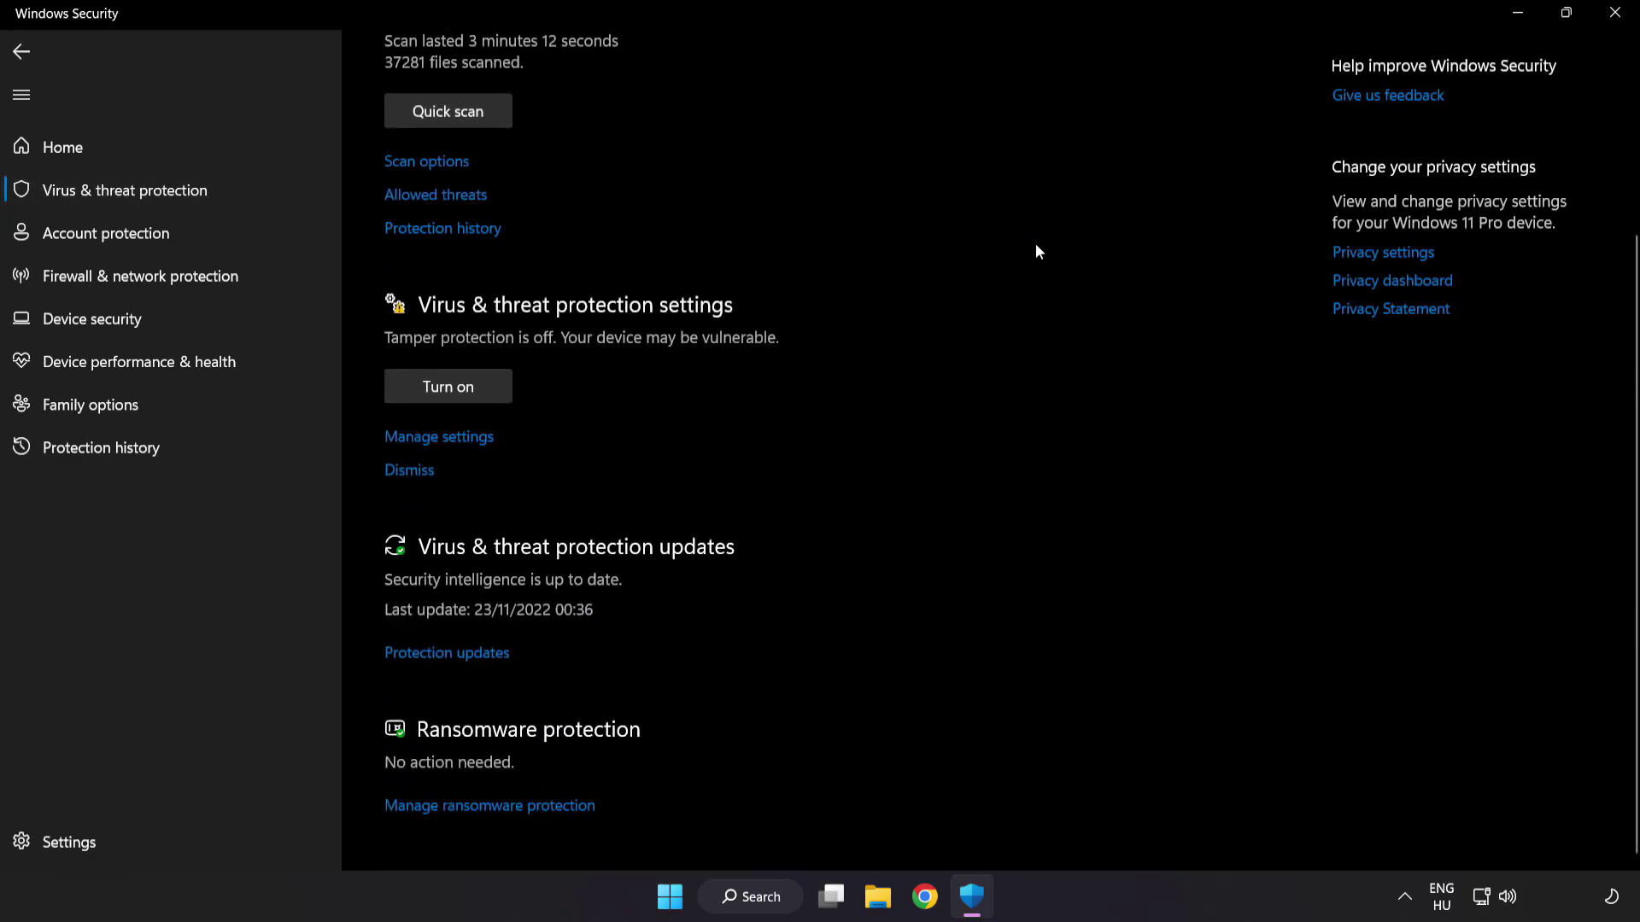
pyautogui.click(449, 437)
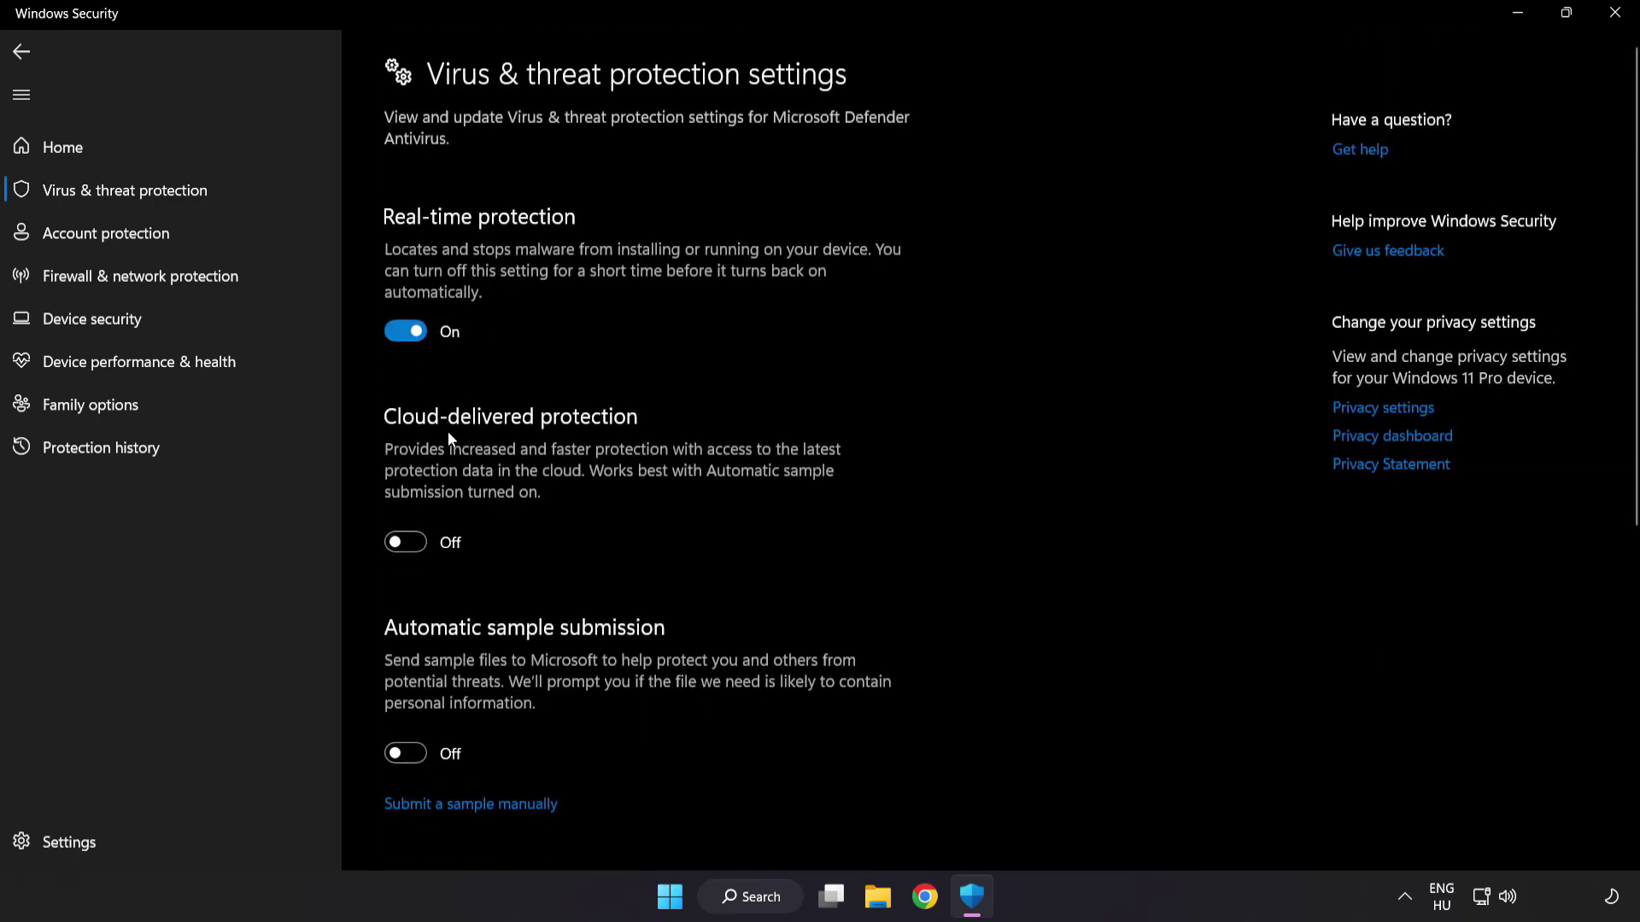
pyautogui.scroll(-1, 953, 449)
pyautogui.scroll(-5, 954, 448)
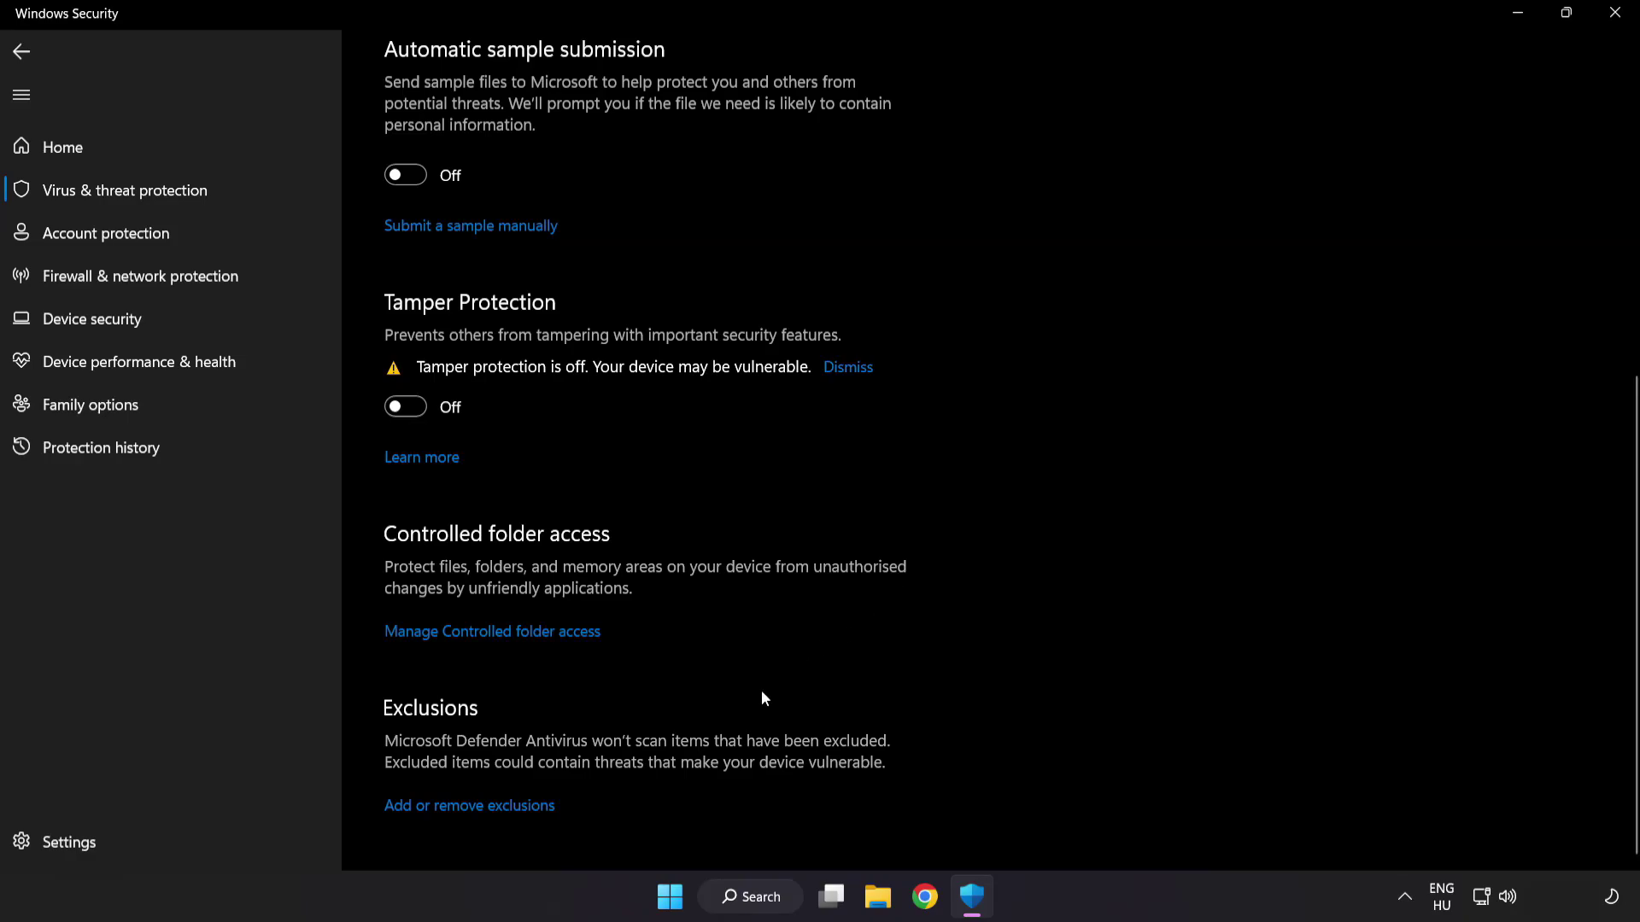
pyautogui.click(450, 814)
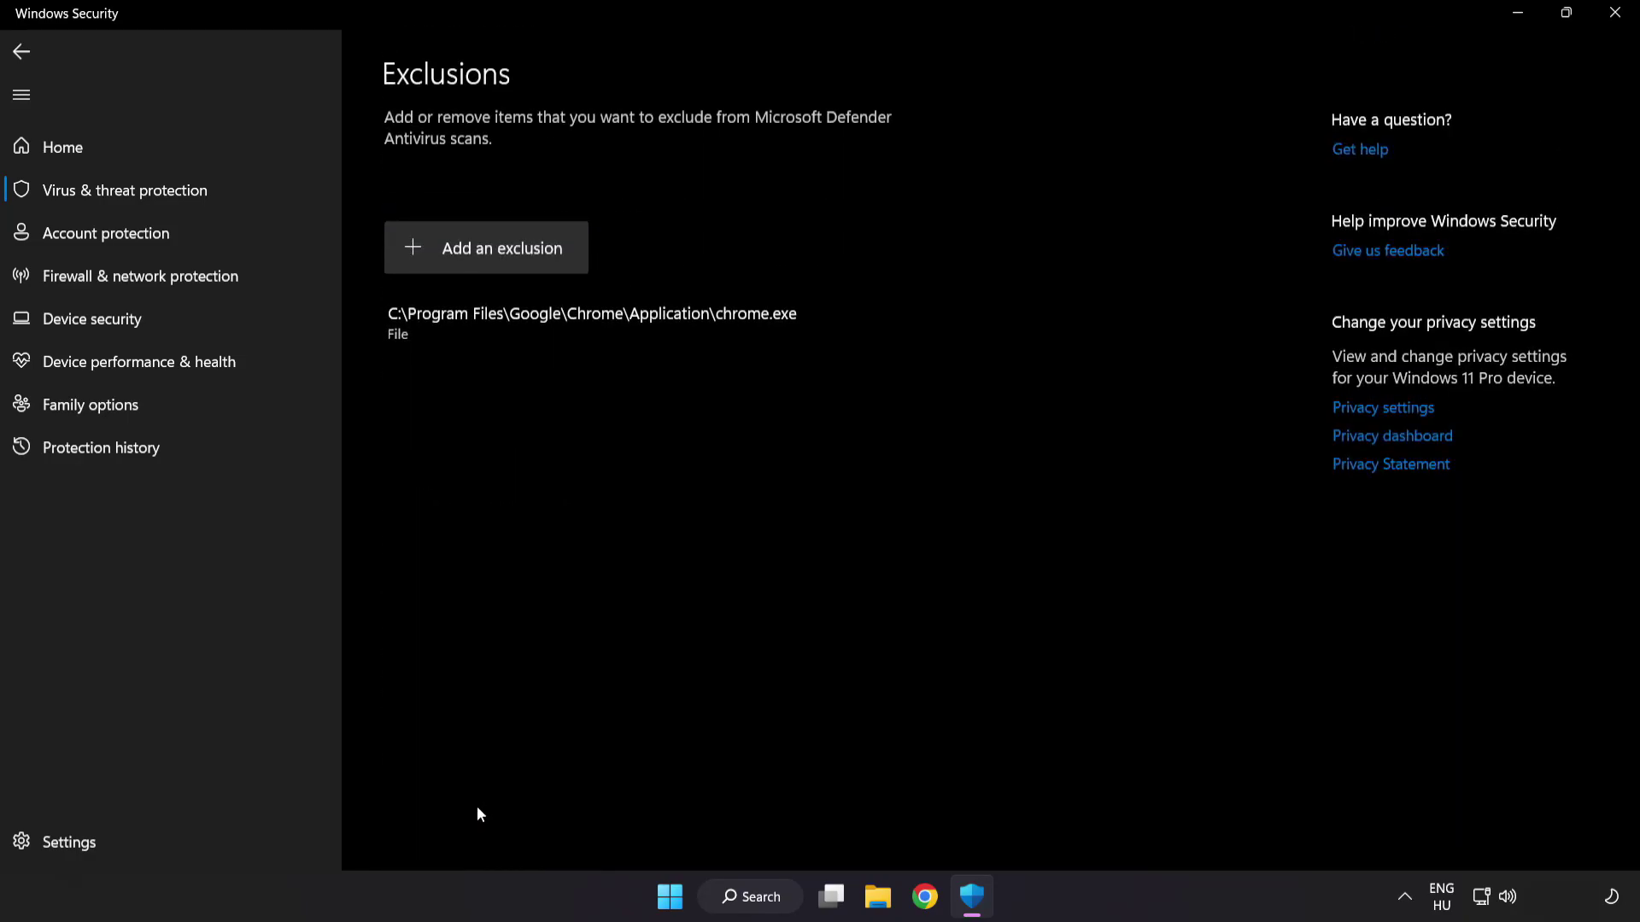
# Step: Start a File exclusion and browse from This PC into C:\Program Files (x86)
pyautogui.click(488, 265)
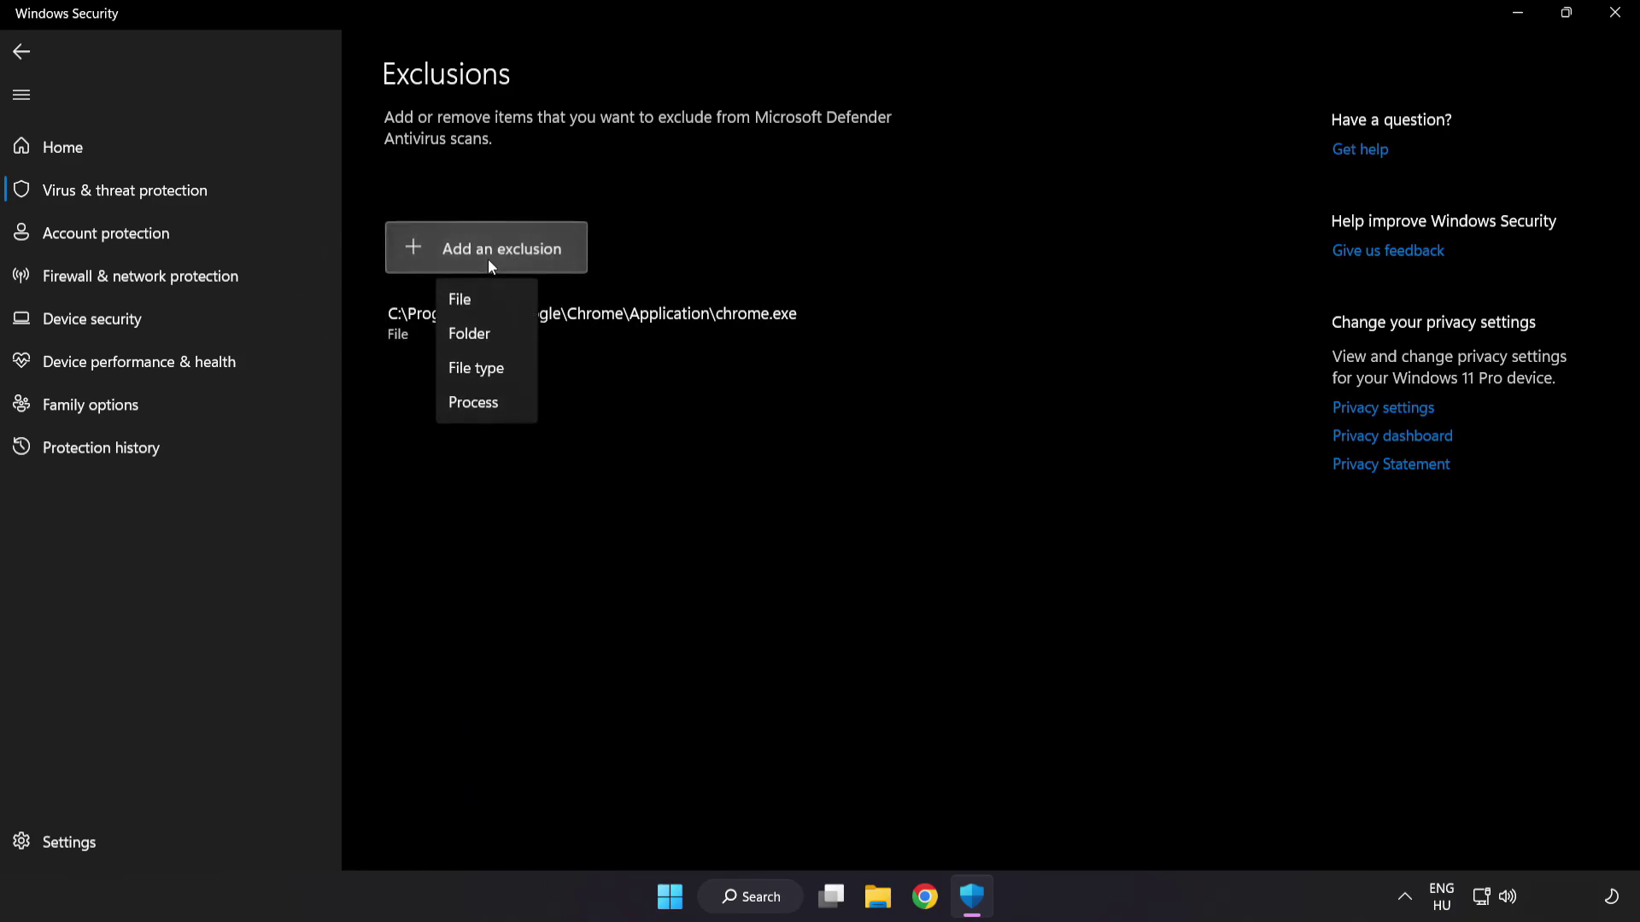
pyautogui.click(476, 301)
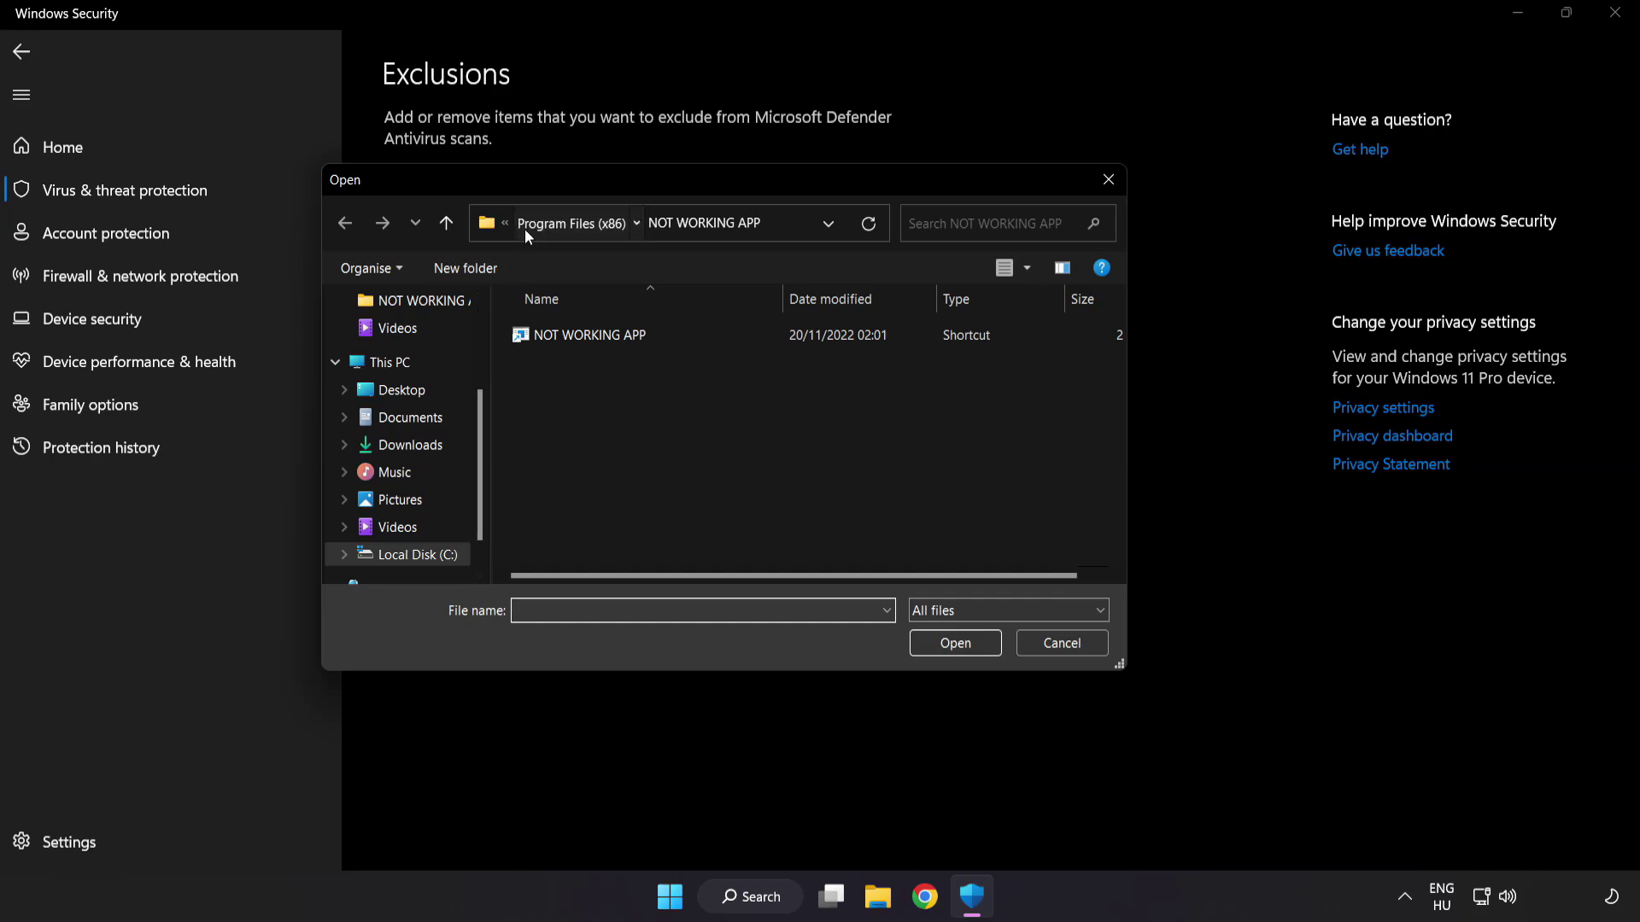
pyautogui.click(525, 230)
pyautogui.click(539, 222)
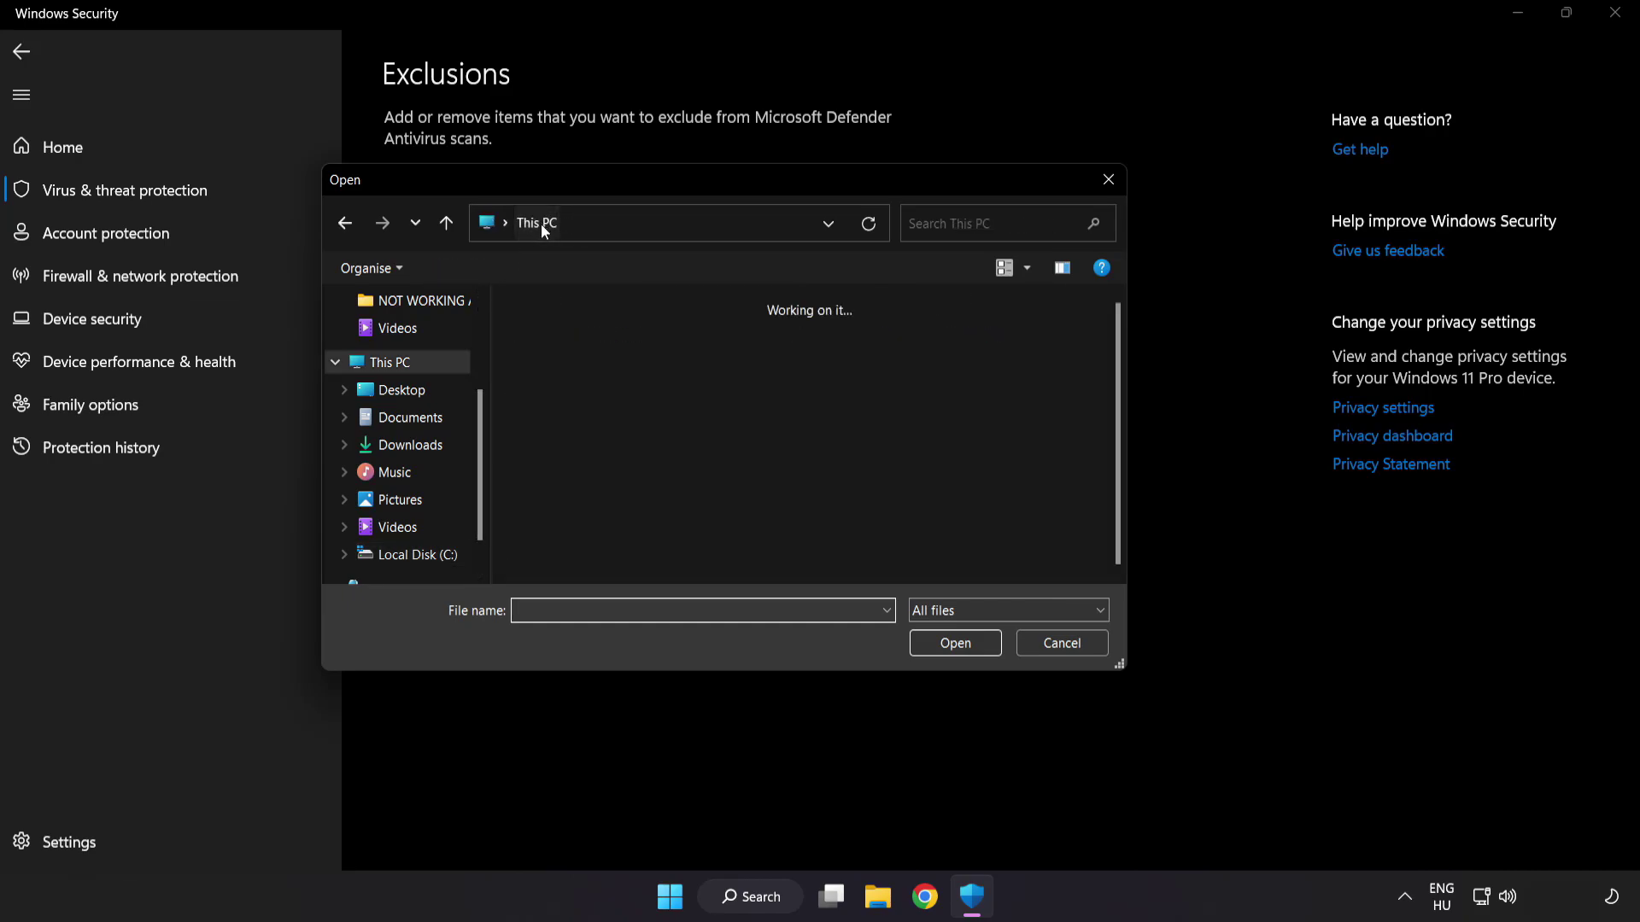
pyautogui.doubleClick(611, 558)
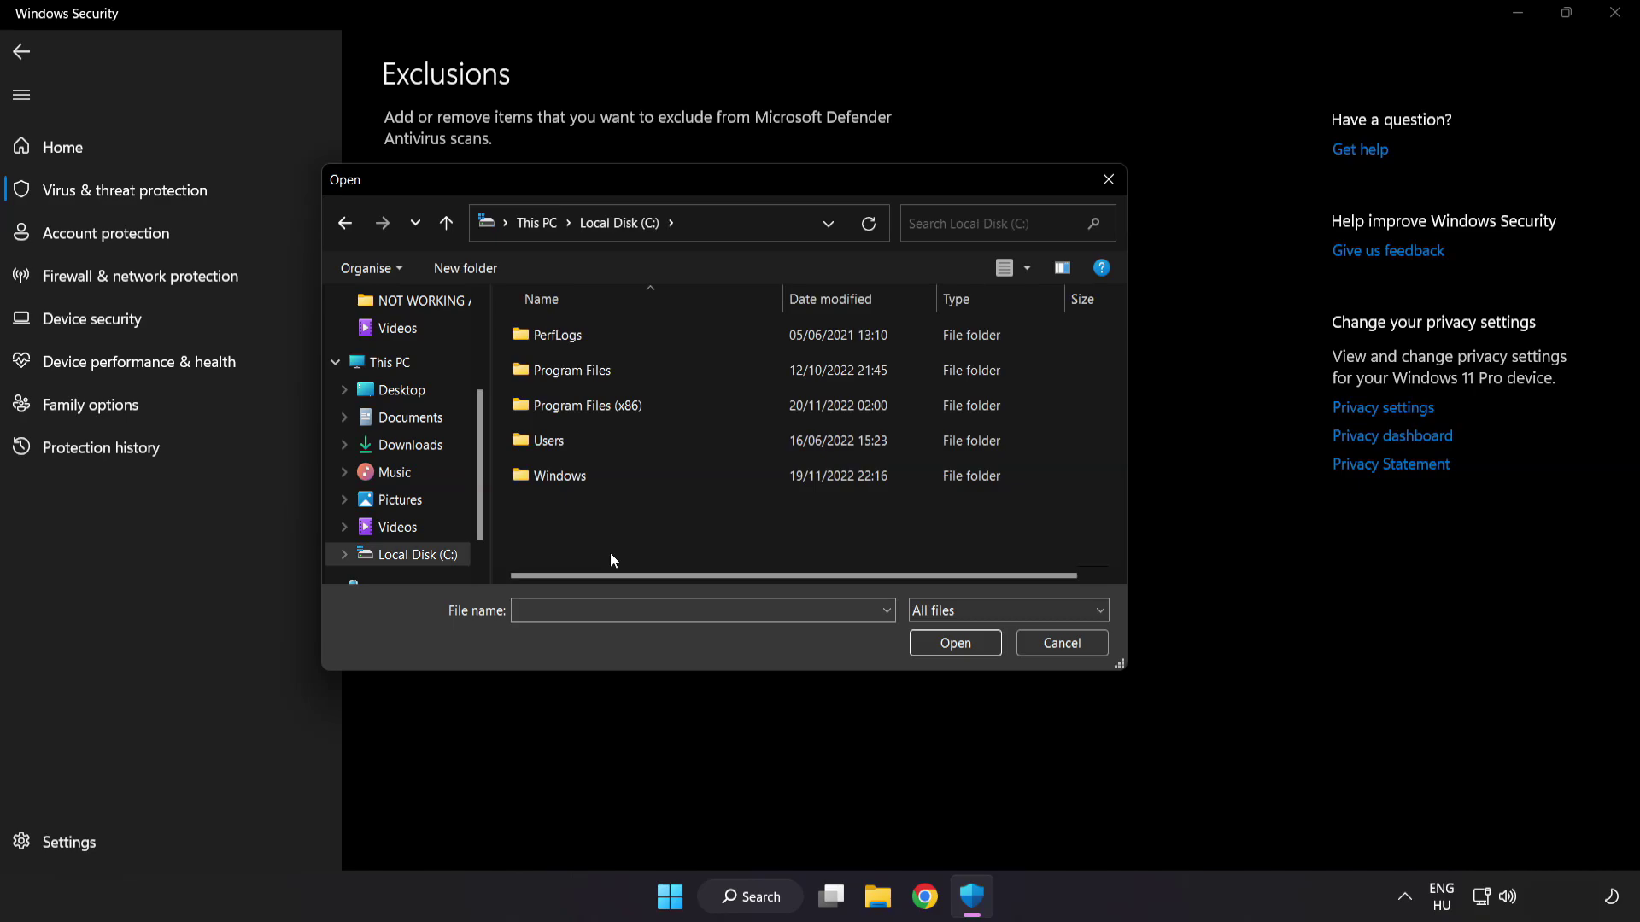
pyautogui.doubleClick(628, 397)
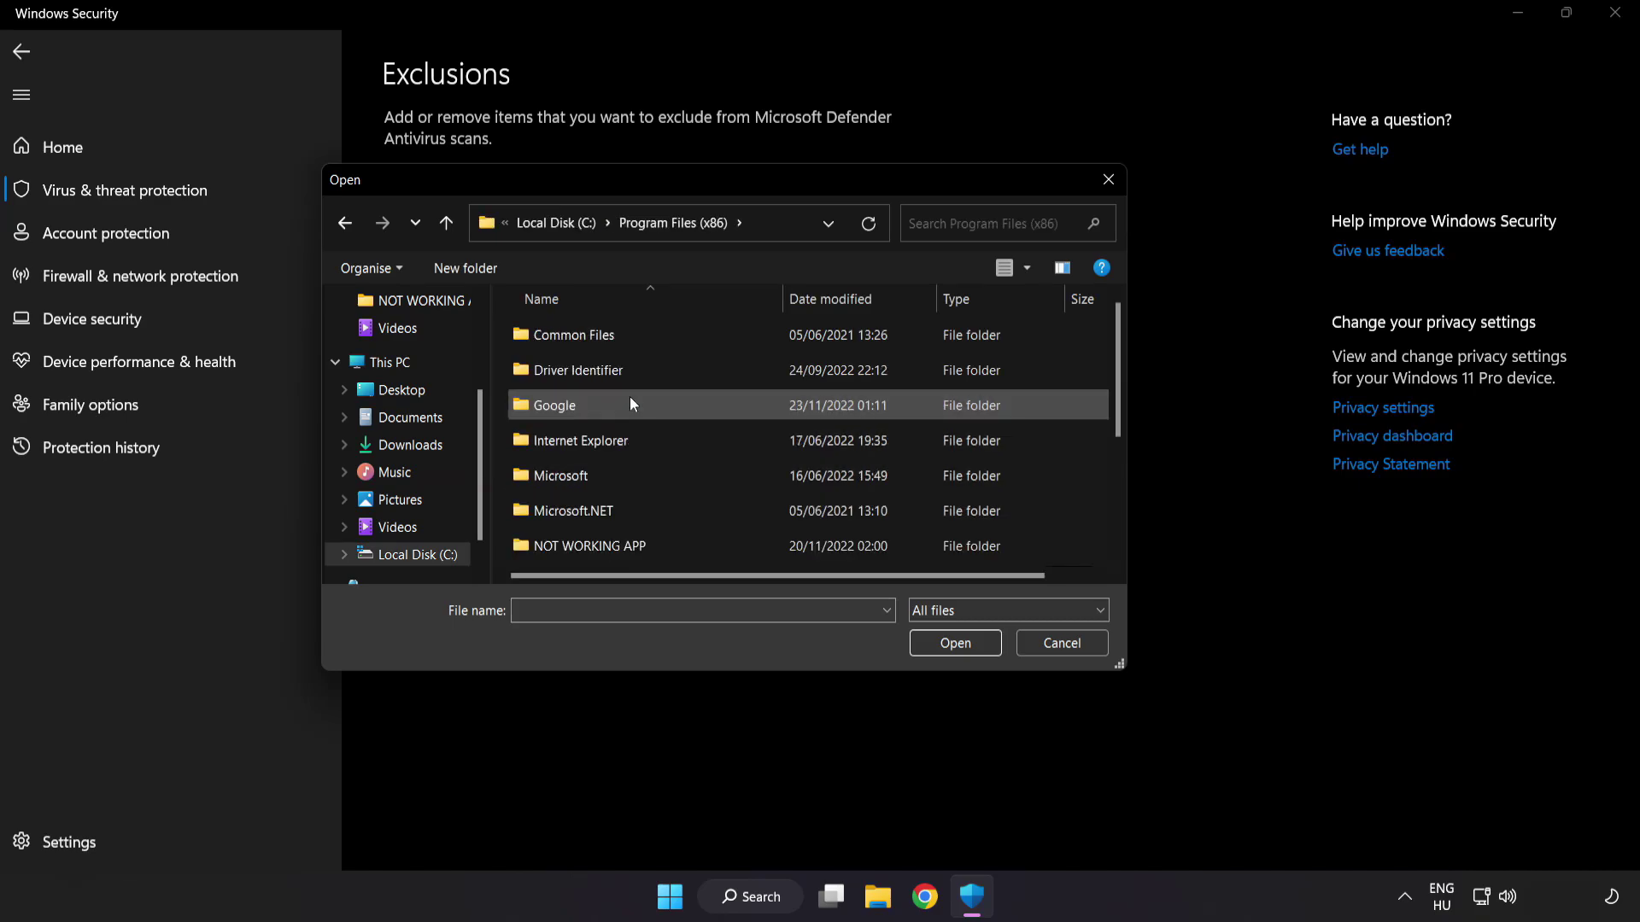
pyautogui.scroll(-1, 606, 562)
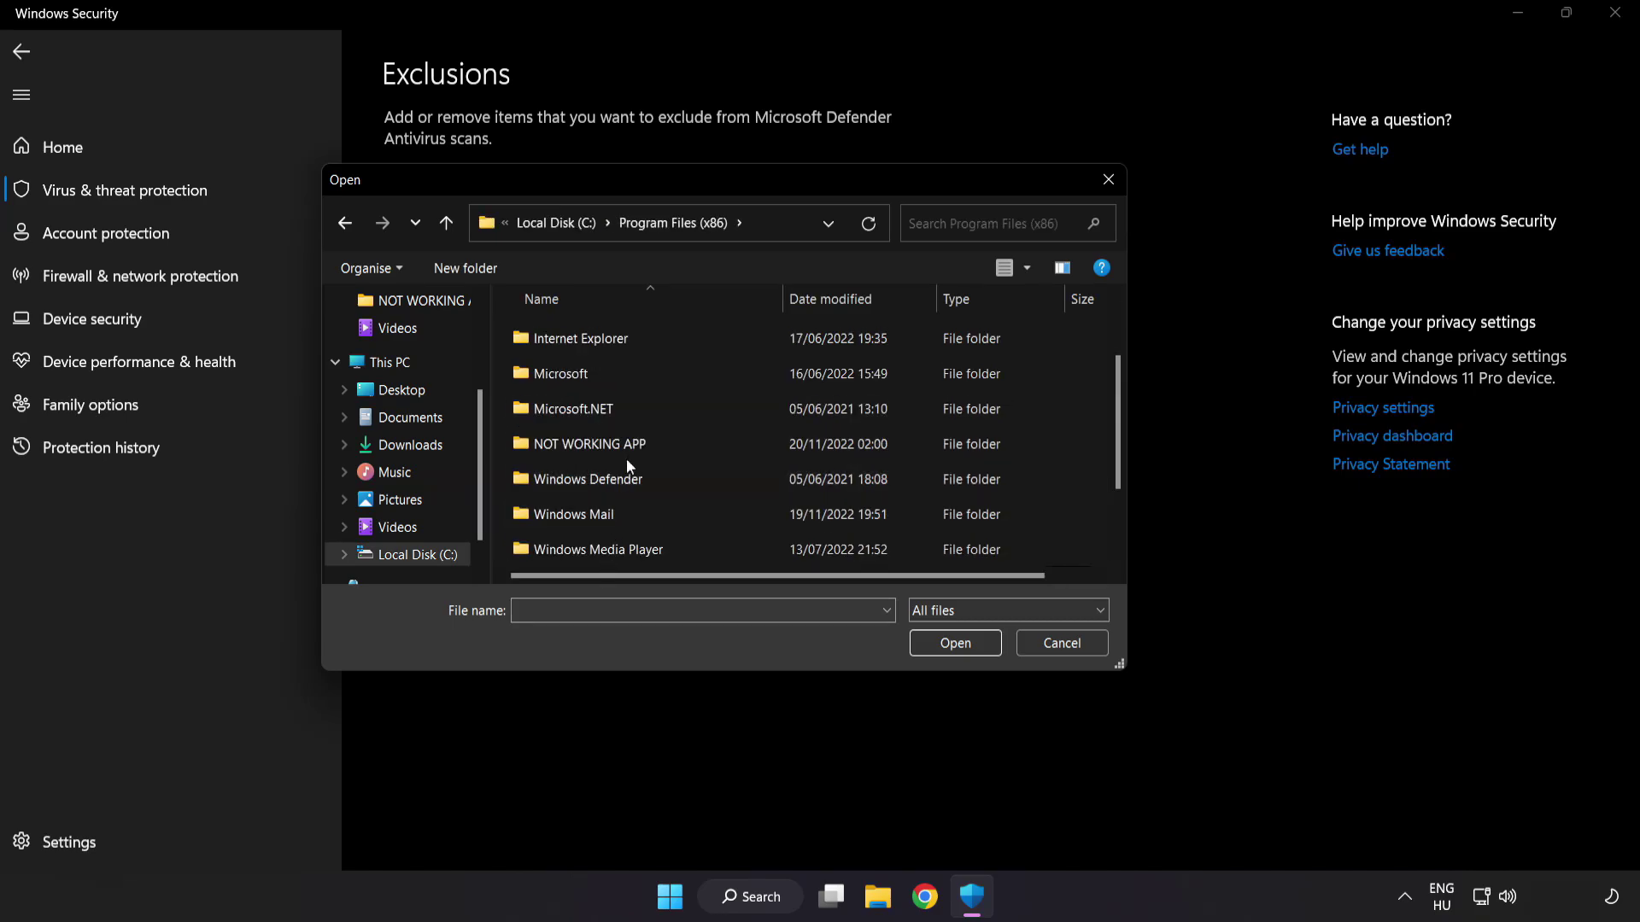
# Step: Exclude the NOT WORKING APP shortcut from Defender scans, then close Windows Security
pyautogui.doubleClick(651, 445)
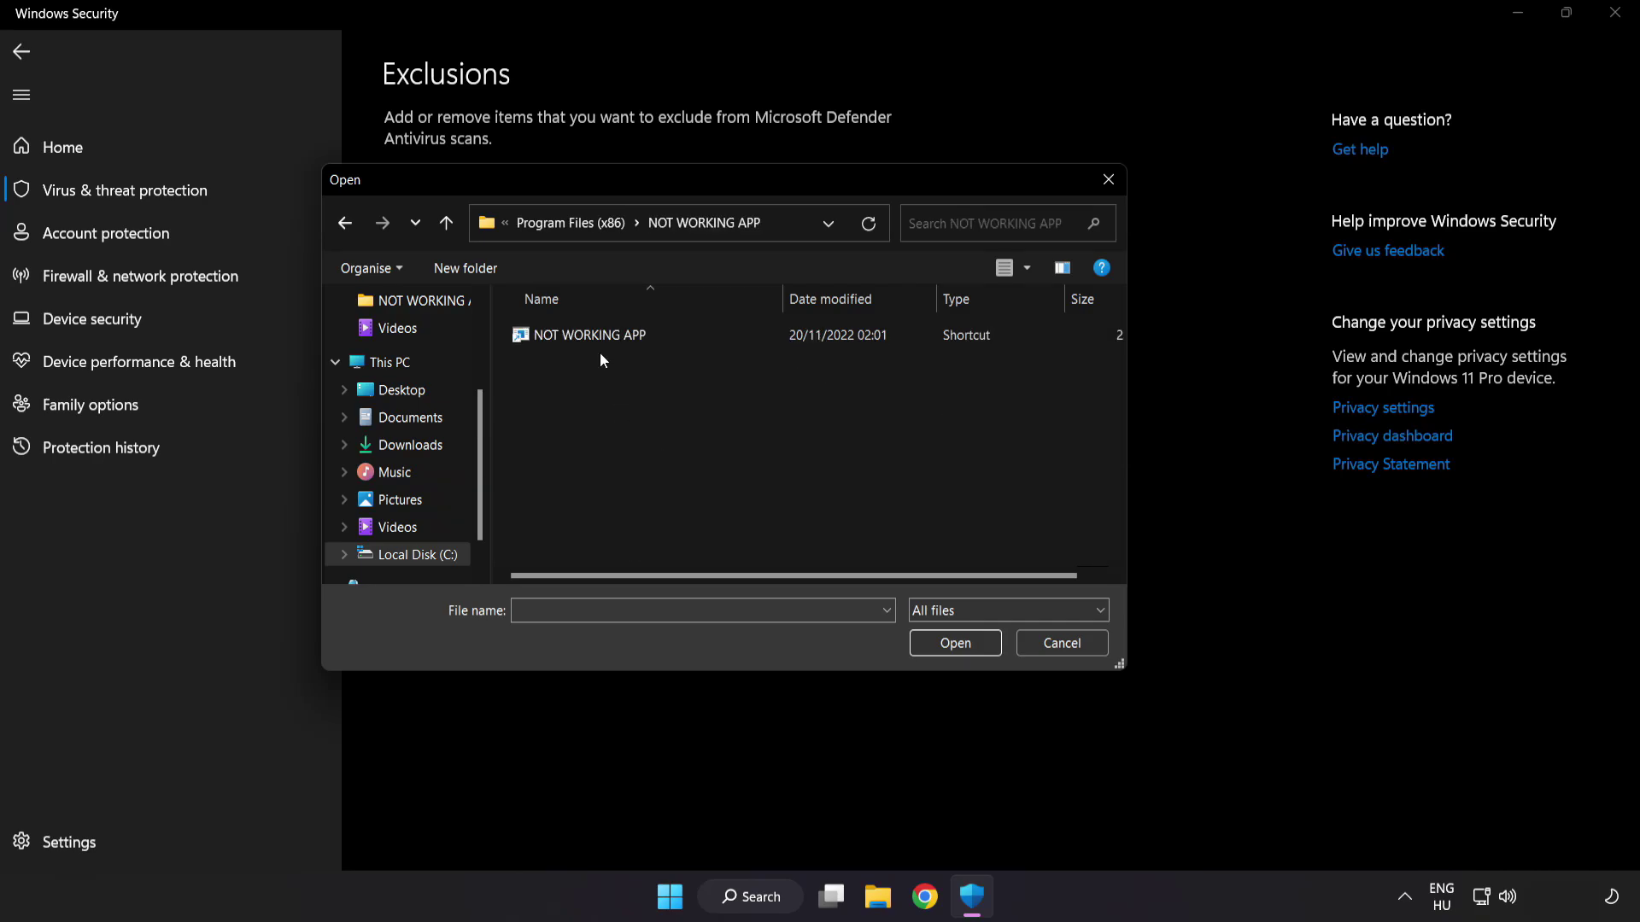
pyautogui.click(551, 340)
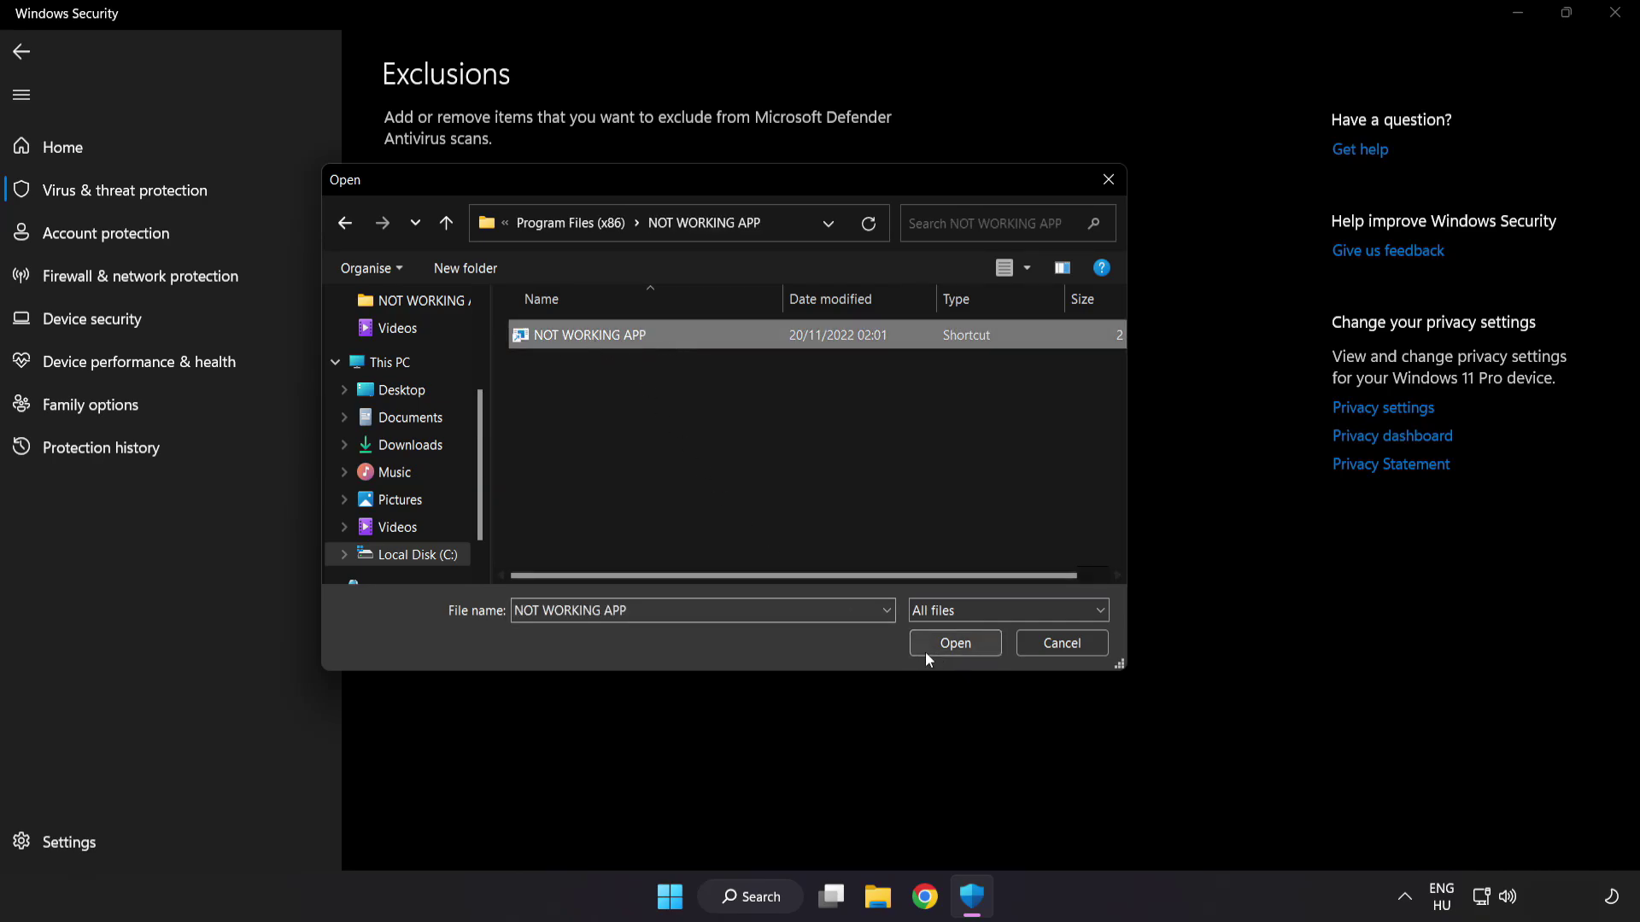
pyautogui.click(954, 643)
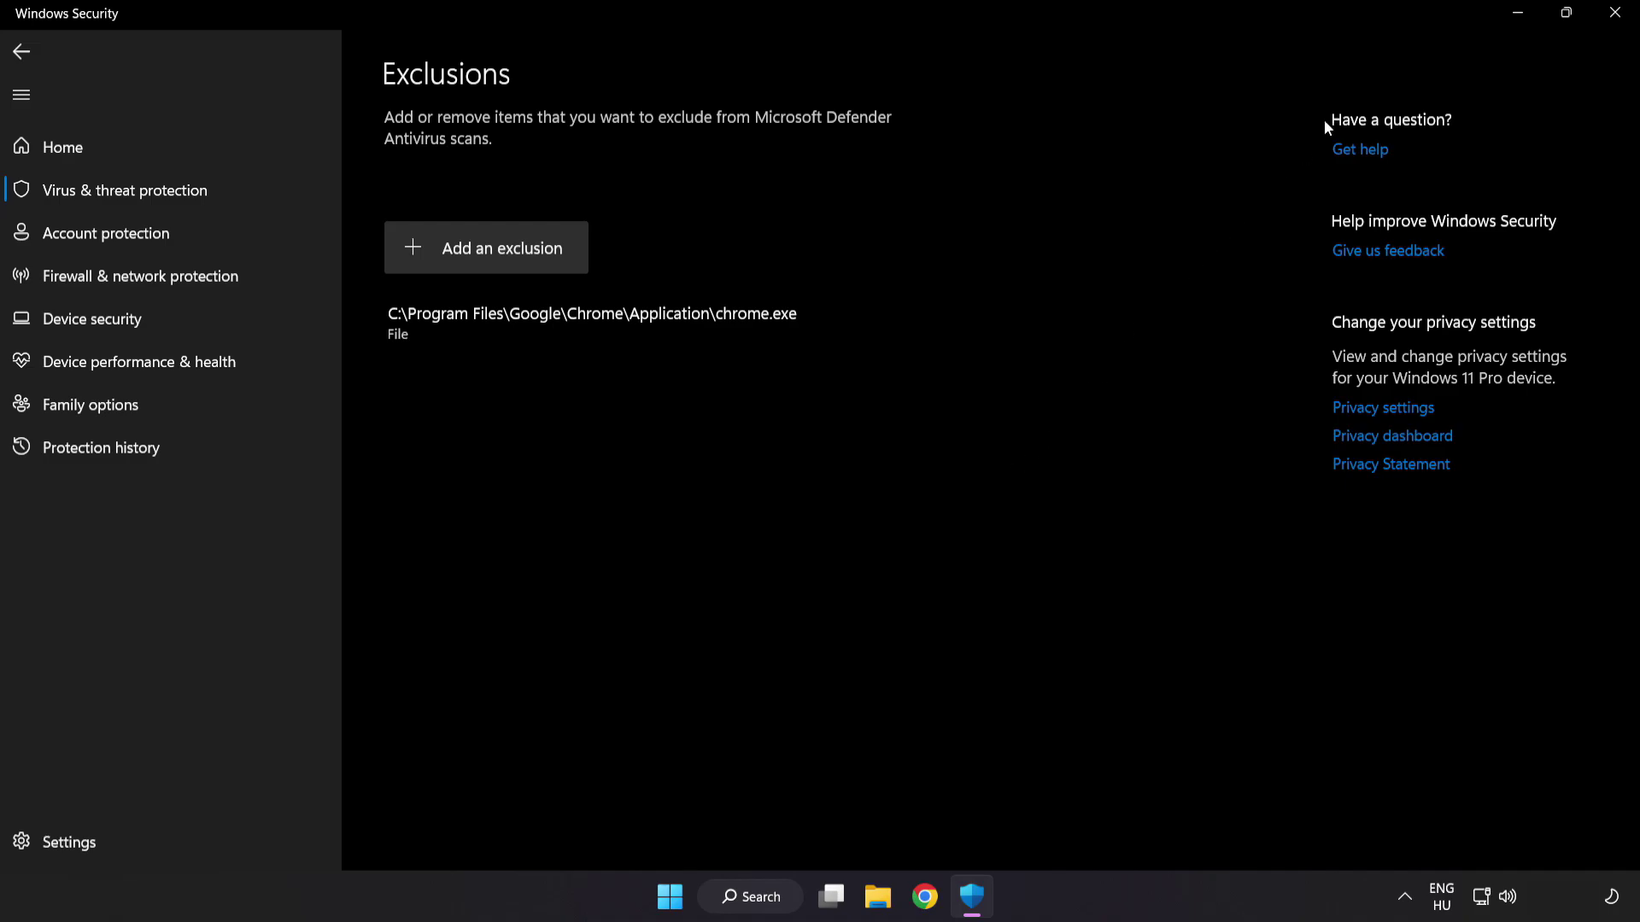
pyautogui.click(1610, 25)
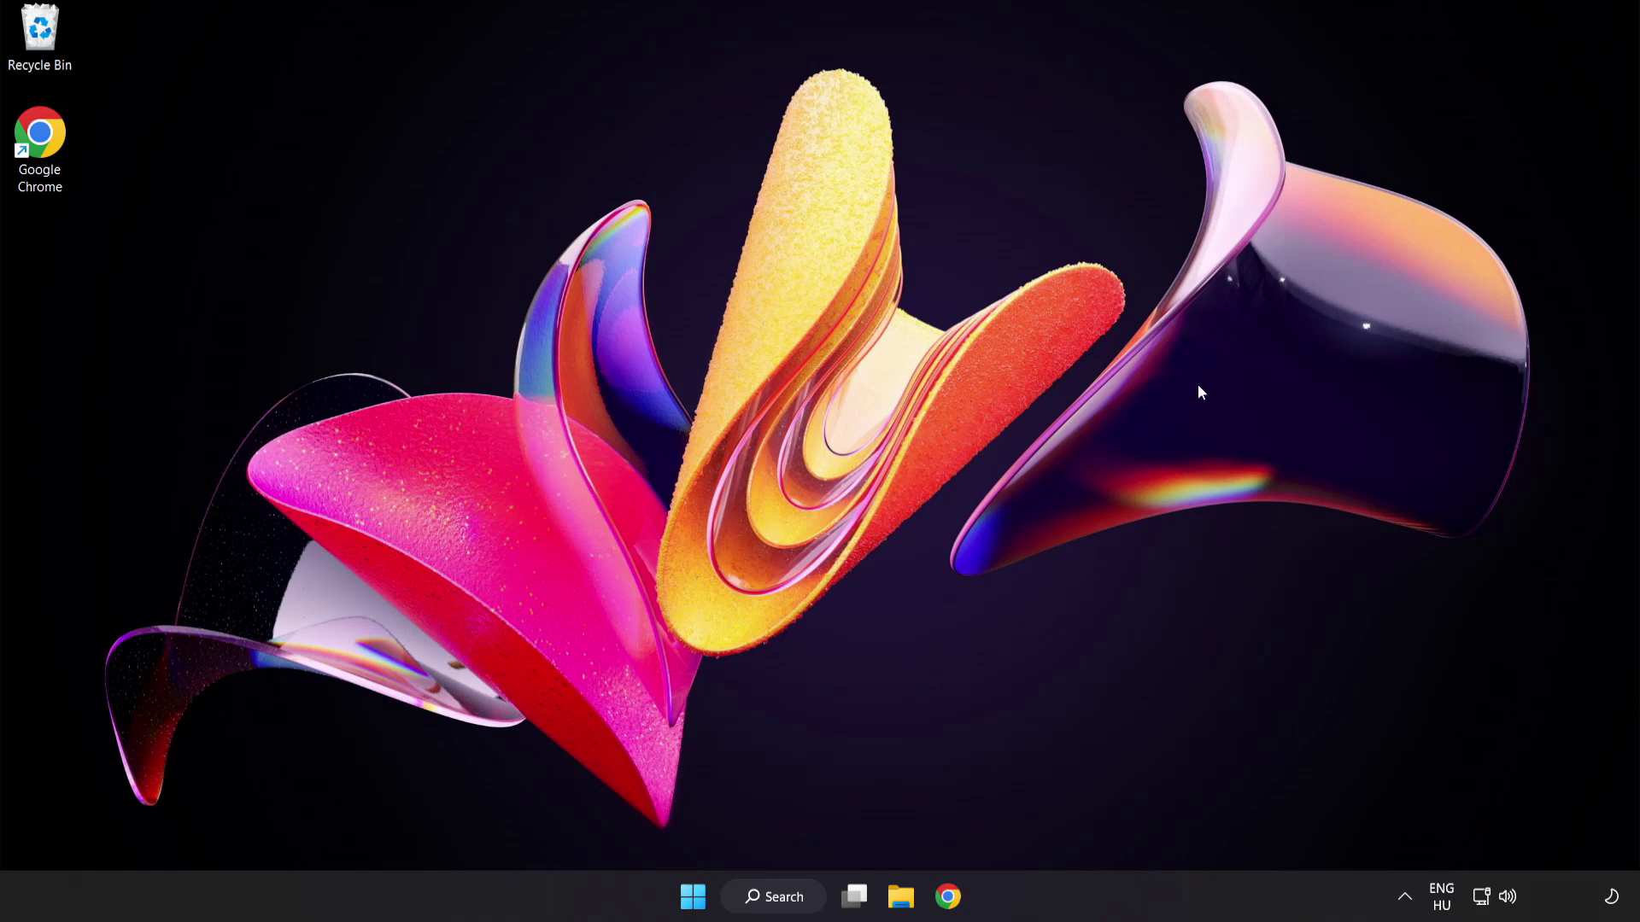
# Step: Show the Start menu's power options to restart the PC
pyautogui.click(691, 896)
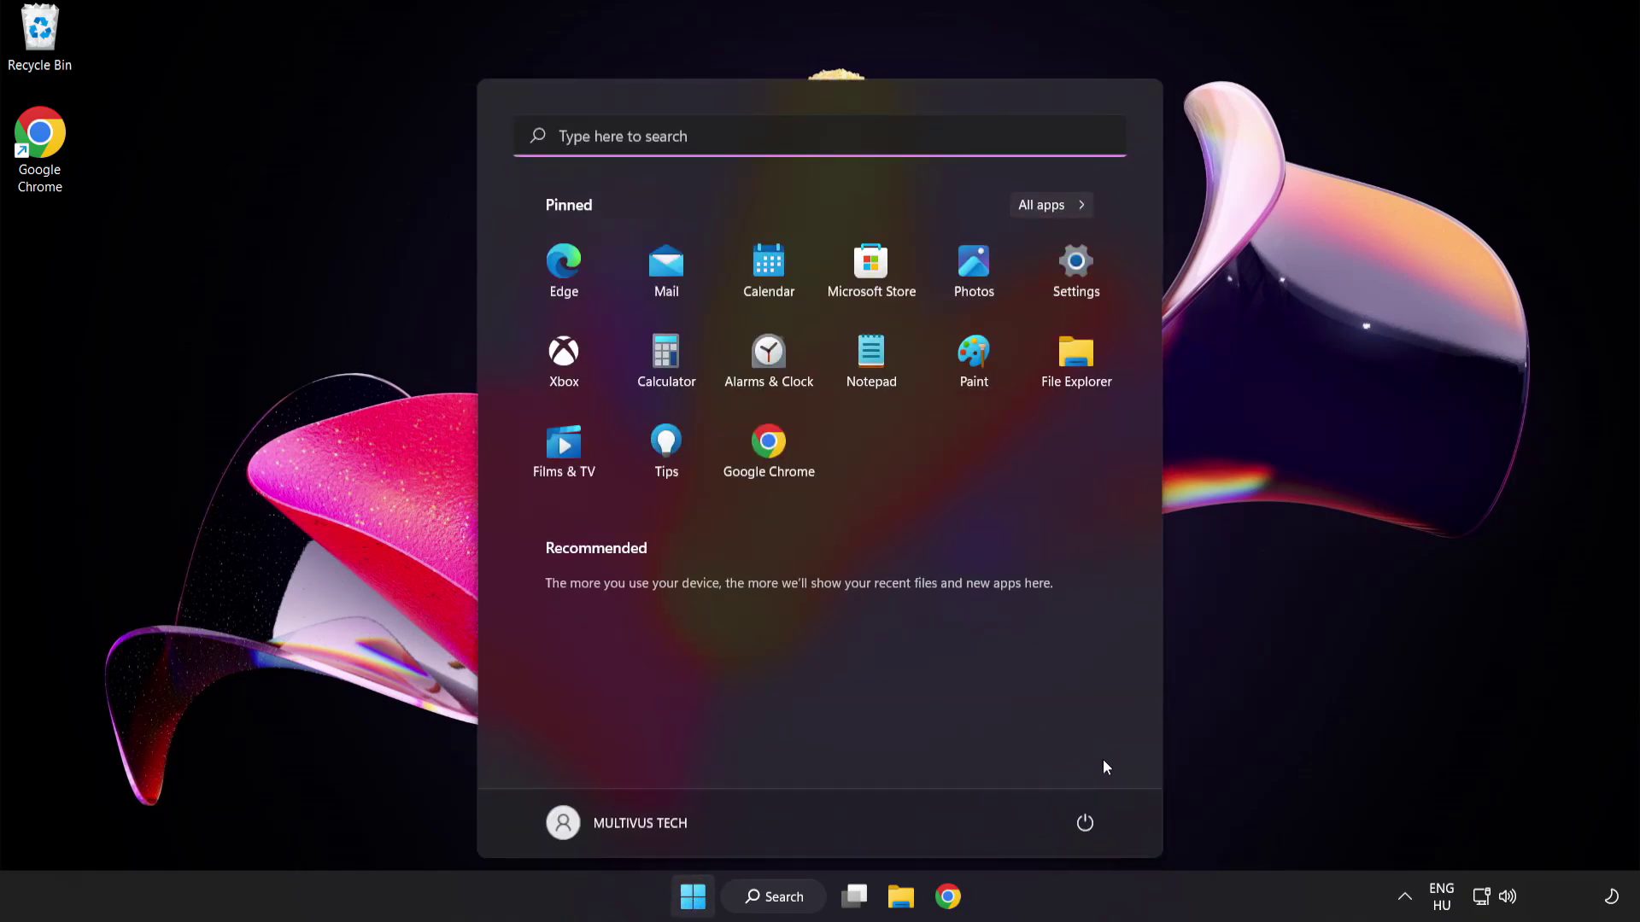
pyautogui.click(1089, 823)
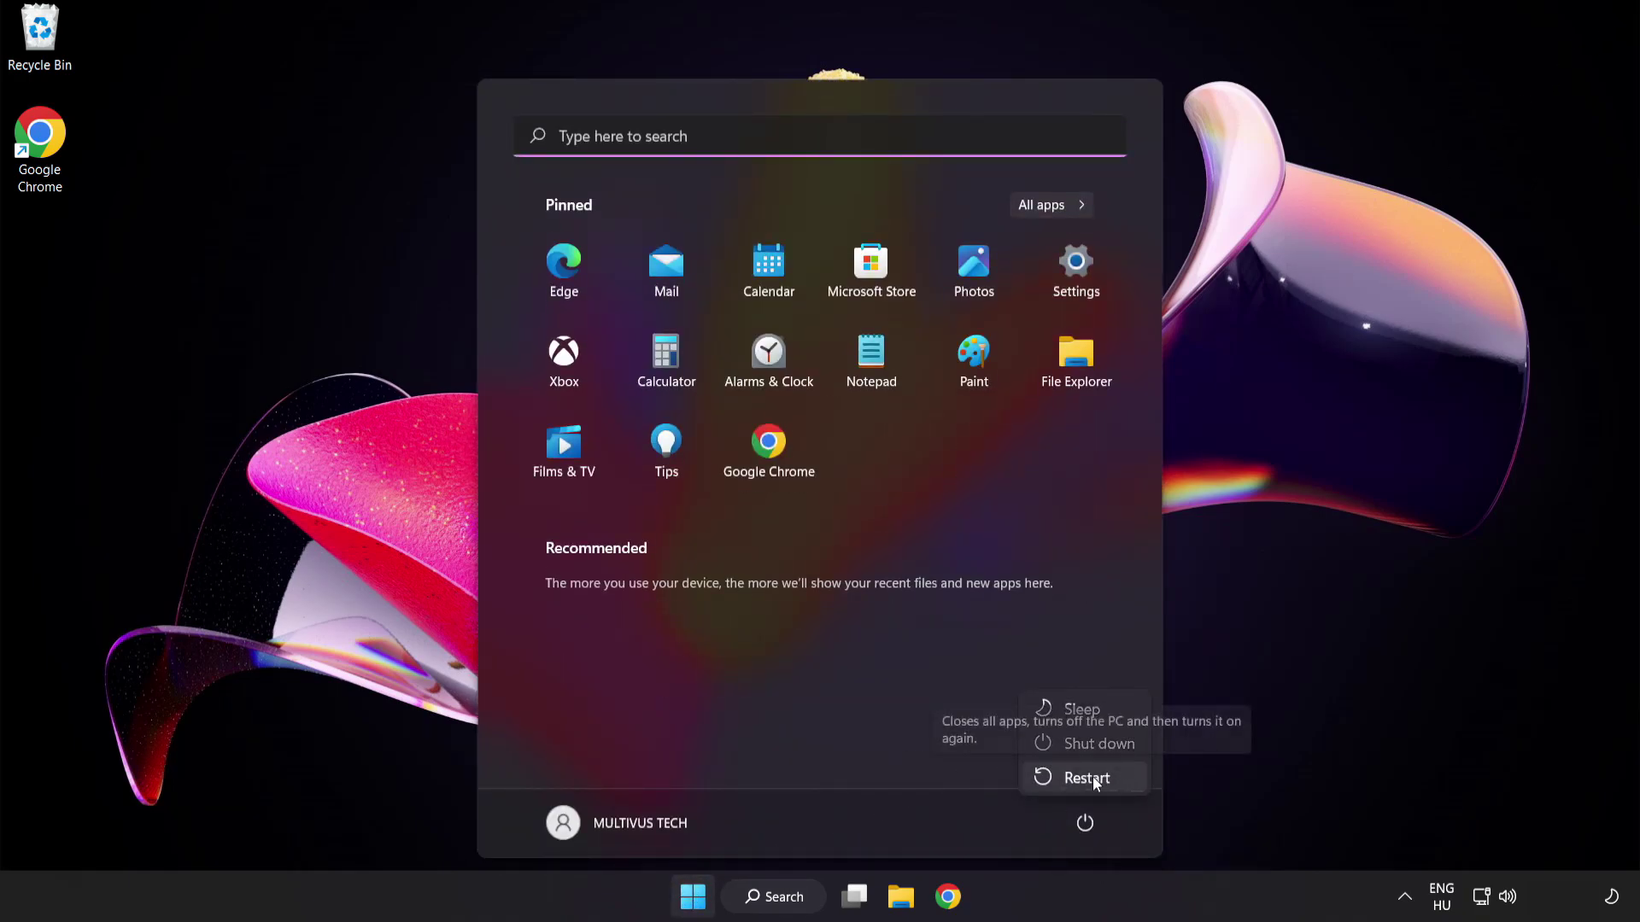